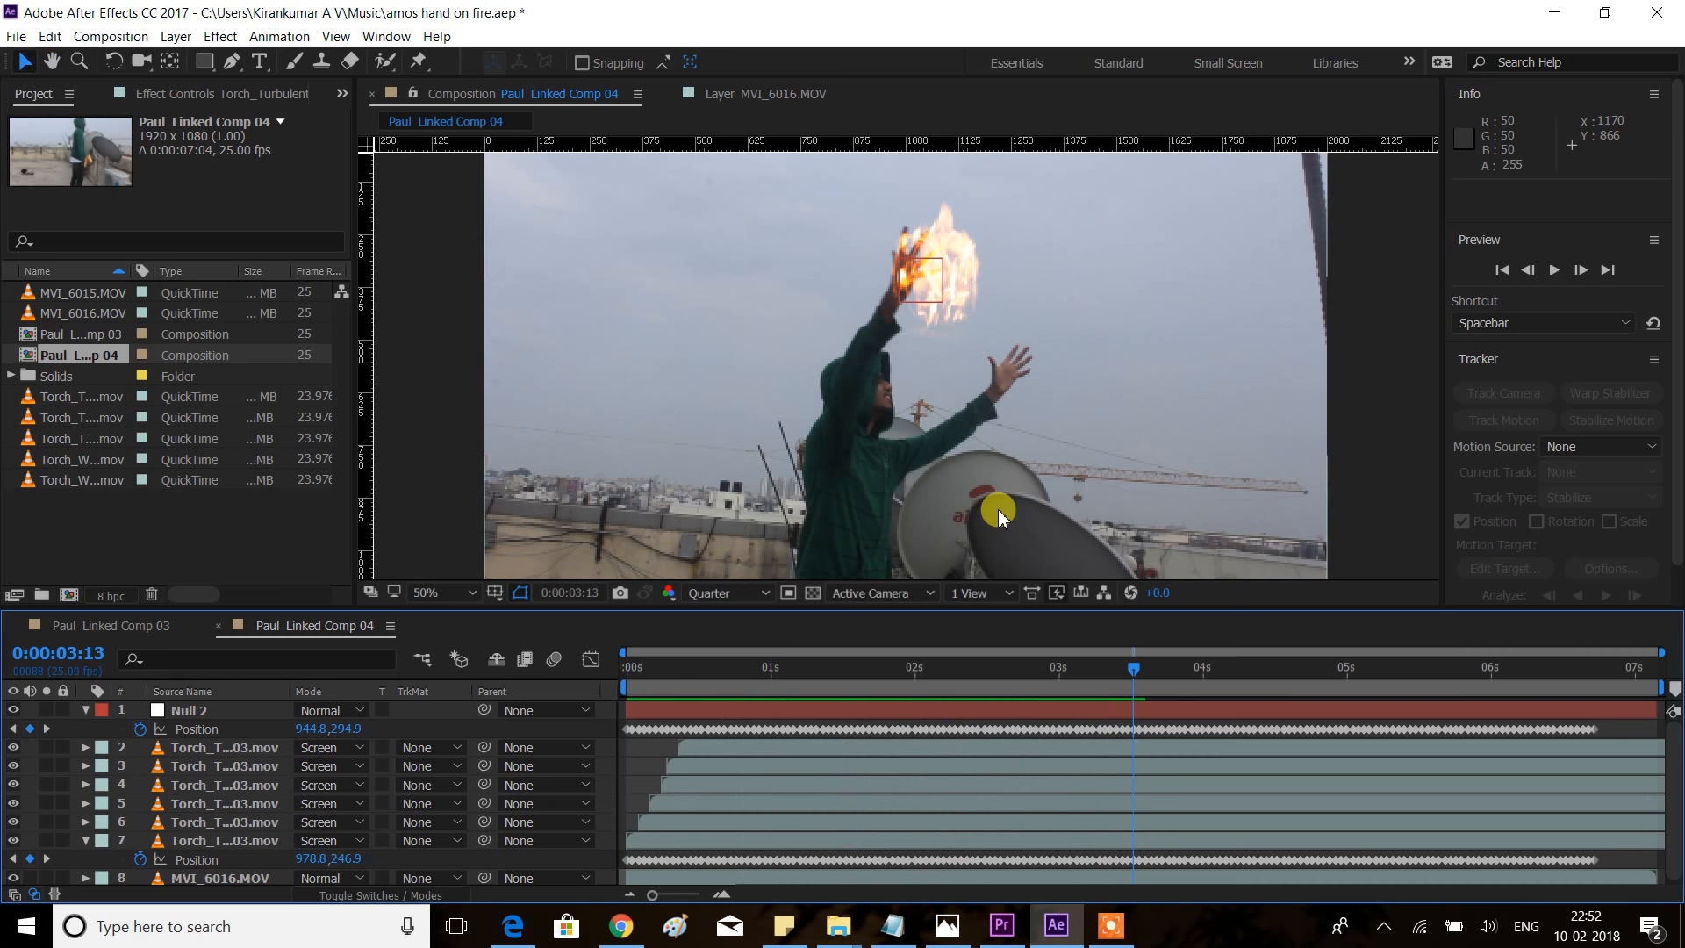
Preview the burning-hand shot in short stretches from 0:00:03:13 through the hand's forward throw.
key("space")
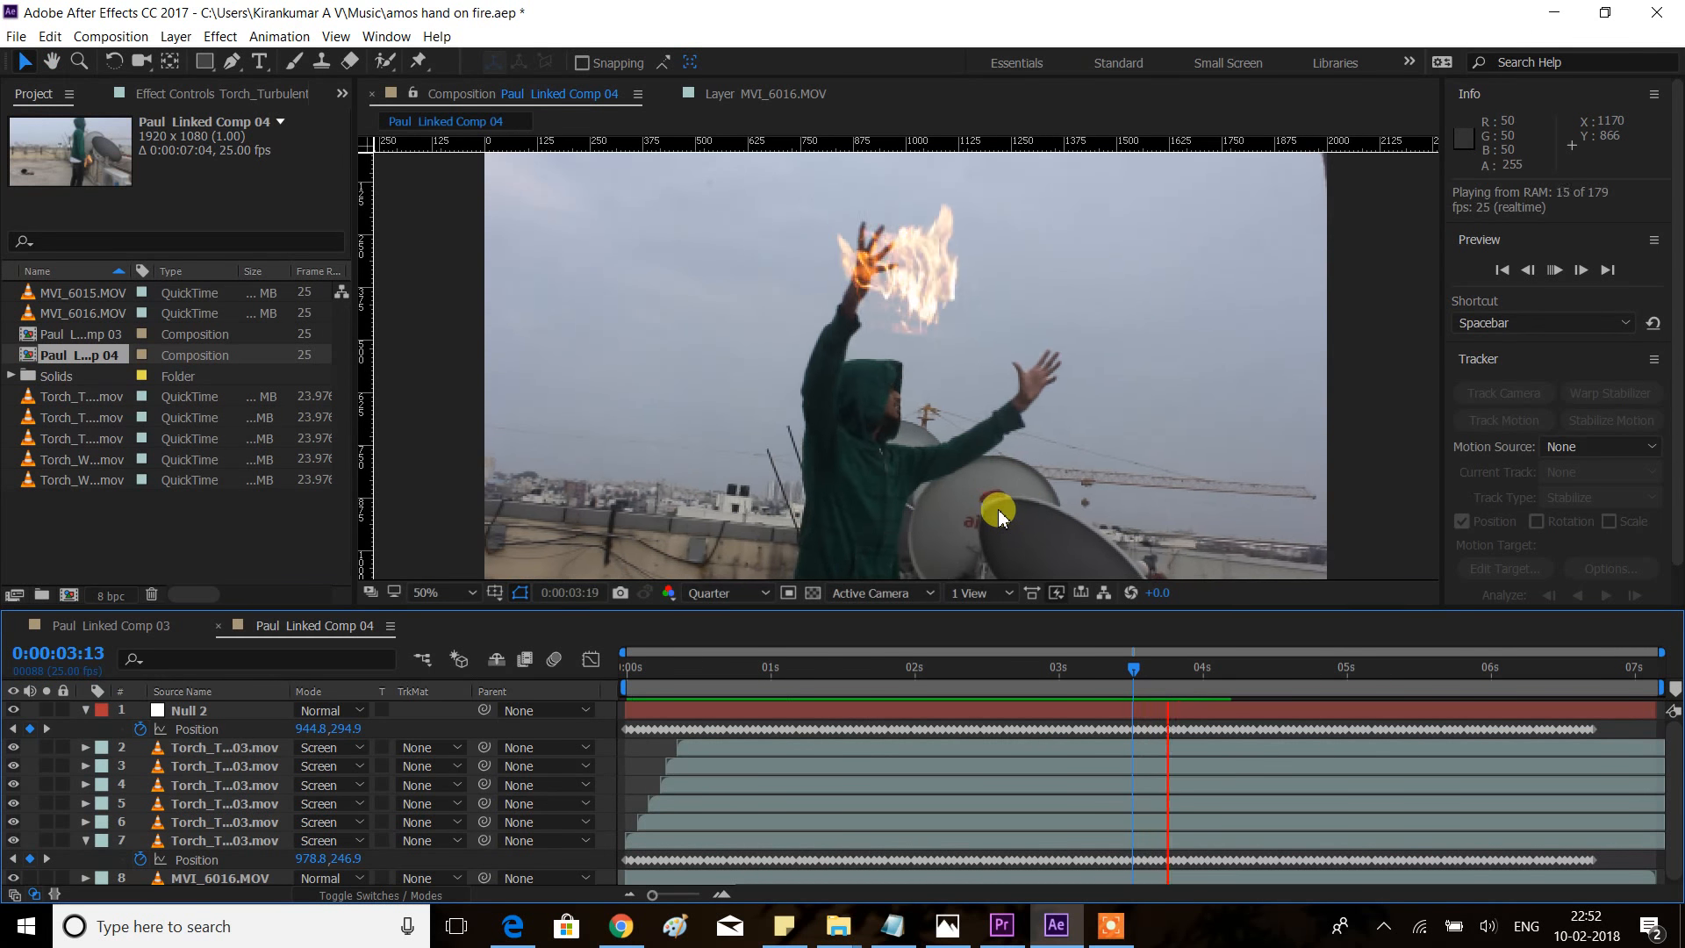
key("space")
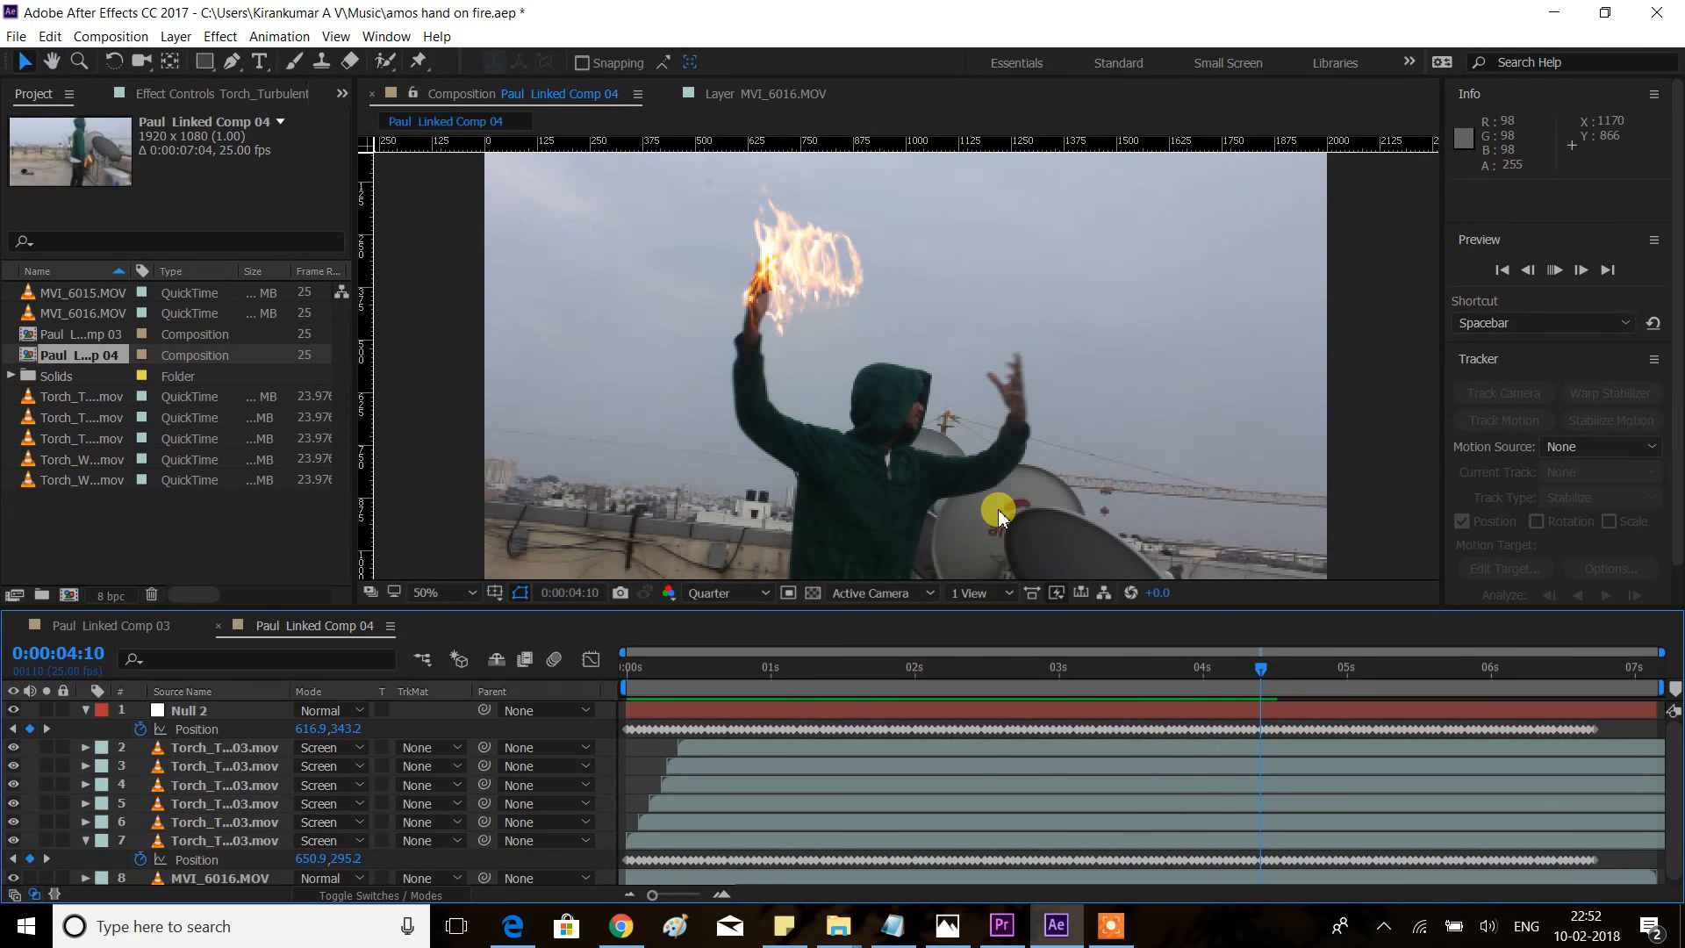
key("space")
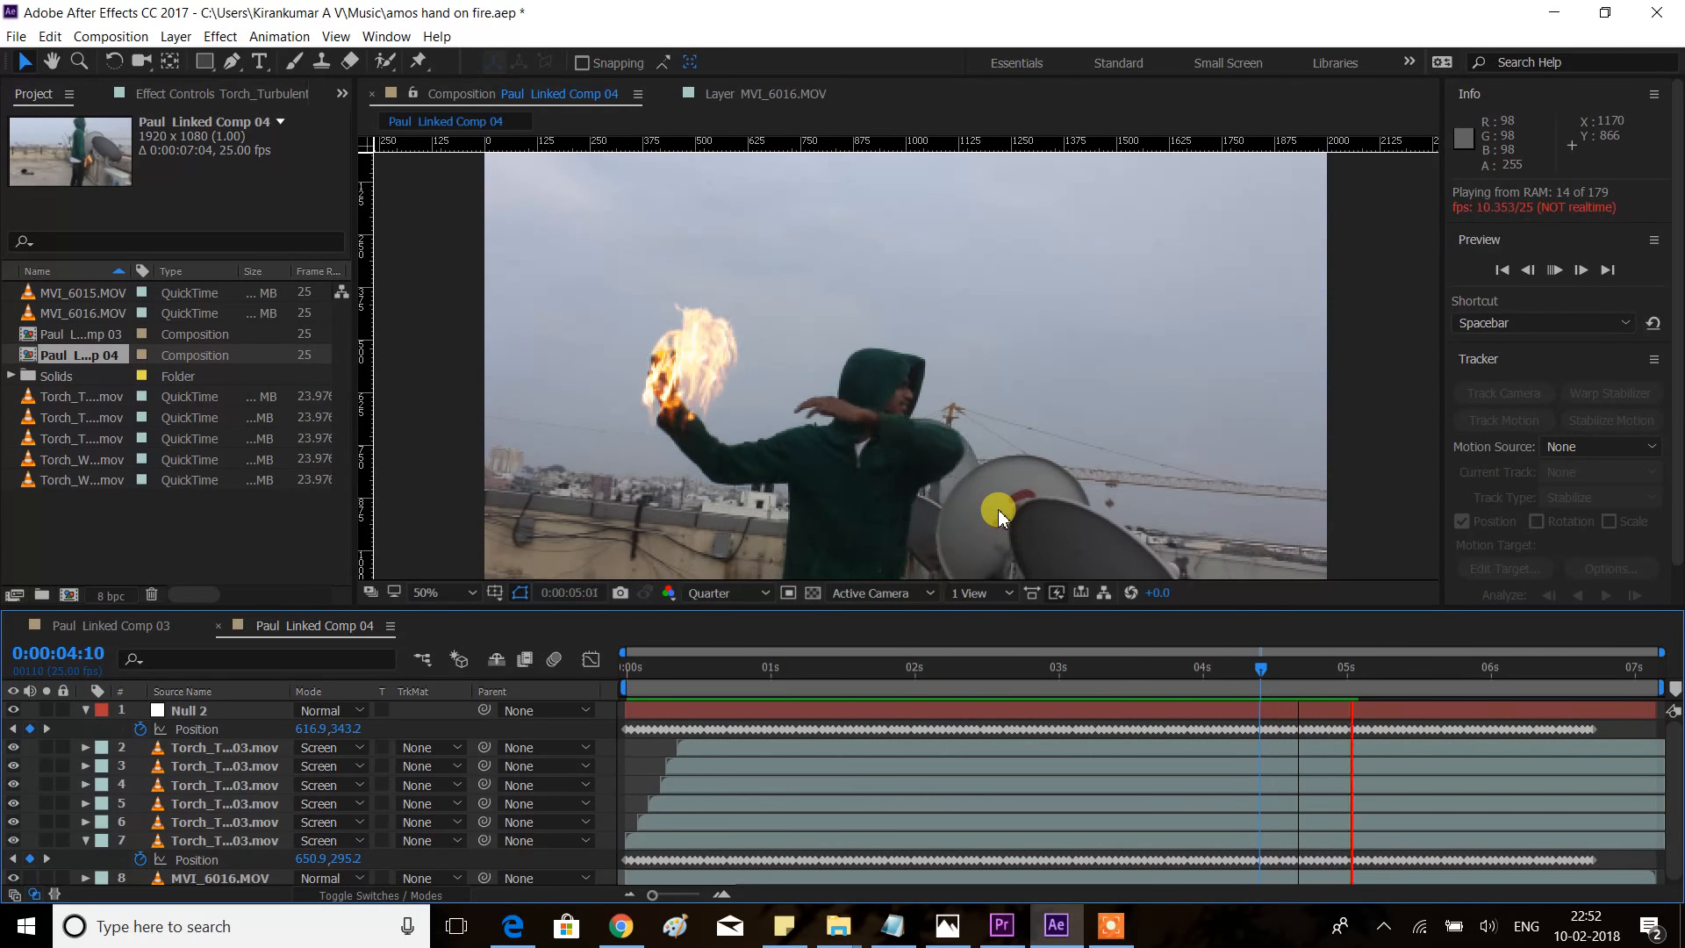
key("space")
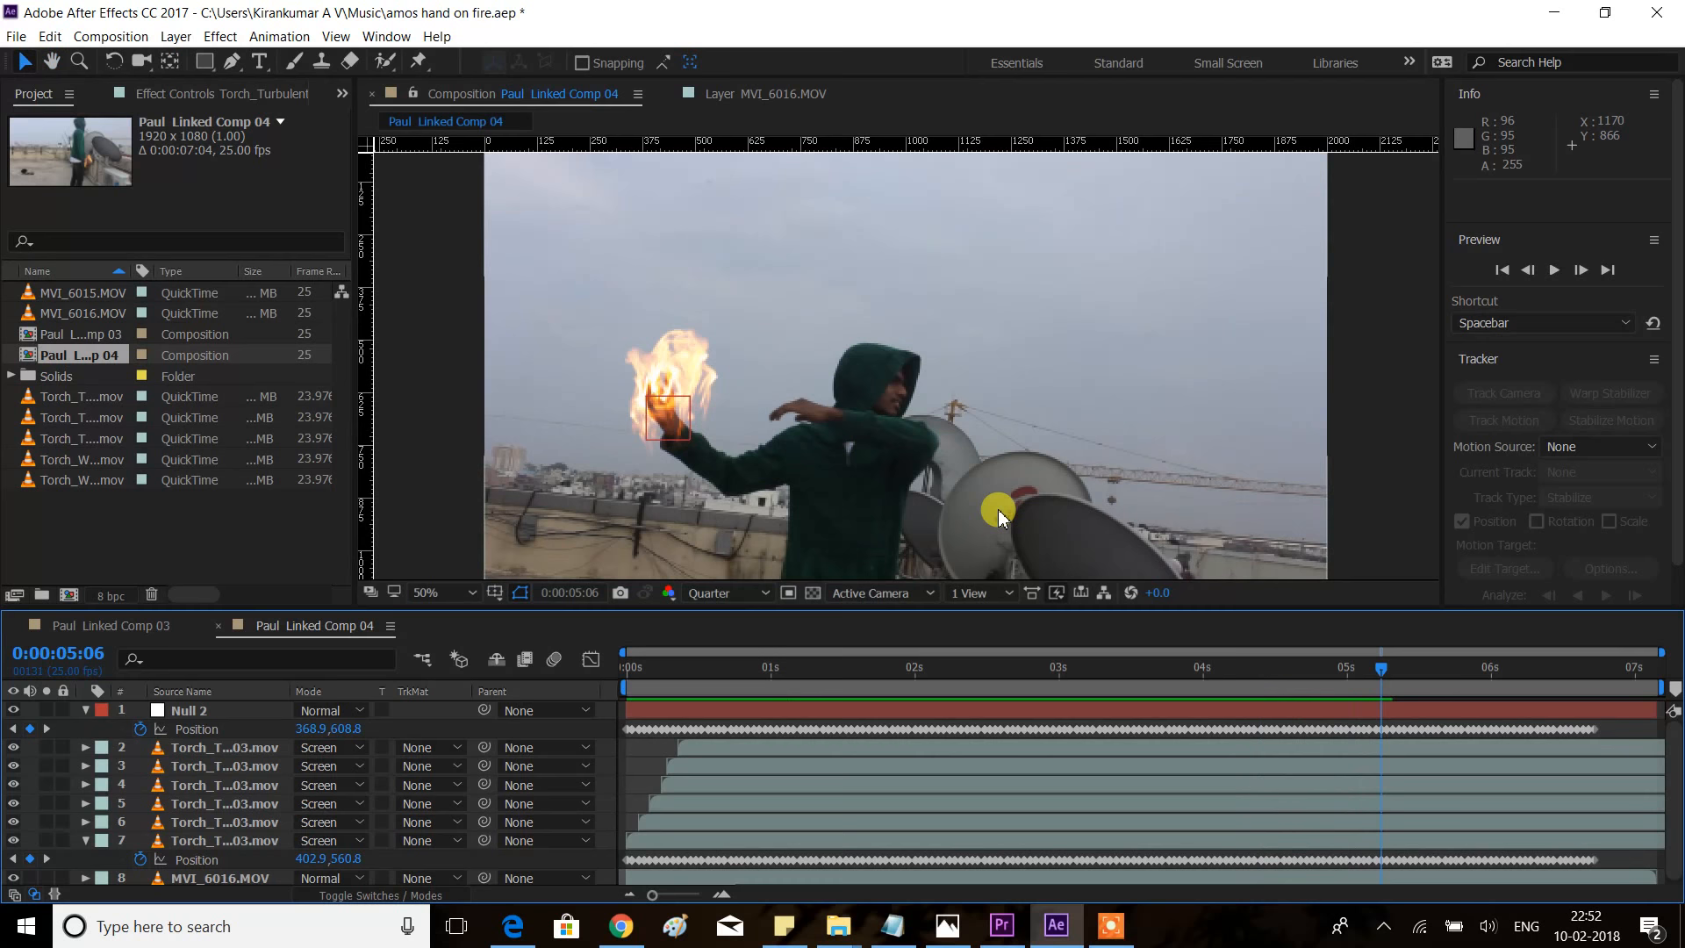
key("space")
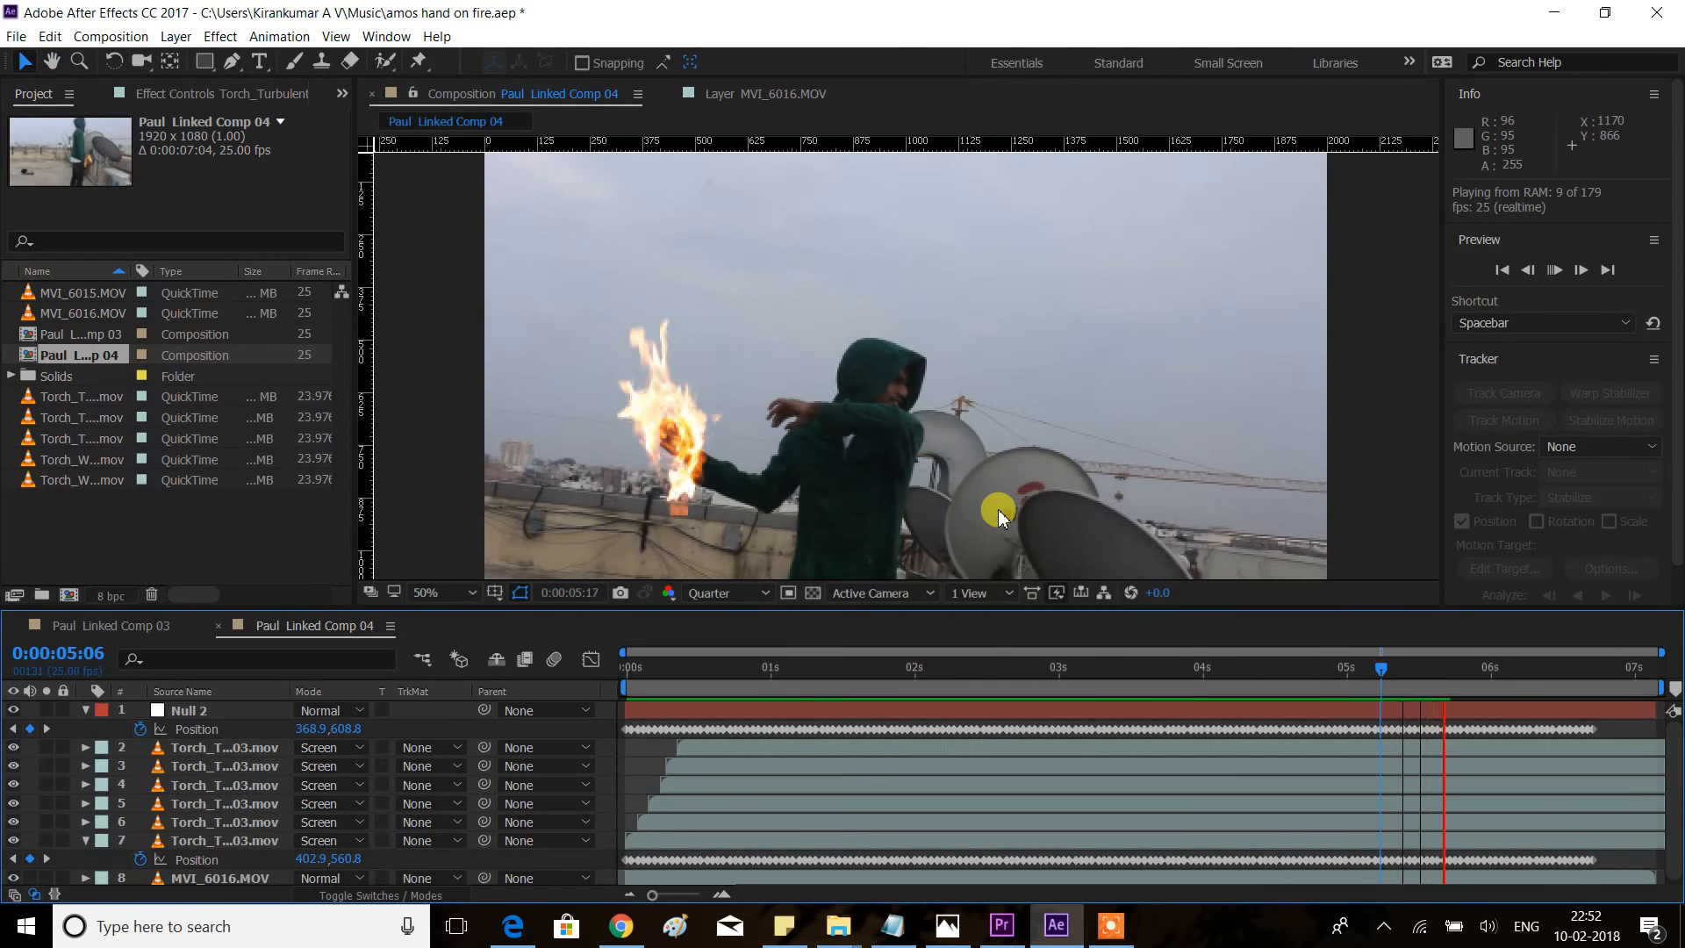
key("space")
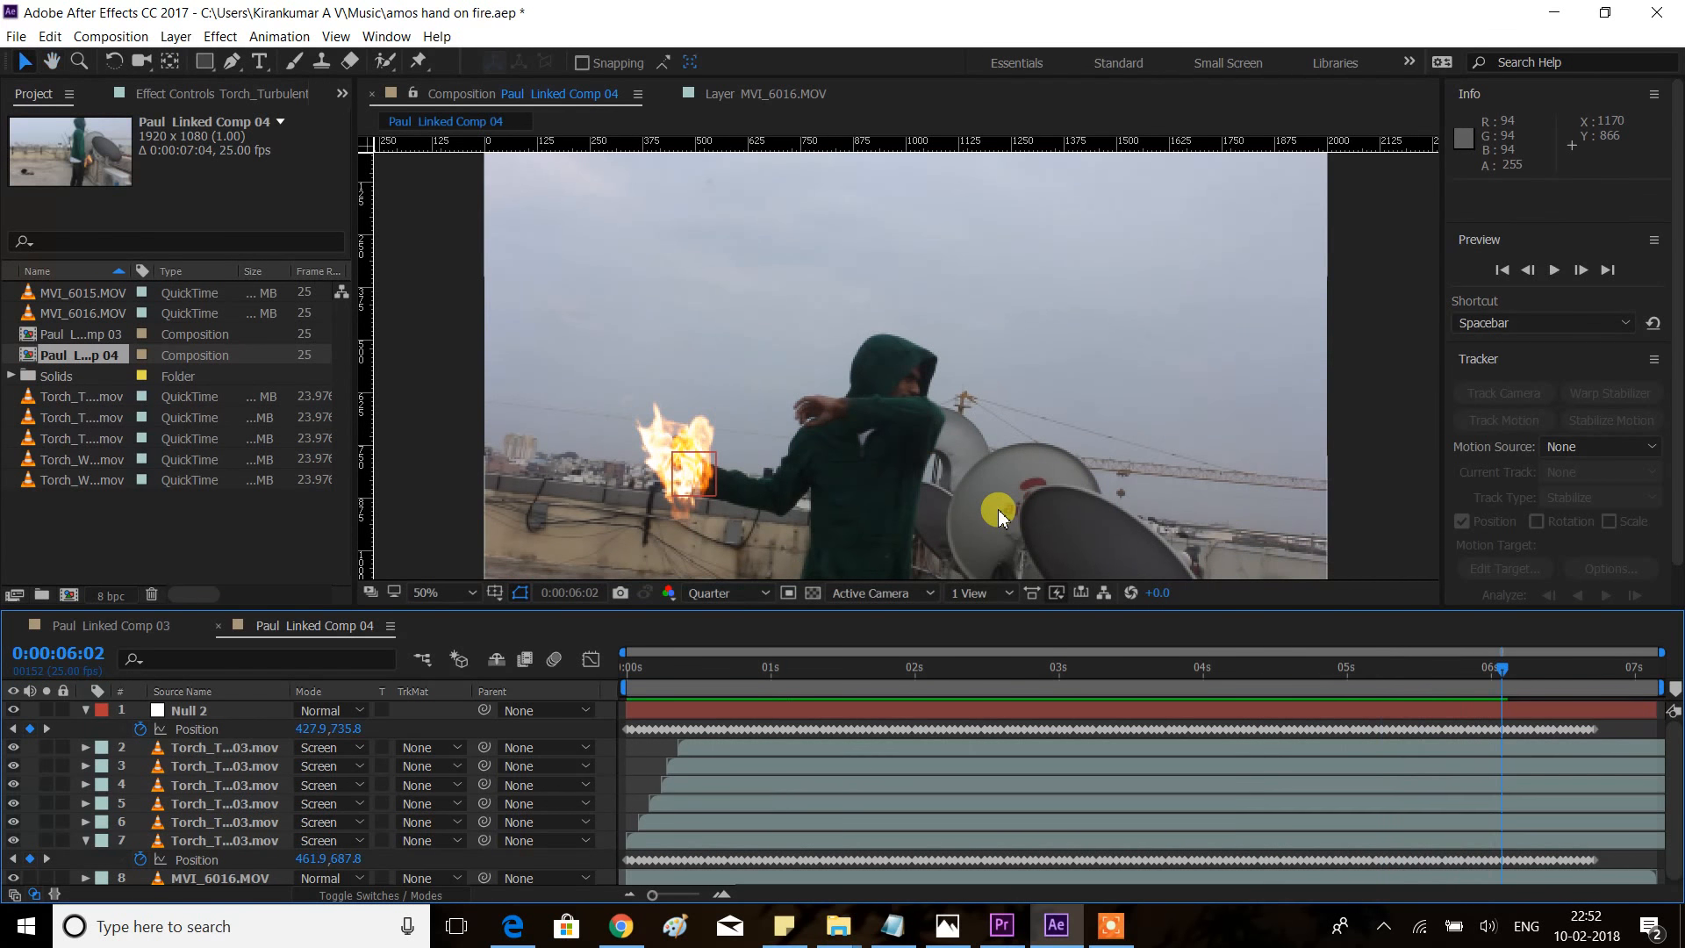
key("space")
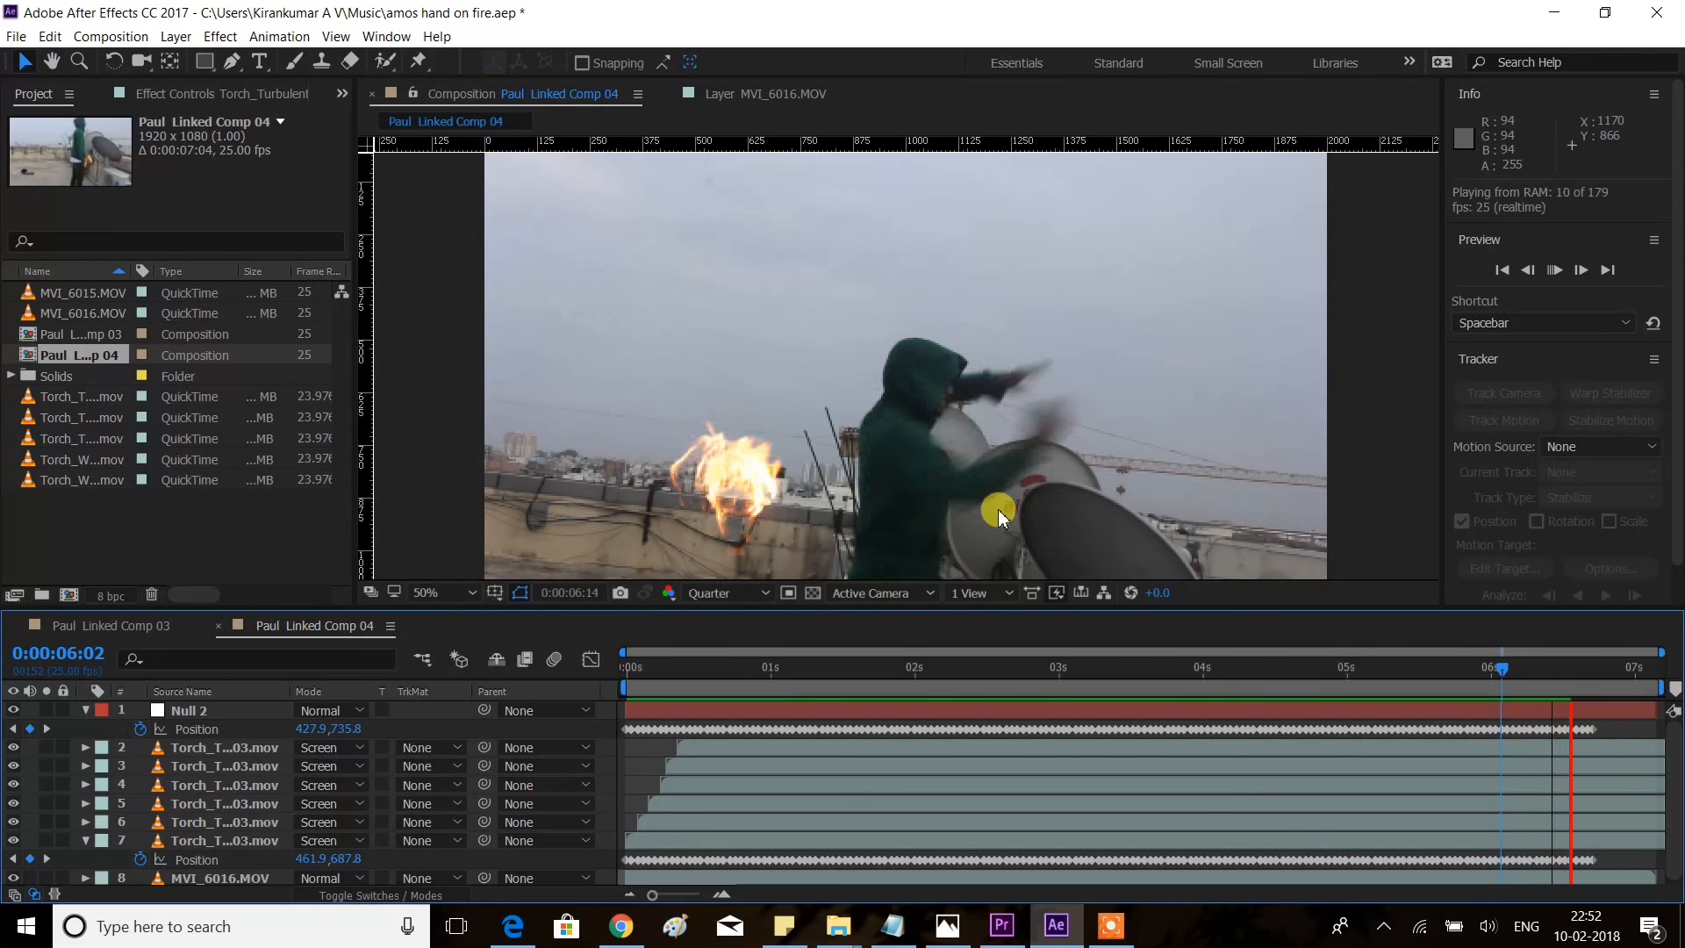
key("space")
Replay the composition from its start, pausing through the throw to examine how the fire follows the hand.
left_click_drag(1589, 672, 625, 671)
key("space")
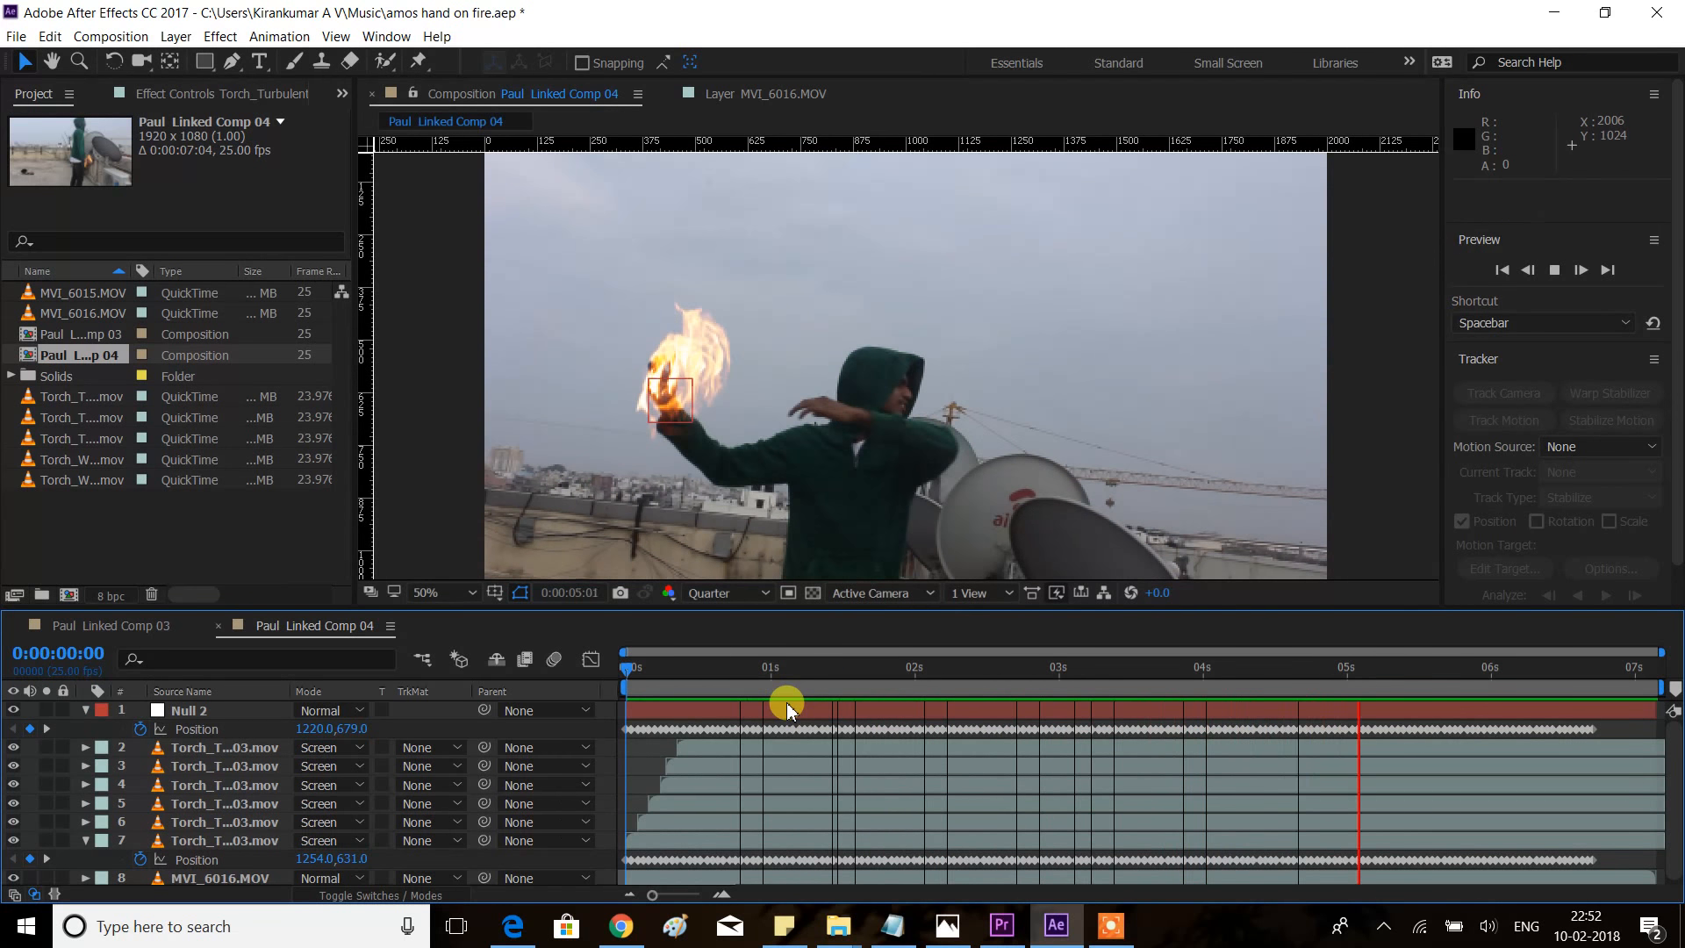
key("space")
left_click_drag(1308, 664, 629, 675)
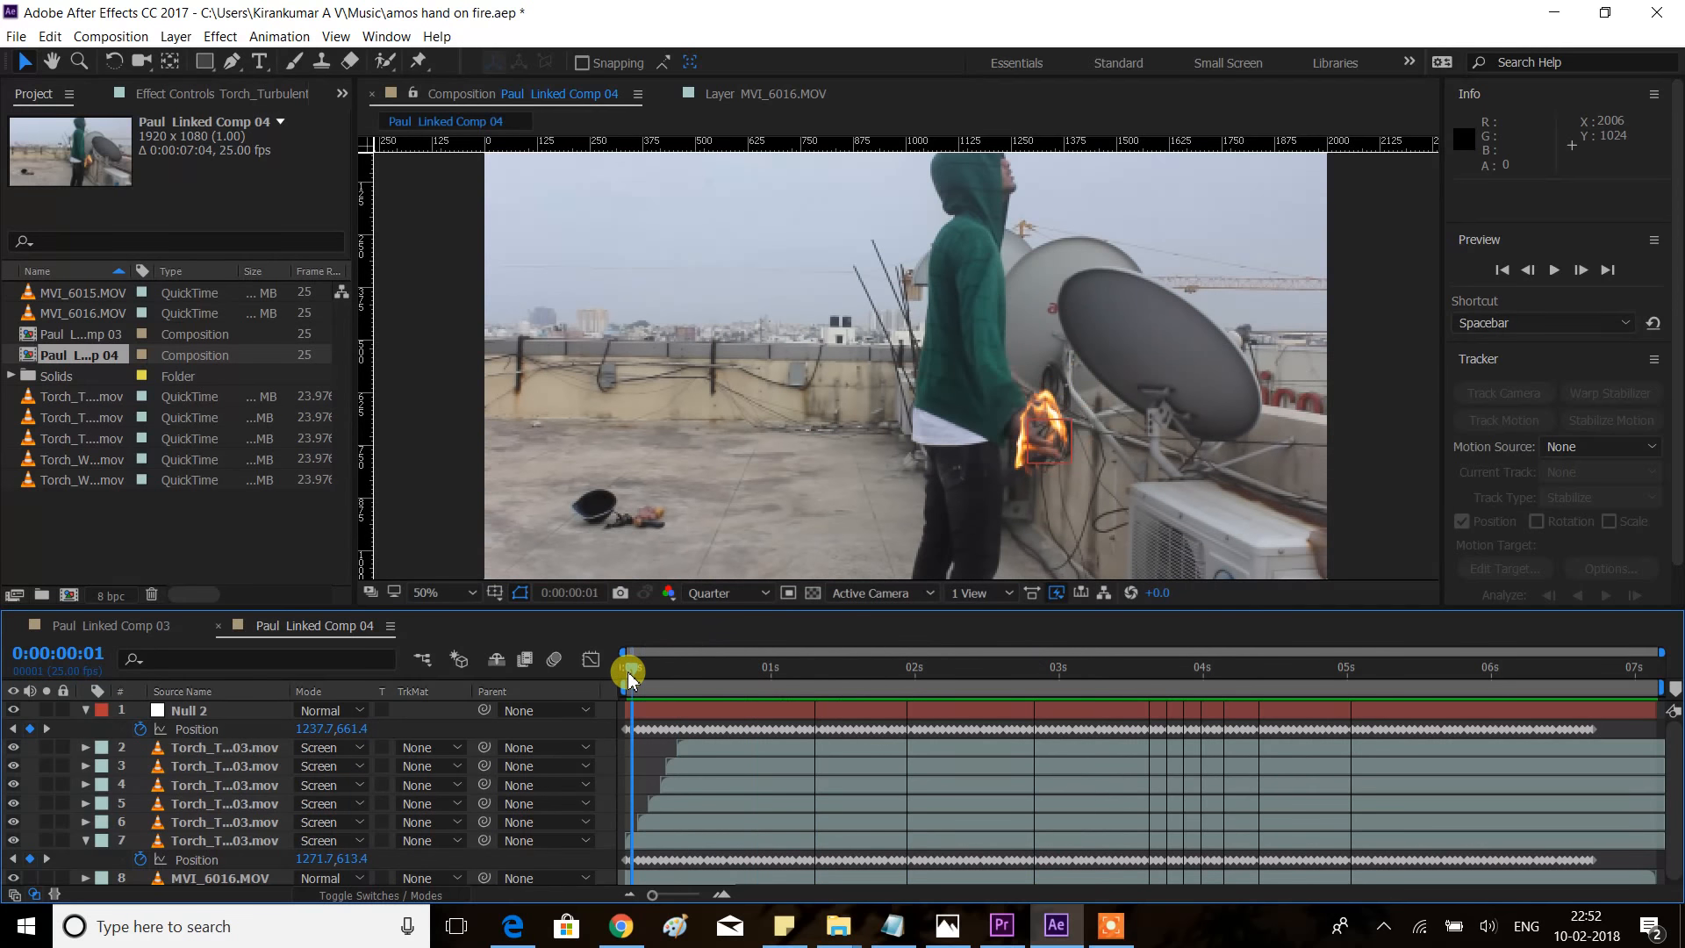
key("space")
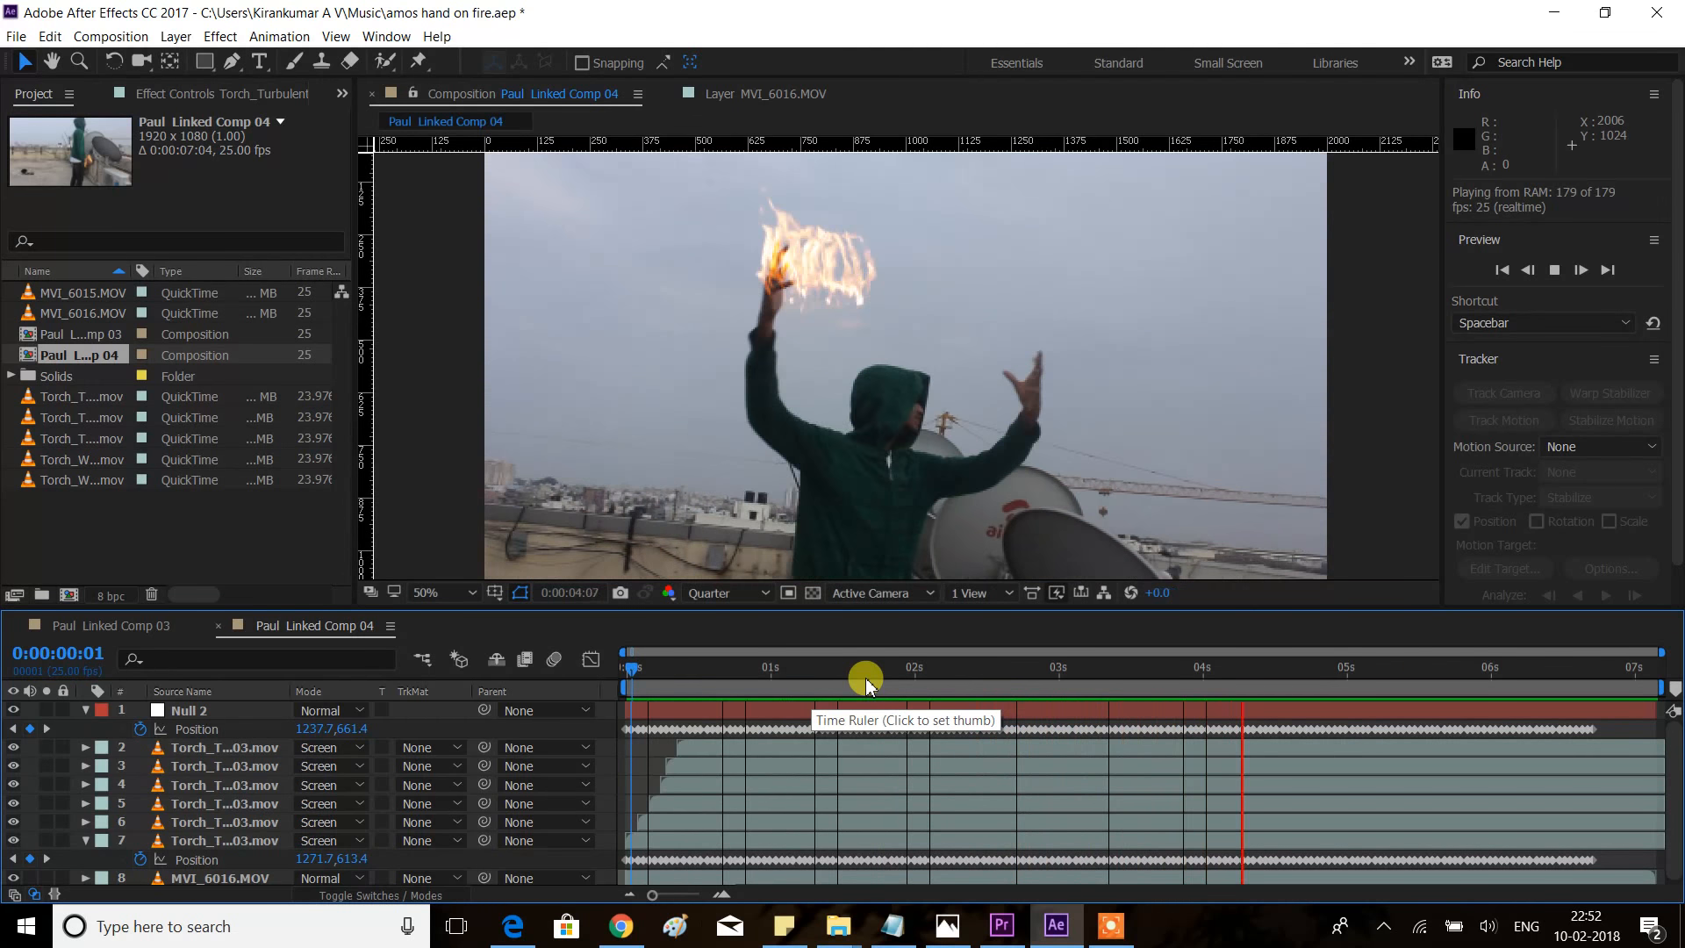
key("space")
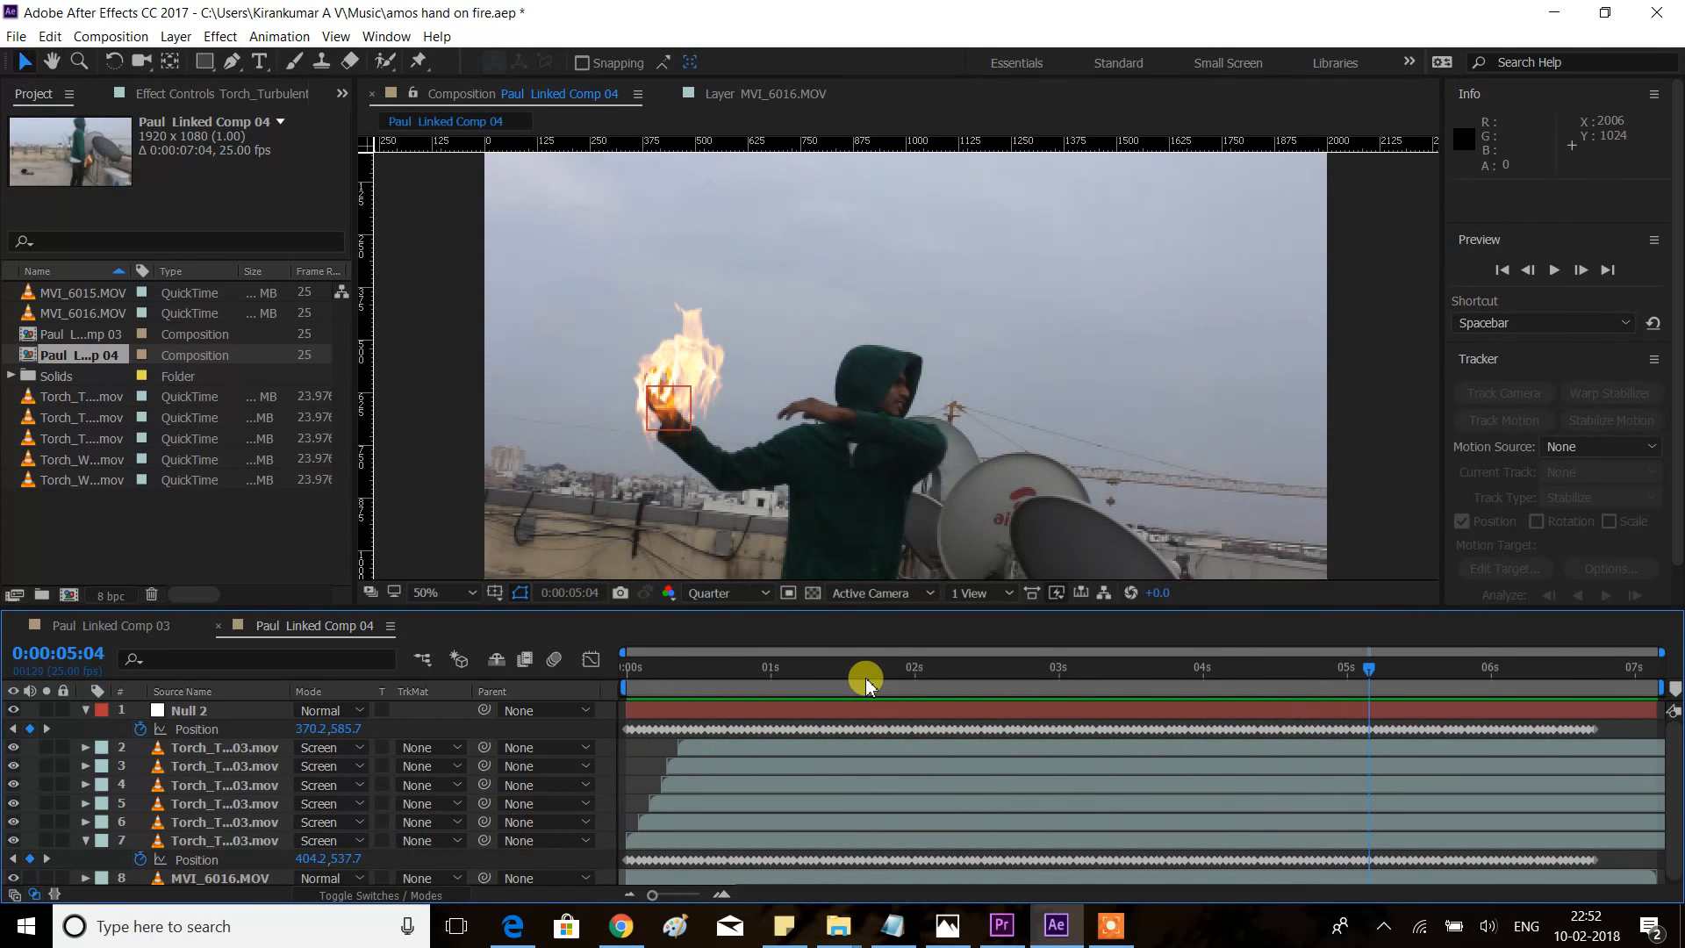
key("space")
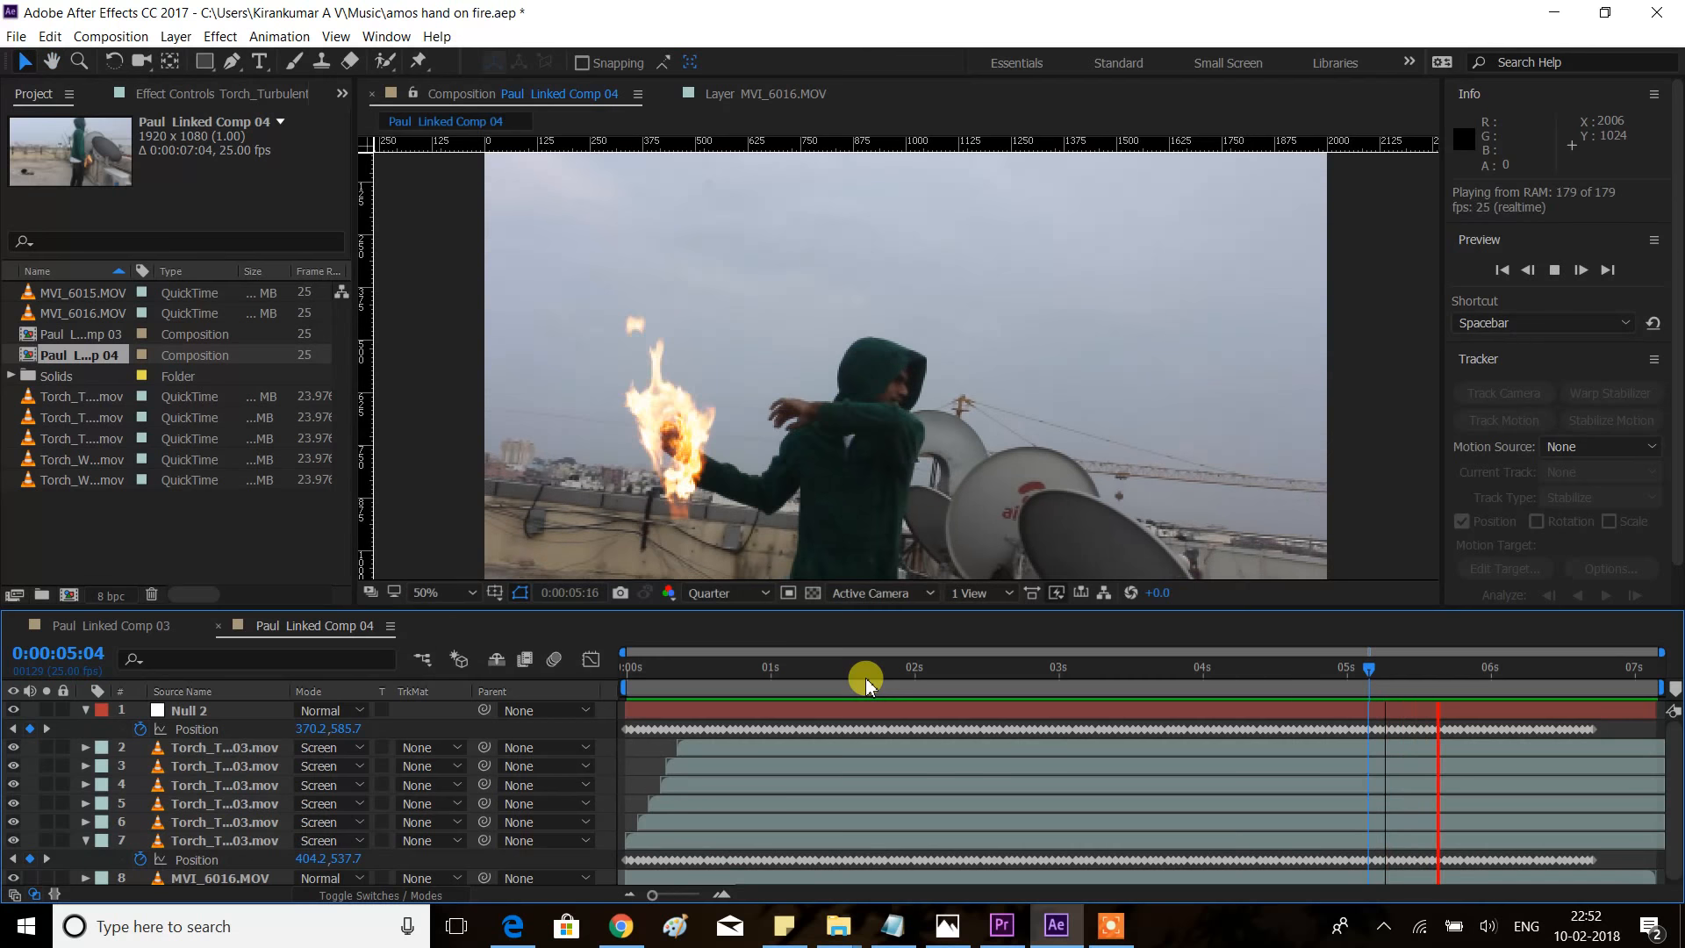
key("space")
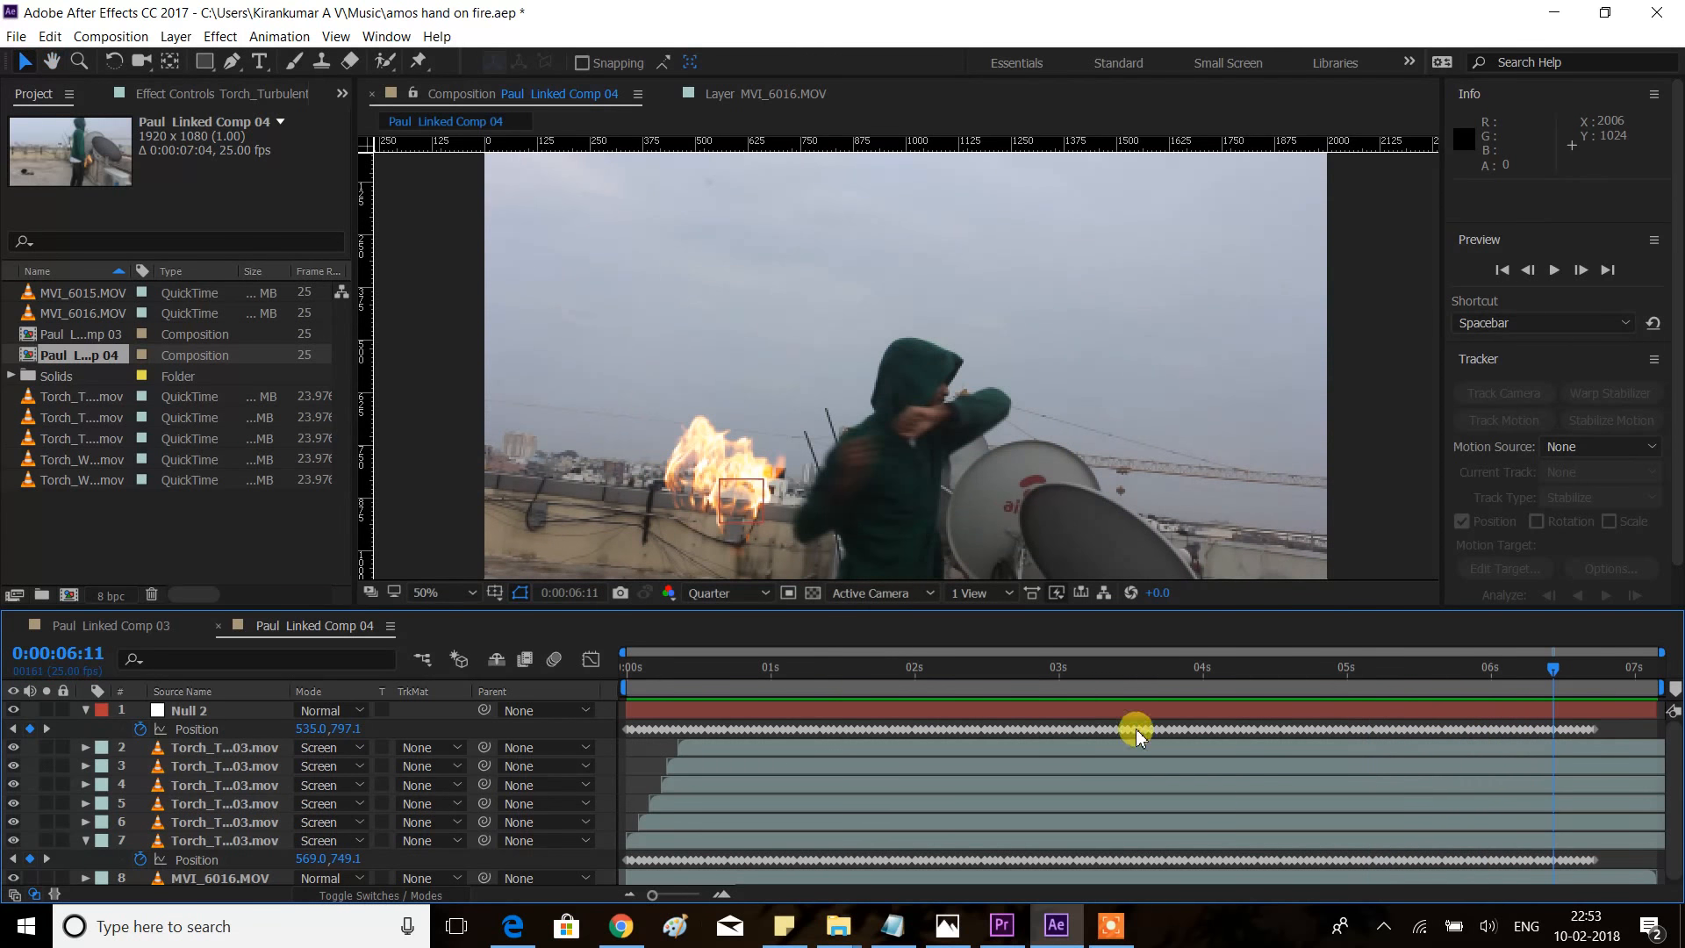
Delete the Position keyframes after 0:00:06:09 on the Torch_Turbulent_03.mov clip in layer 7.
mouse_move(1162, 733)
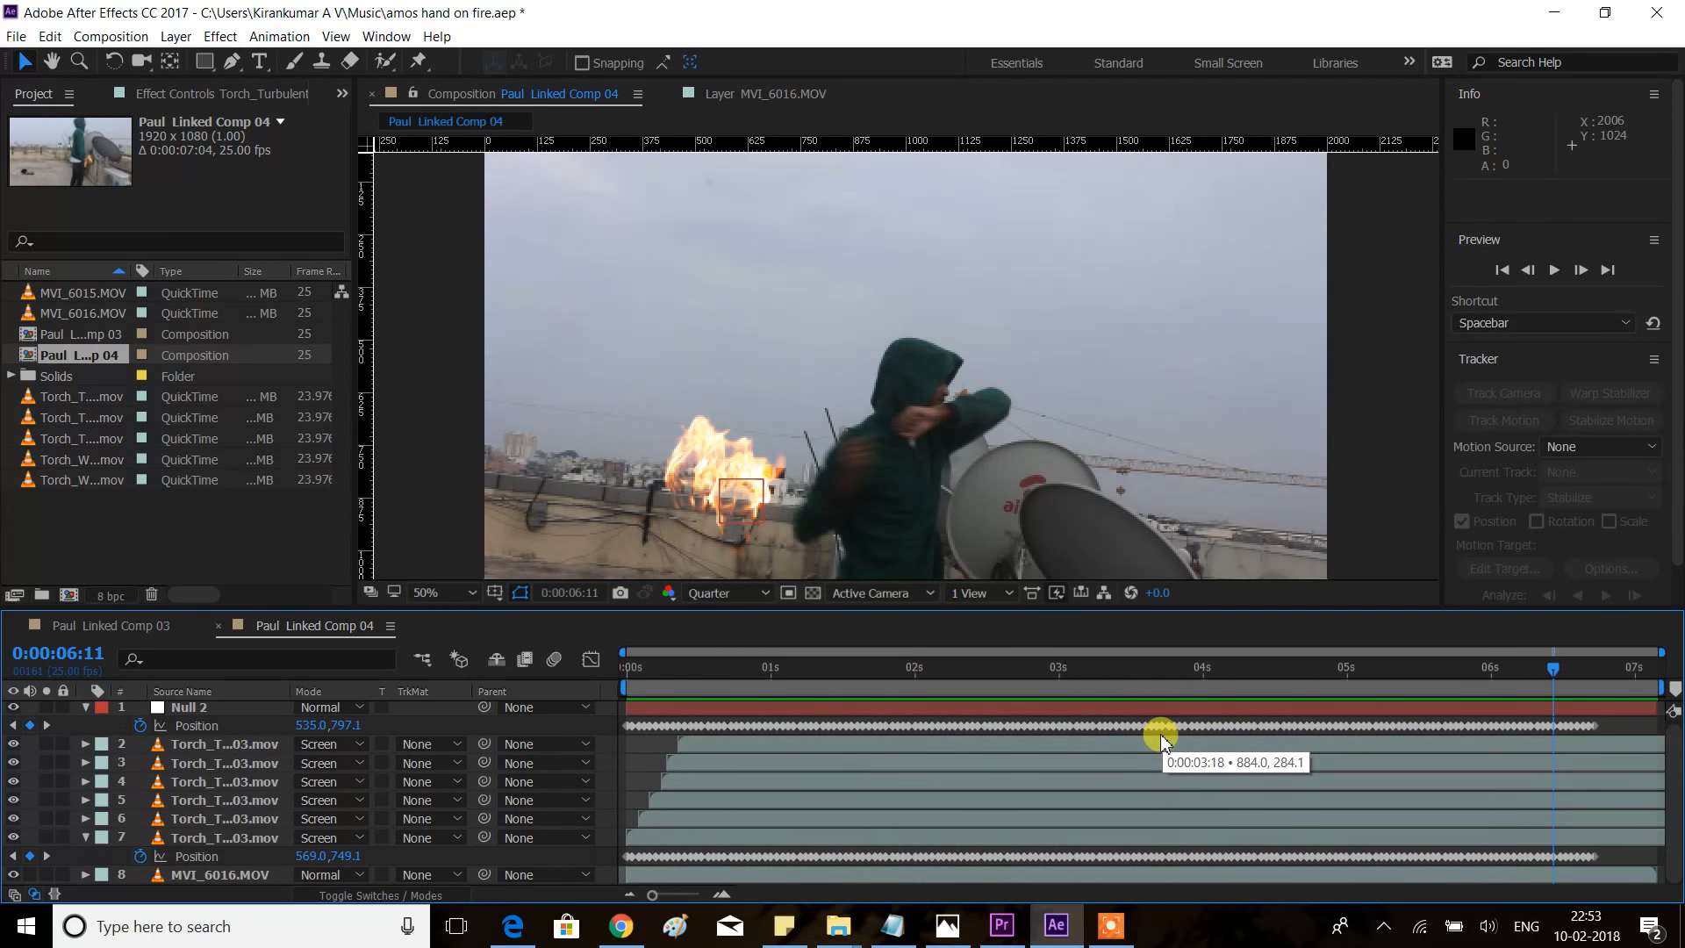
left_click(235, 839)
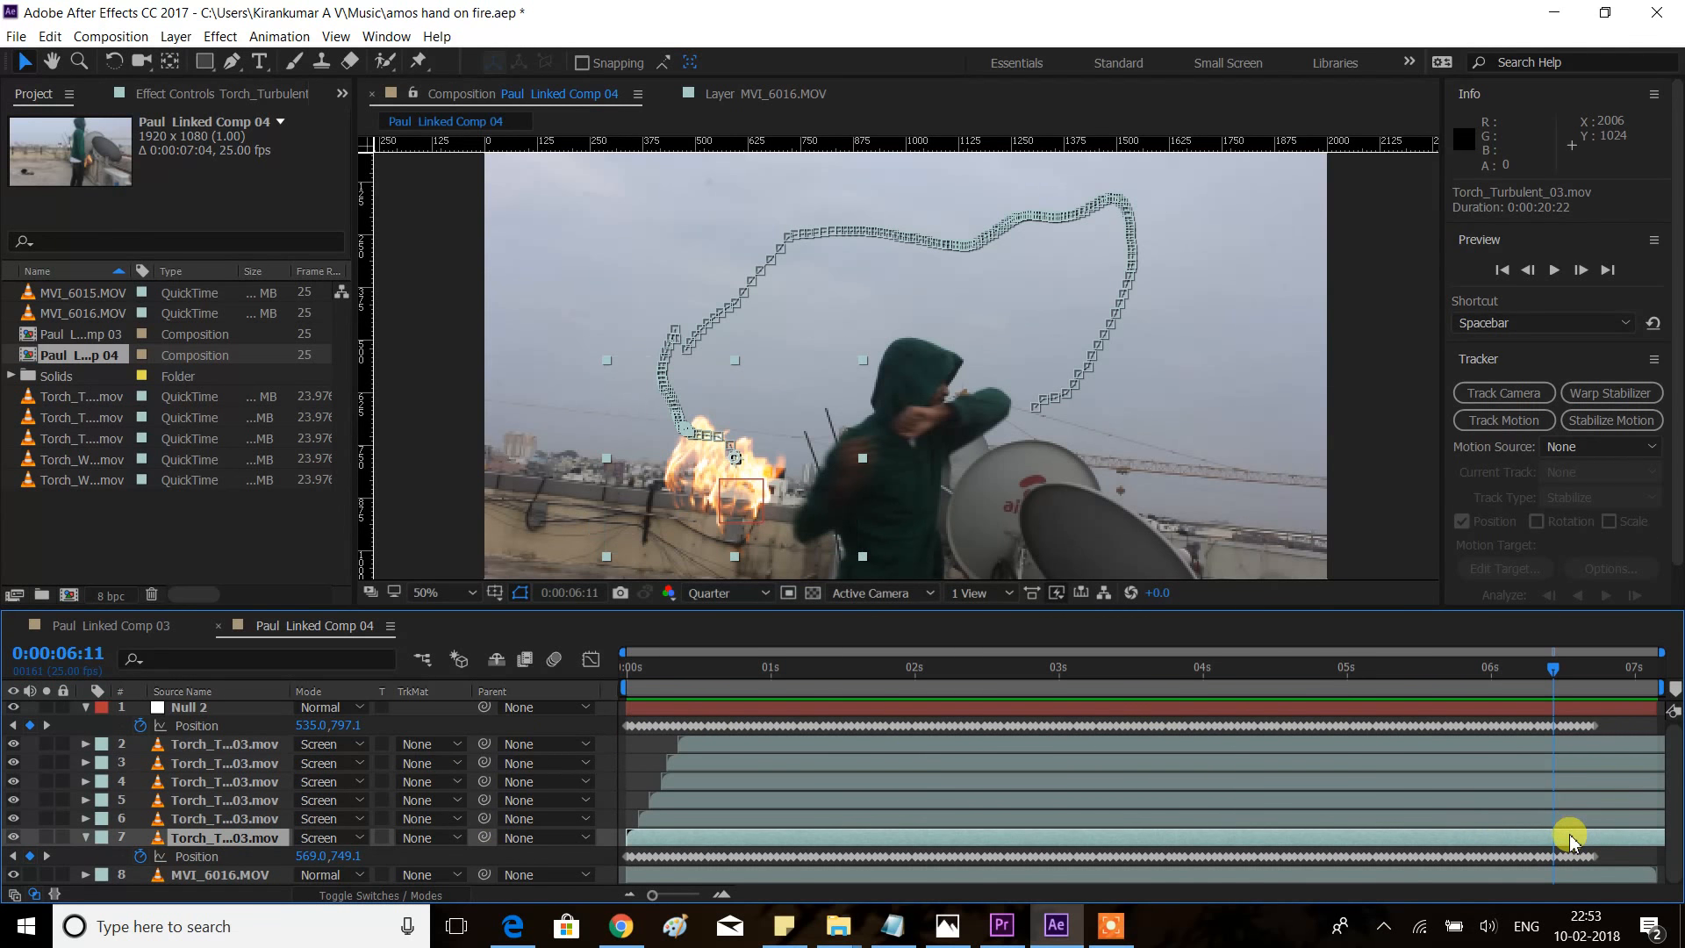
key("space")
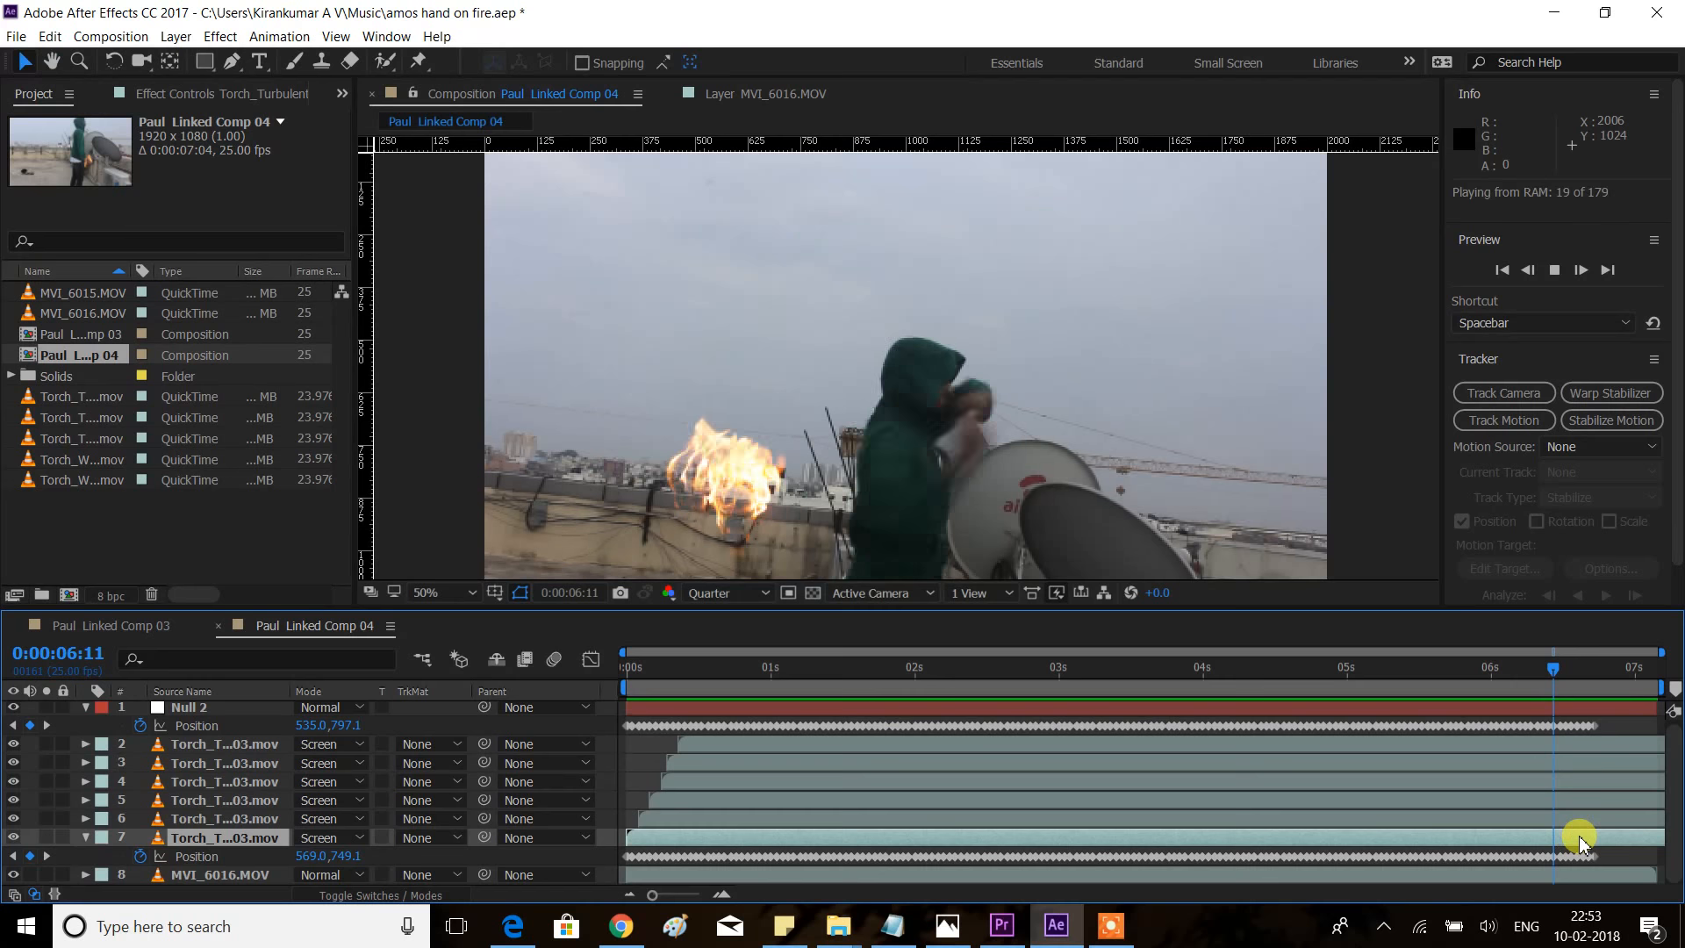
key("space")
left_click_drag(1607, 671, 1506, 672)
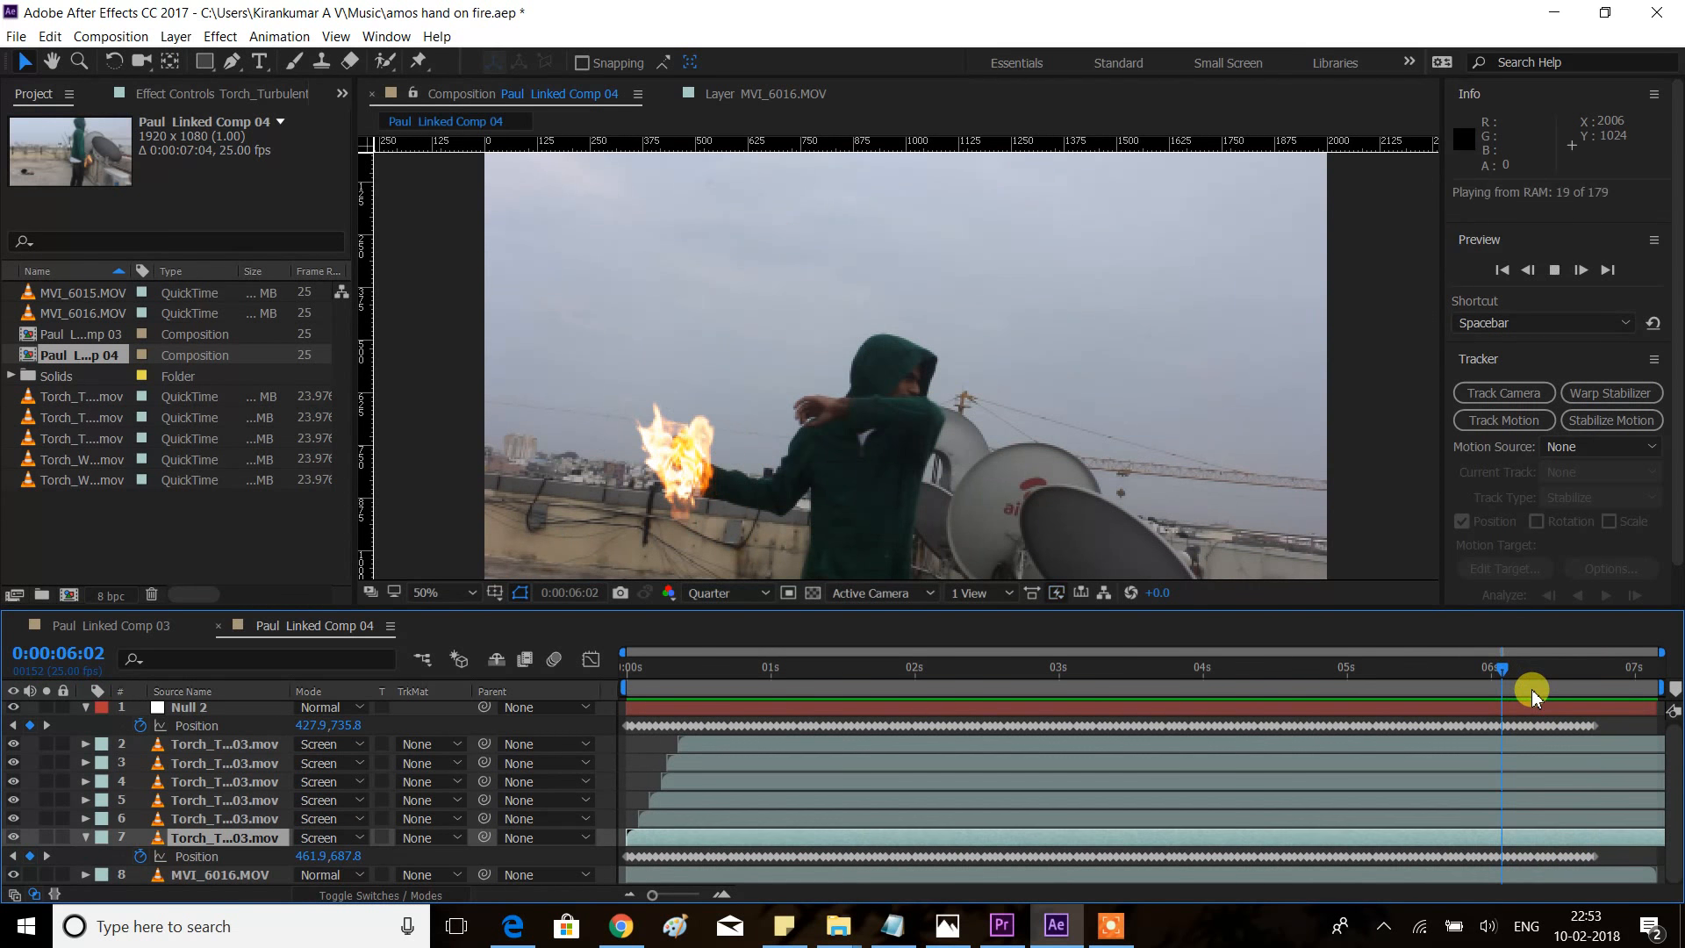
left_click(1536, 690)
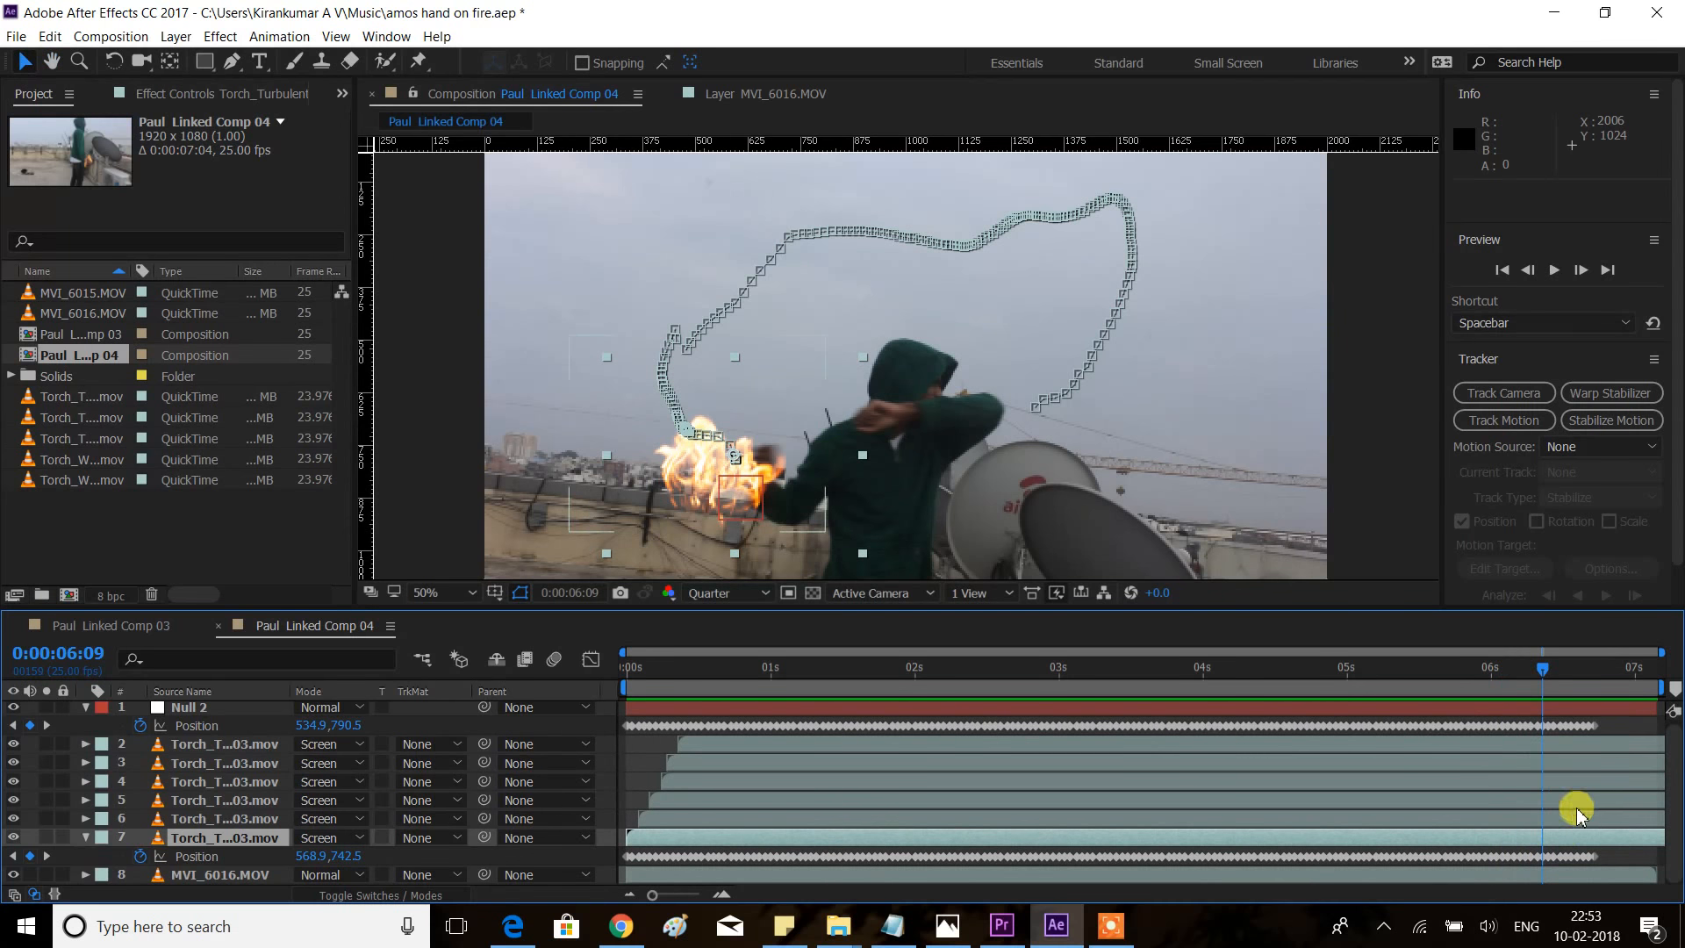
left_click_drag(1595, 860, 1548, 872)
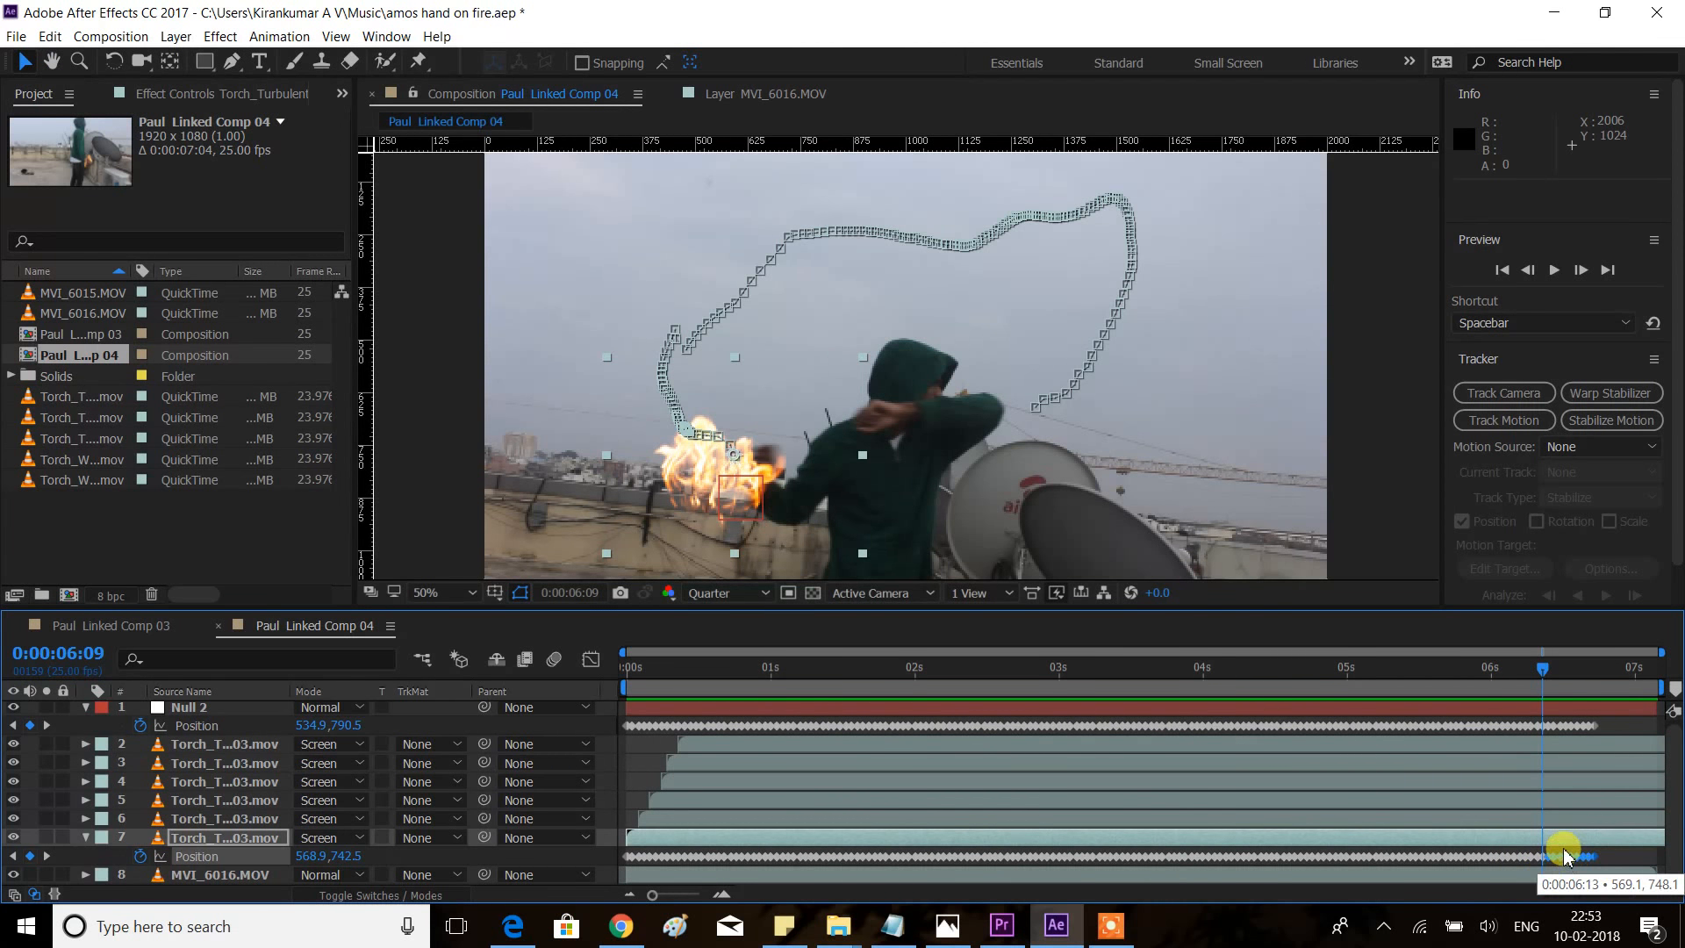
key("Delete")
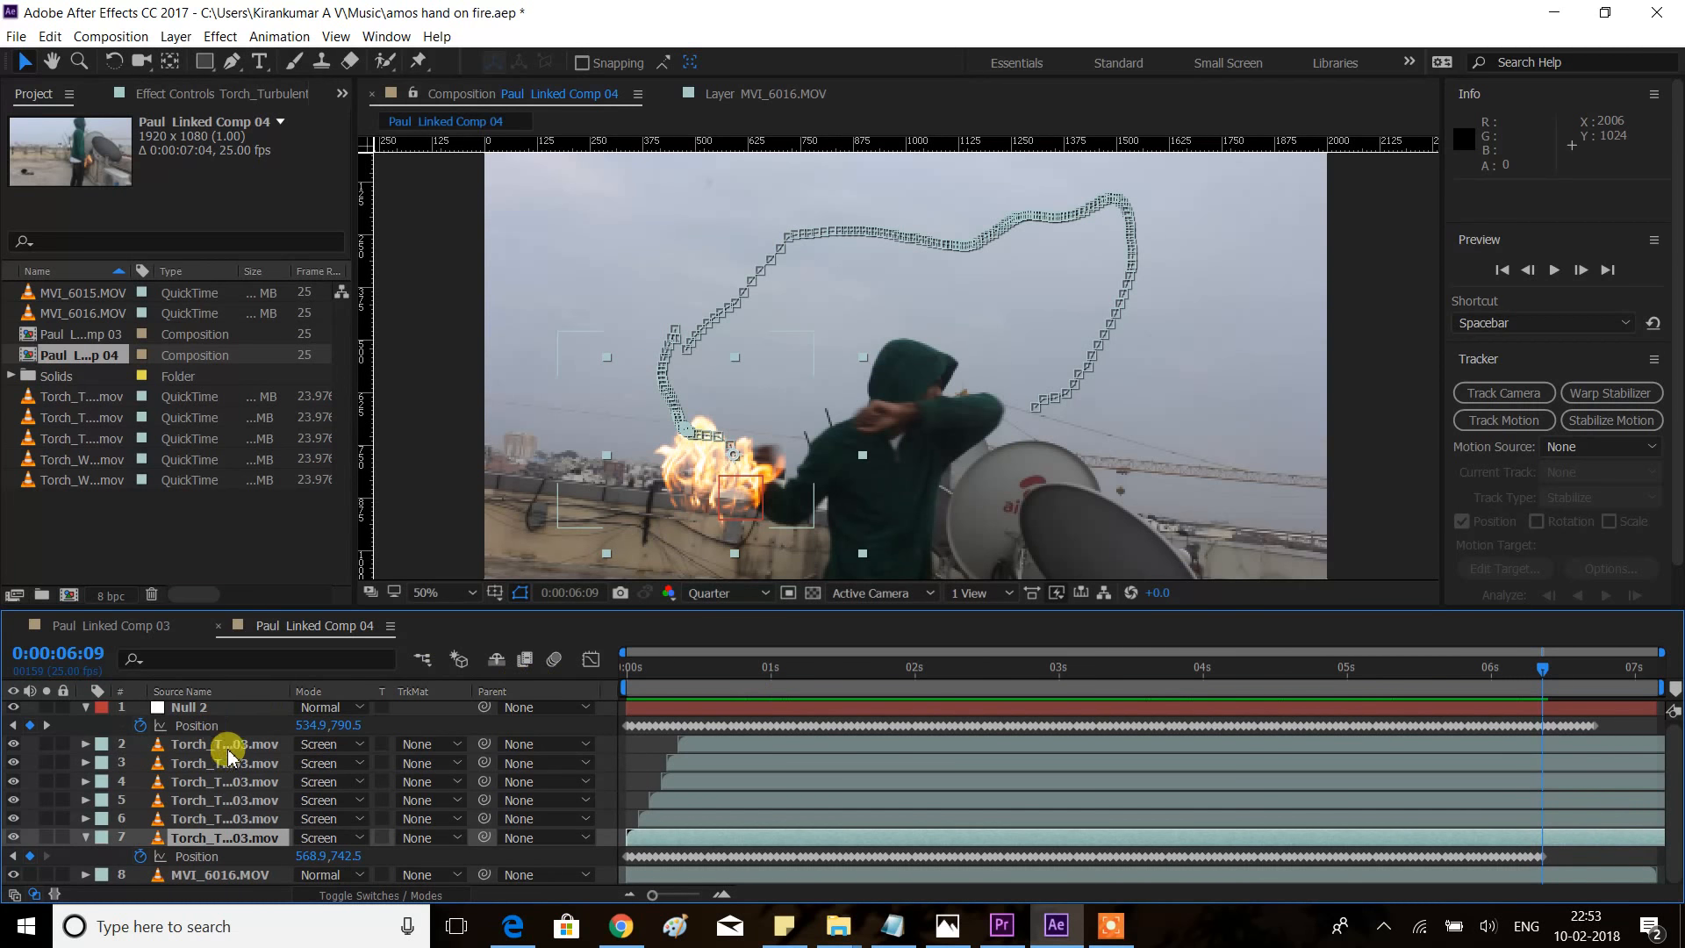
Move the layer 7 fire past the frame's right edge at 0:00:06:13, to Position 2020.9, 602.5, and play back the throw.
left_click(218, 857)
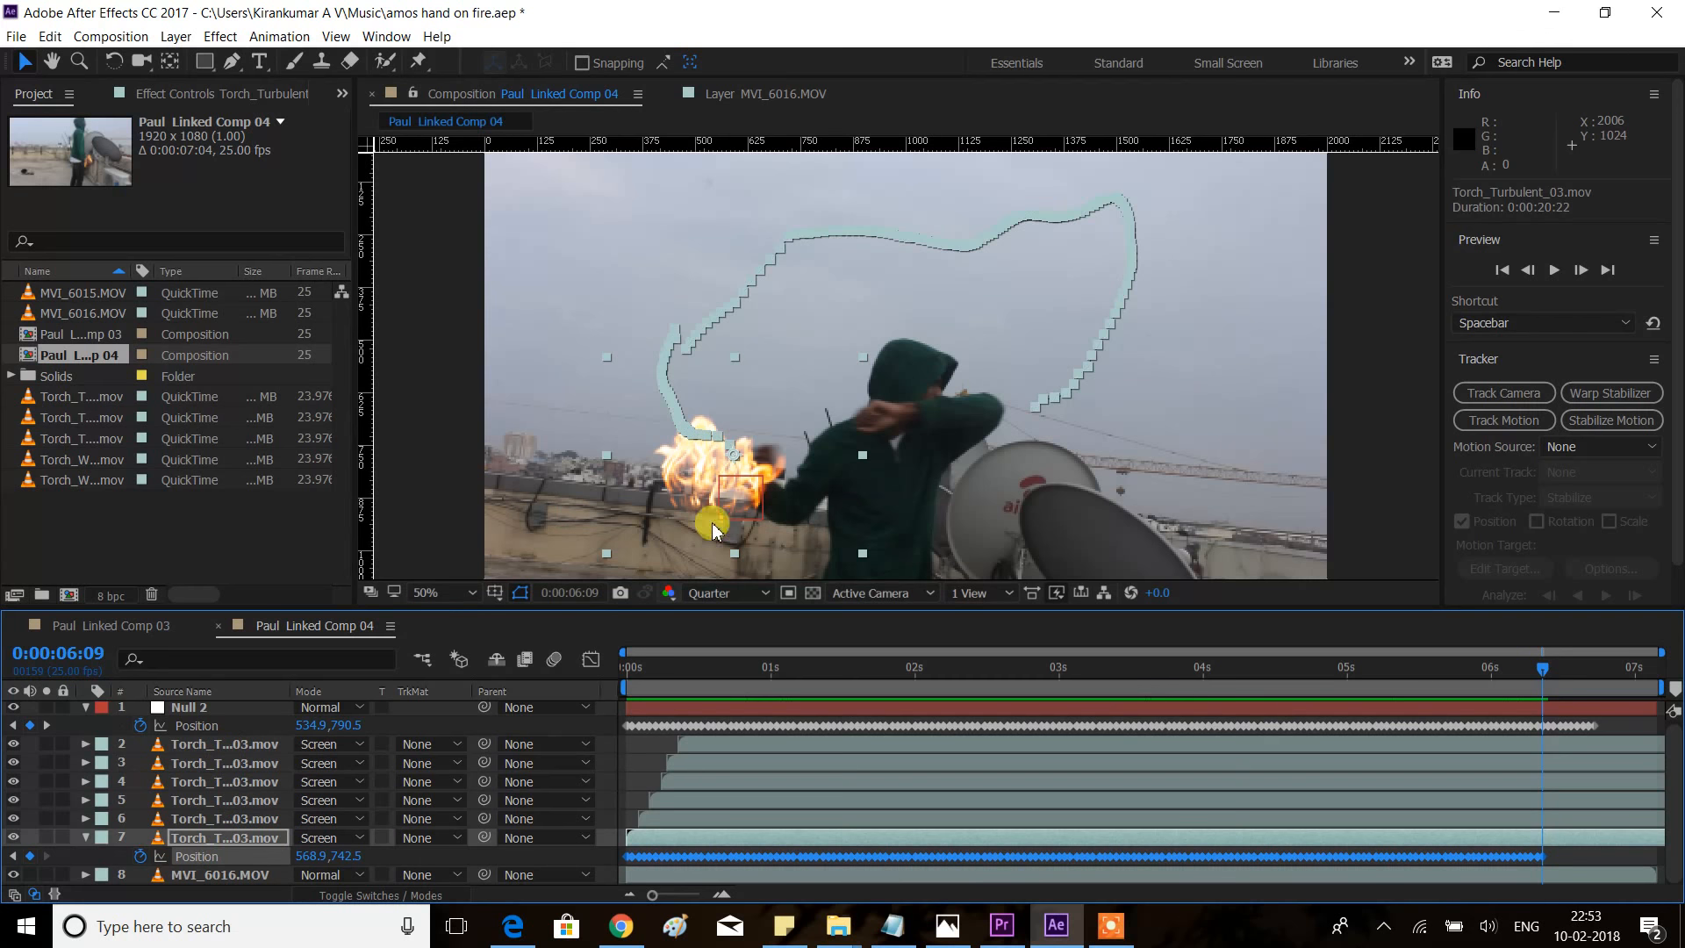
key("space")
key("space")
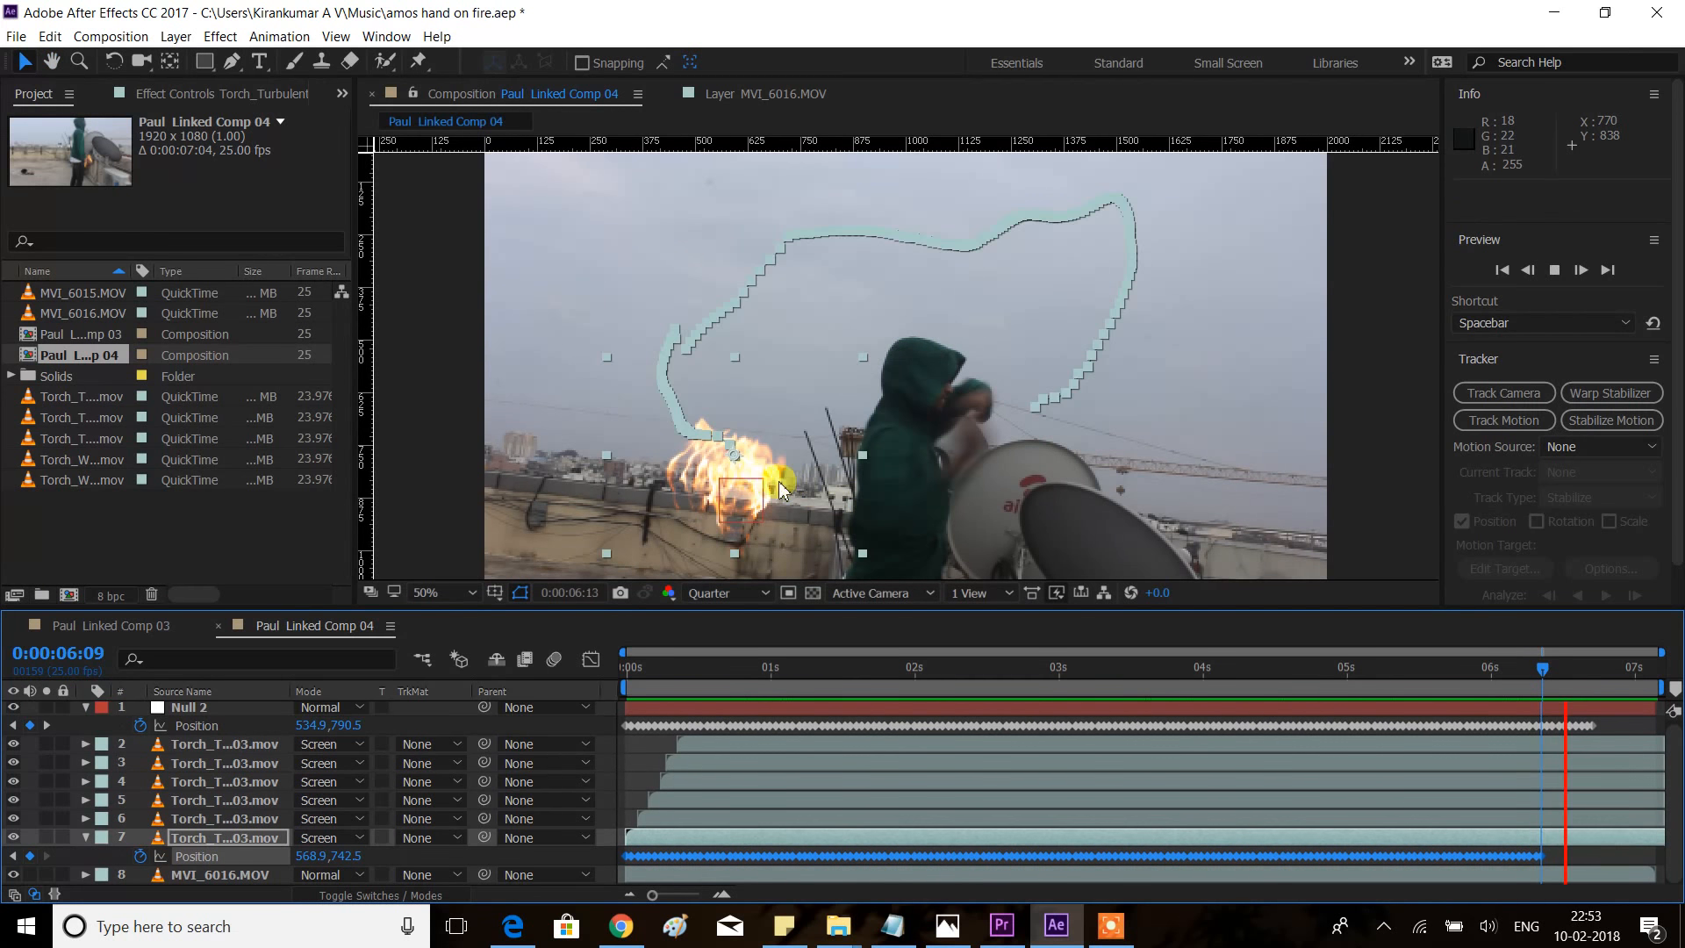
left_click_drag(750, 494, 1371, 418)
left_click(1377, 509)
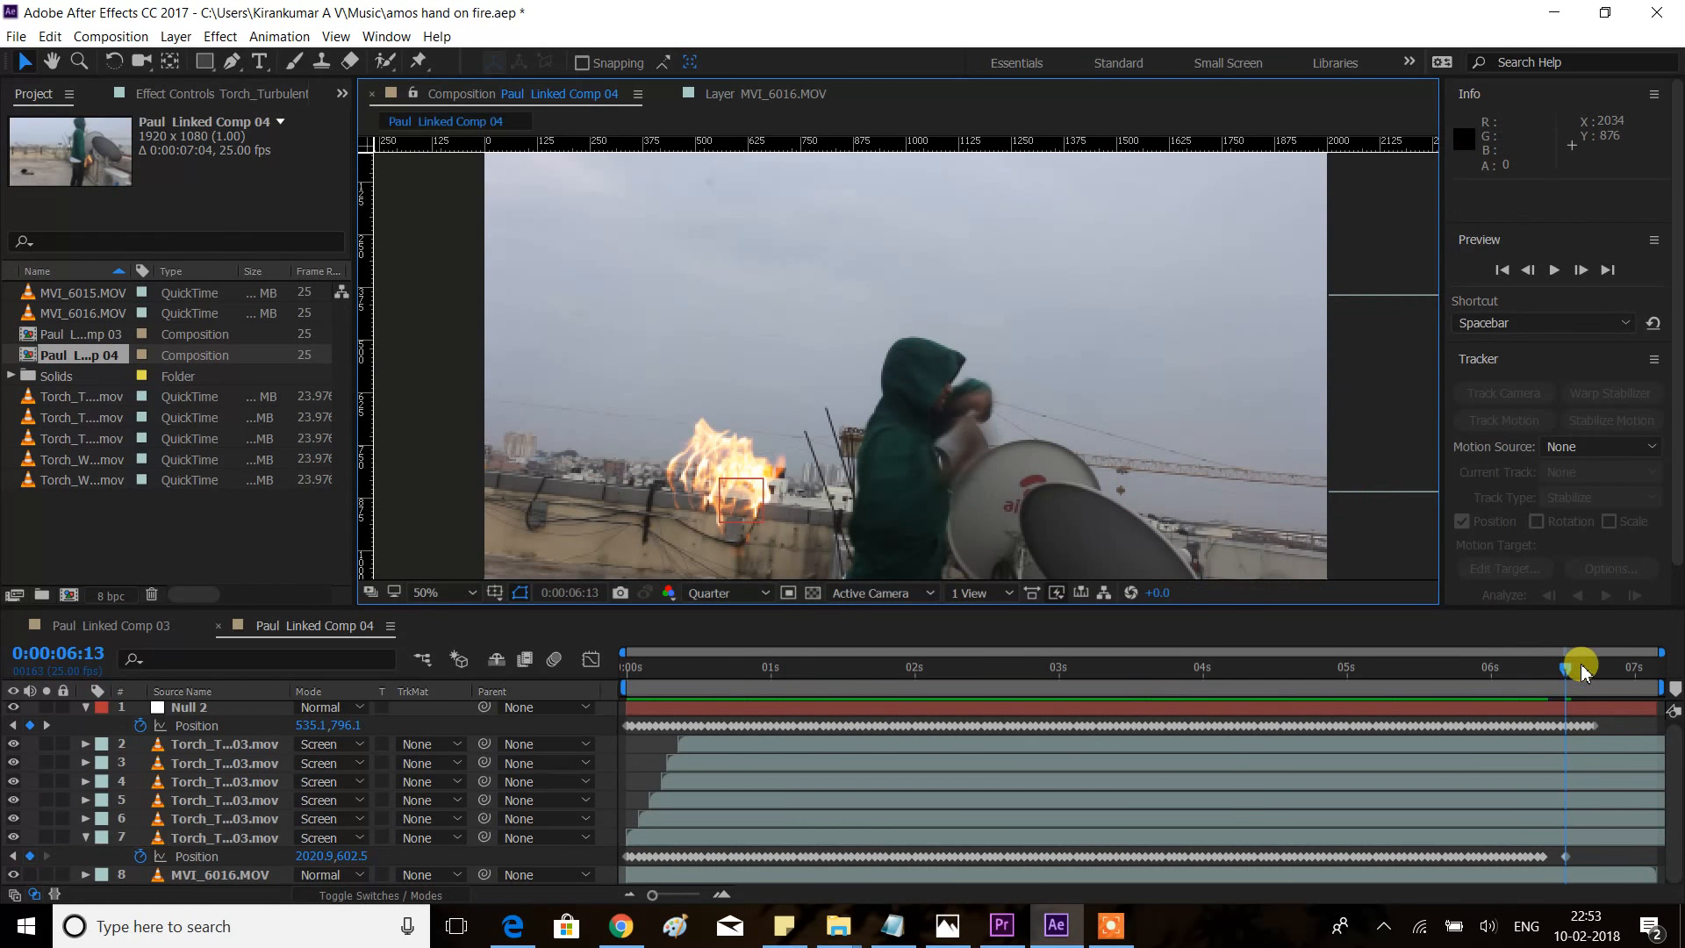
left_click_drag(1524, 670, 1464, 685)
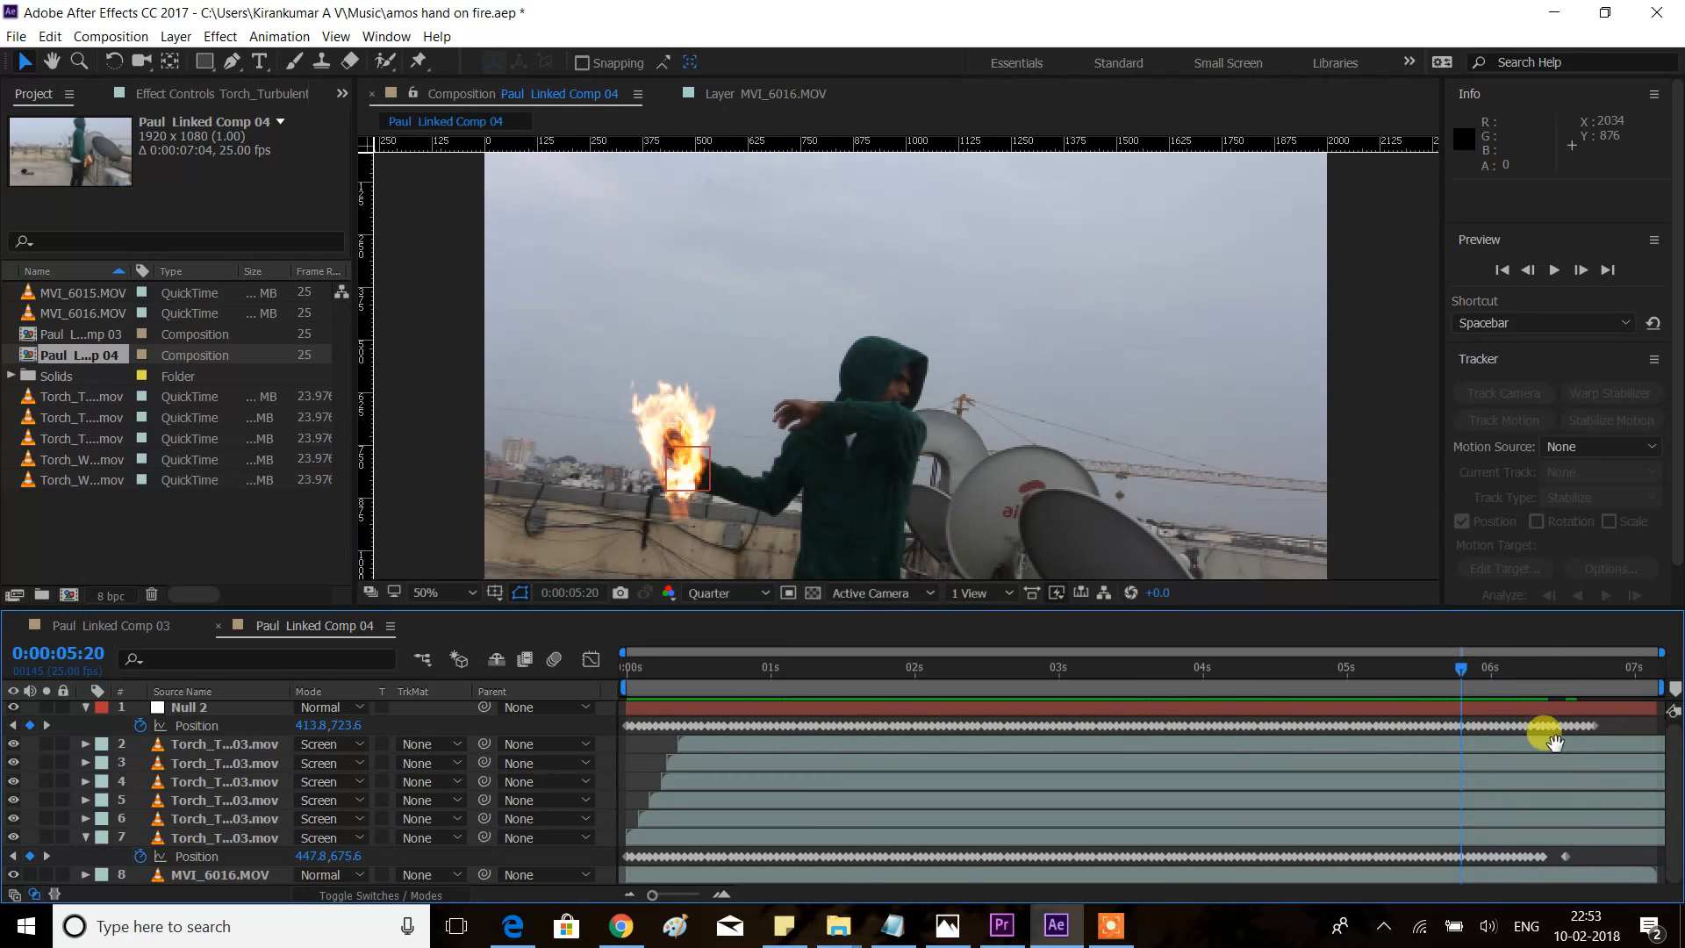
key("space")
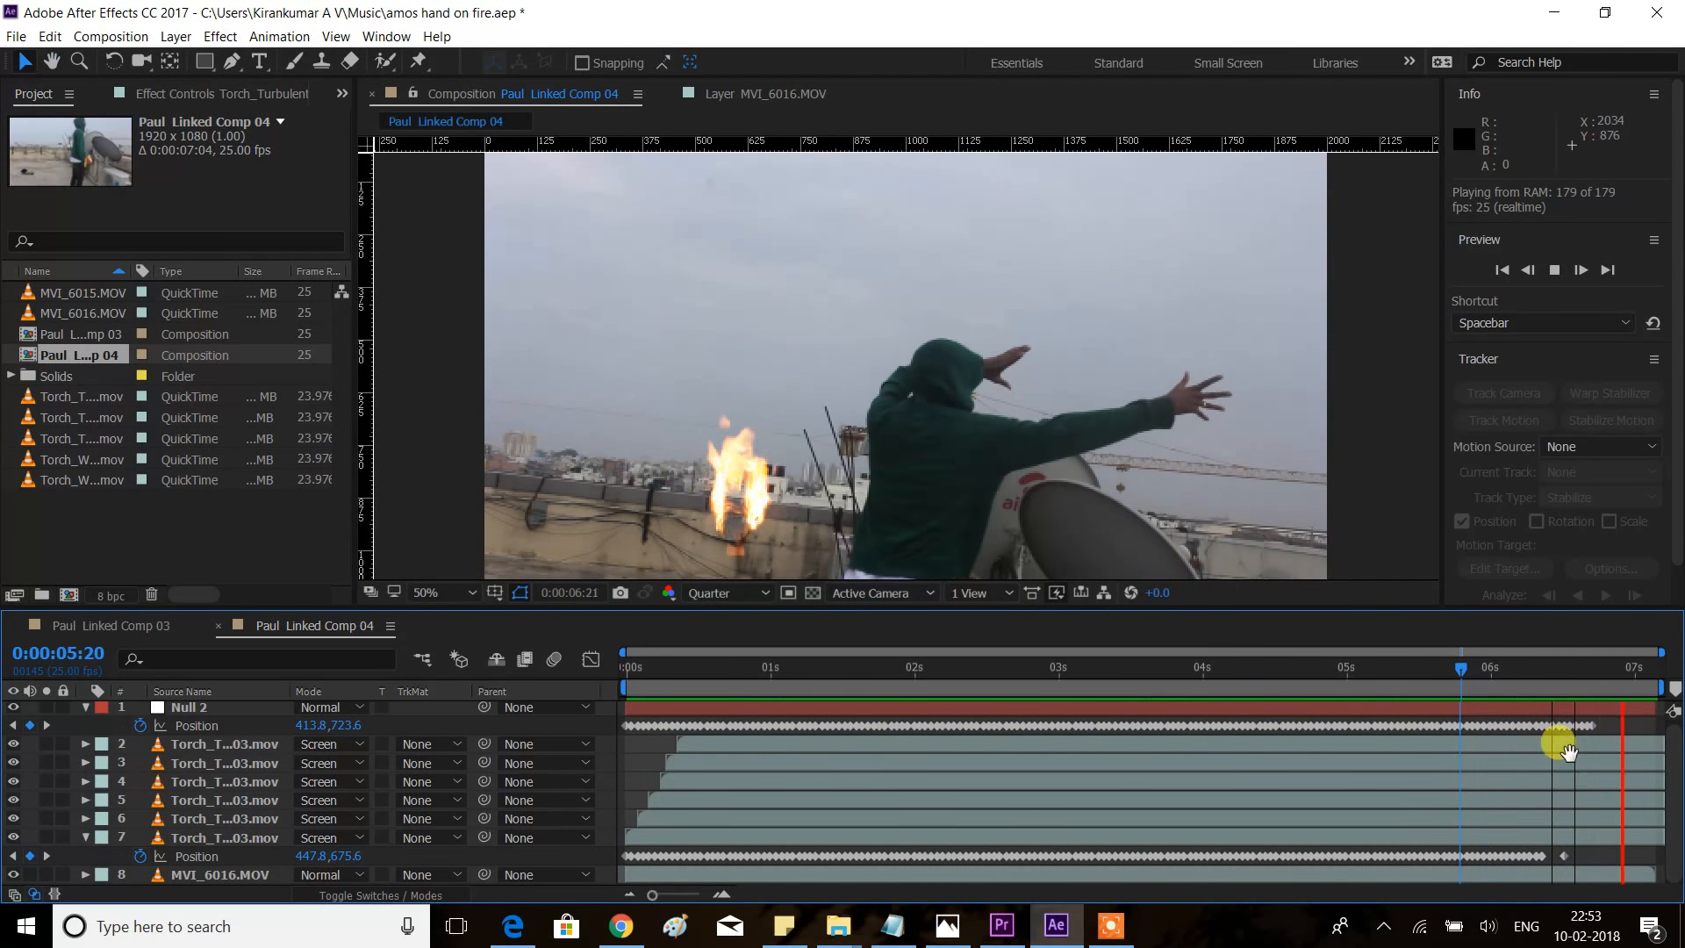
left_click(1647, 690)
left_click_drag(1622, 670, 1553, 688)
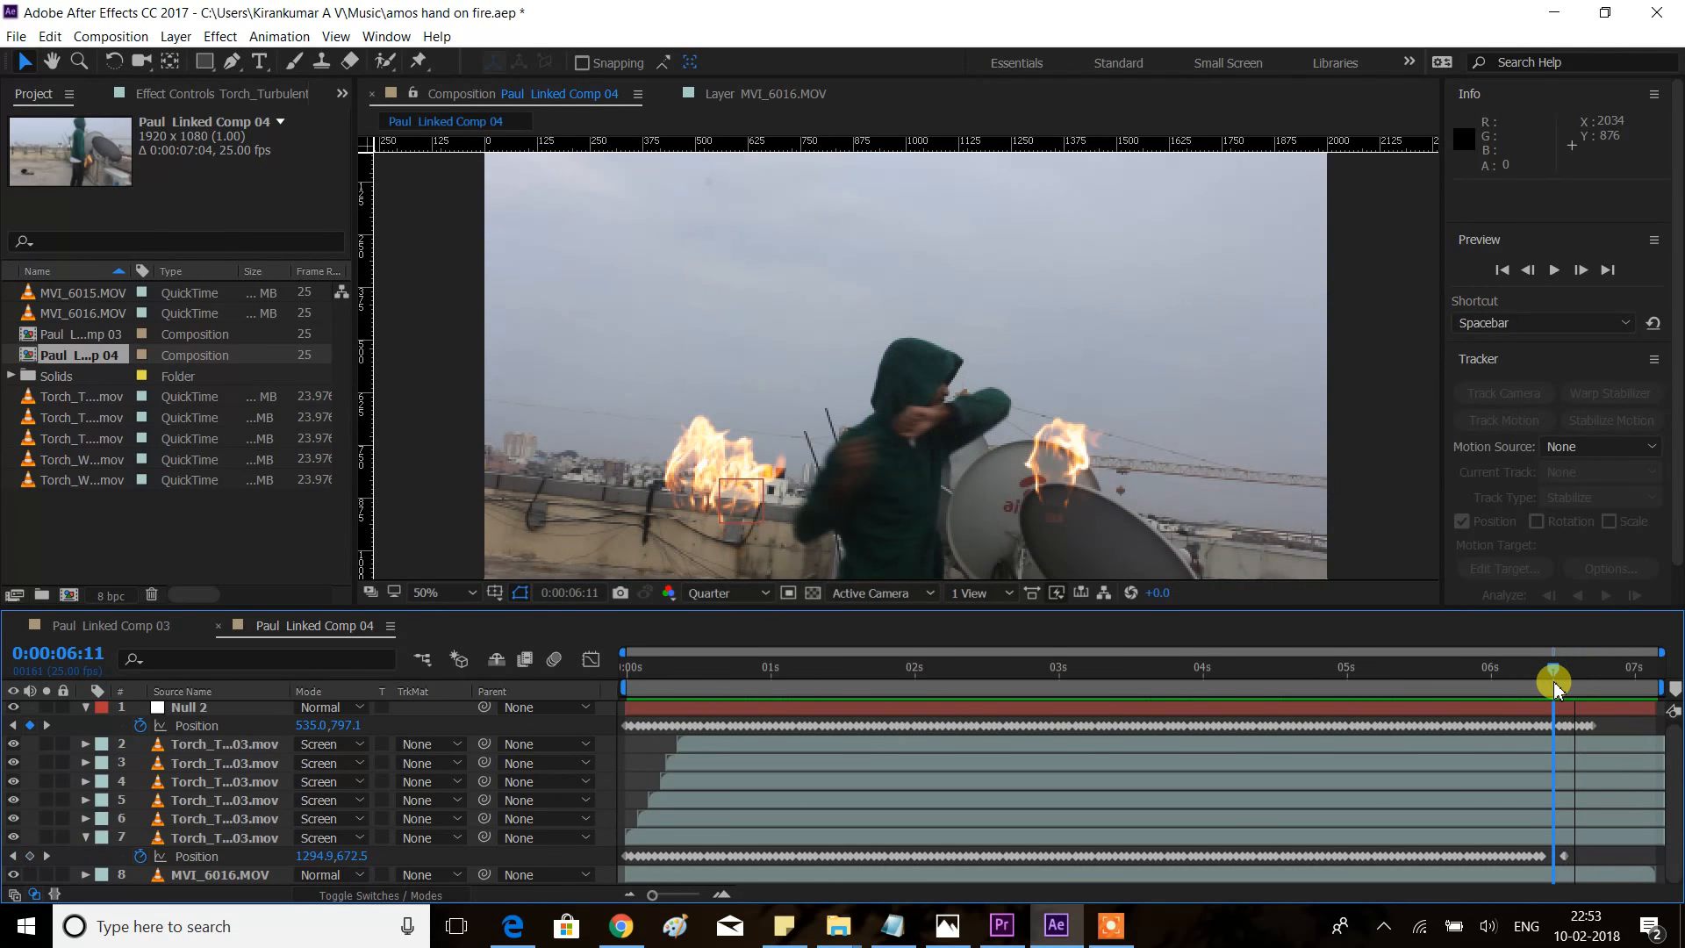
left_click(1565, 856)
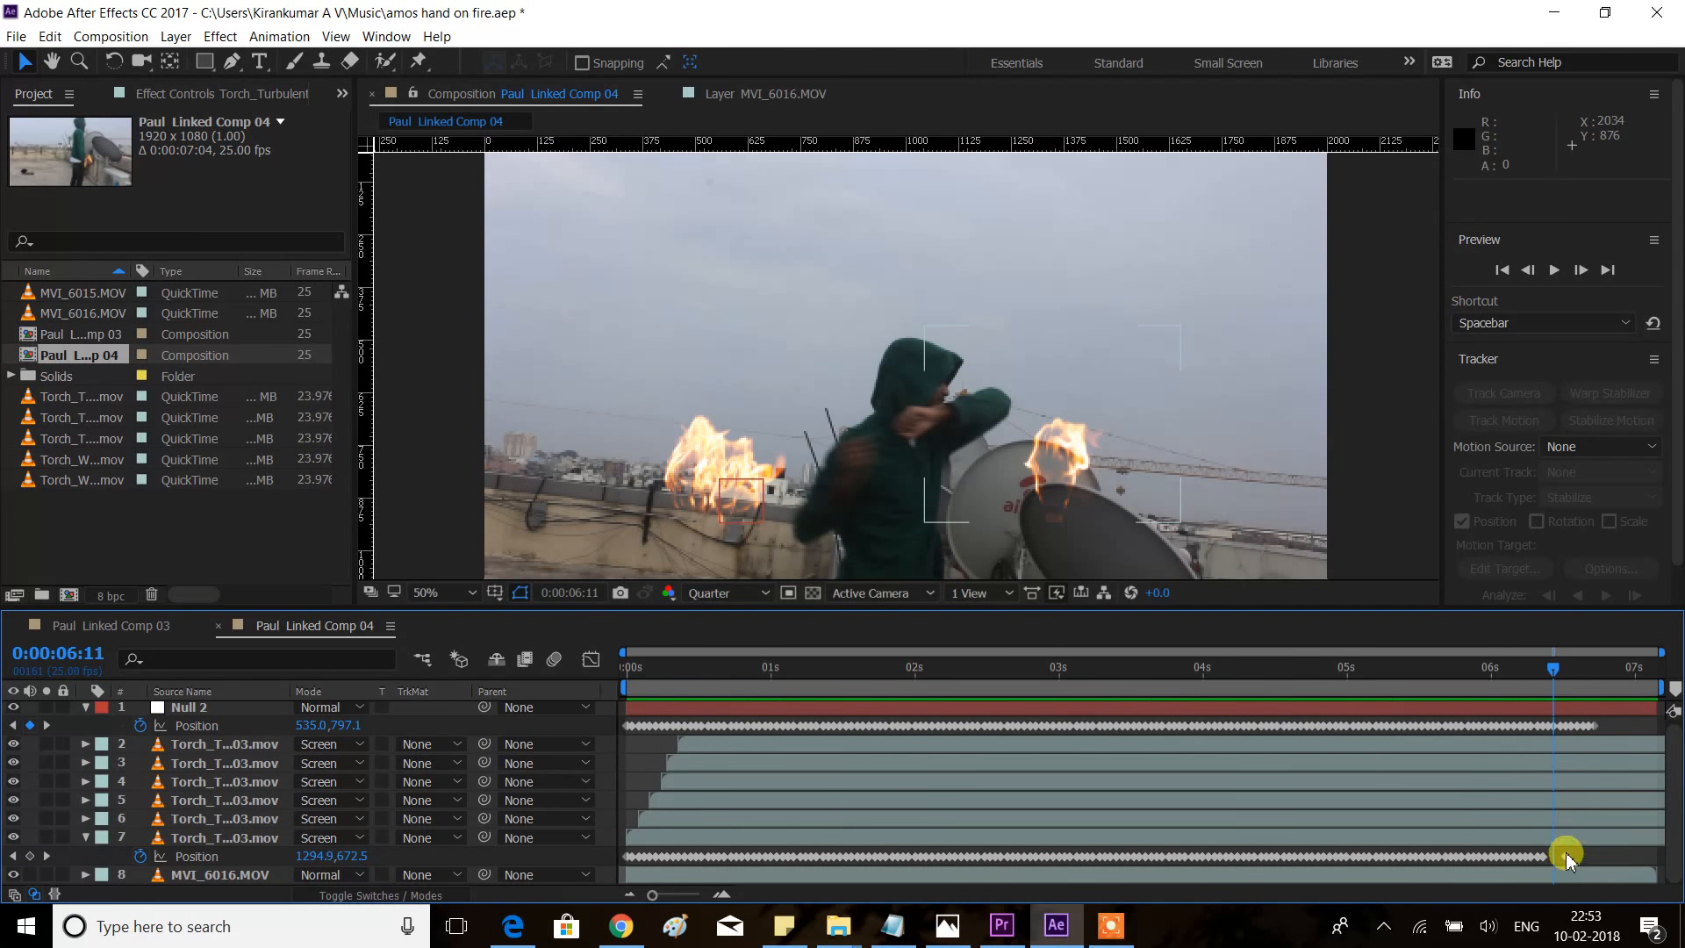
Reveal the Position keyframes of the fire clips in layers 2 to 6 and delete those after 0:00:06:09.
left_click(1560, 819)
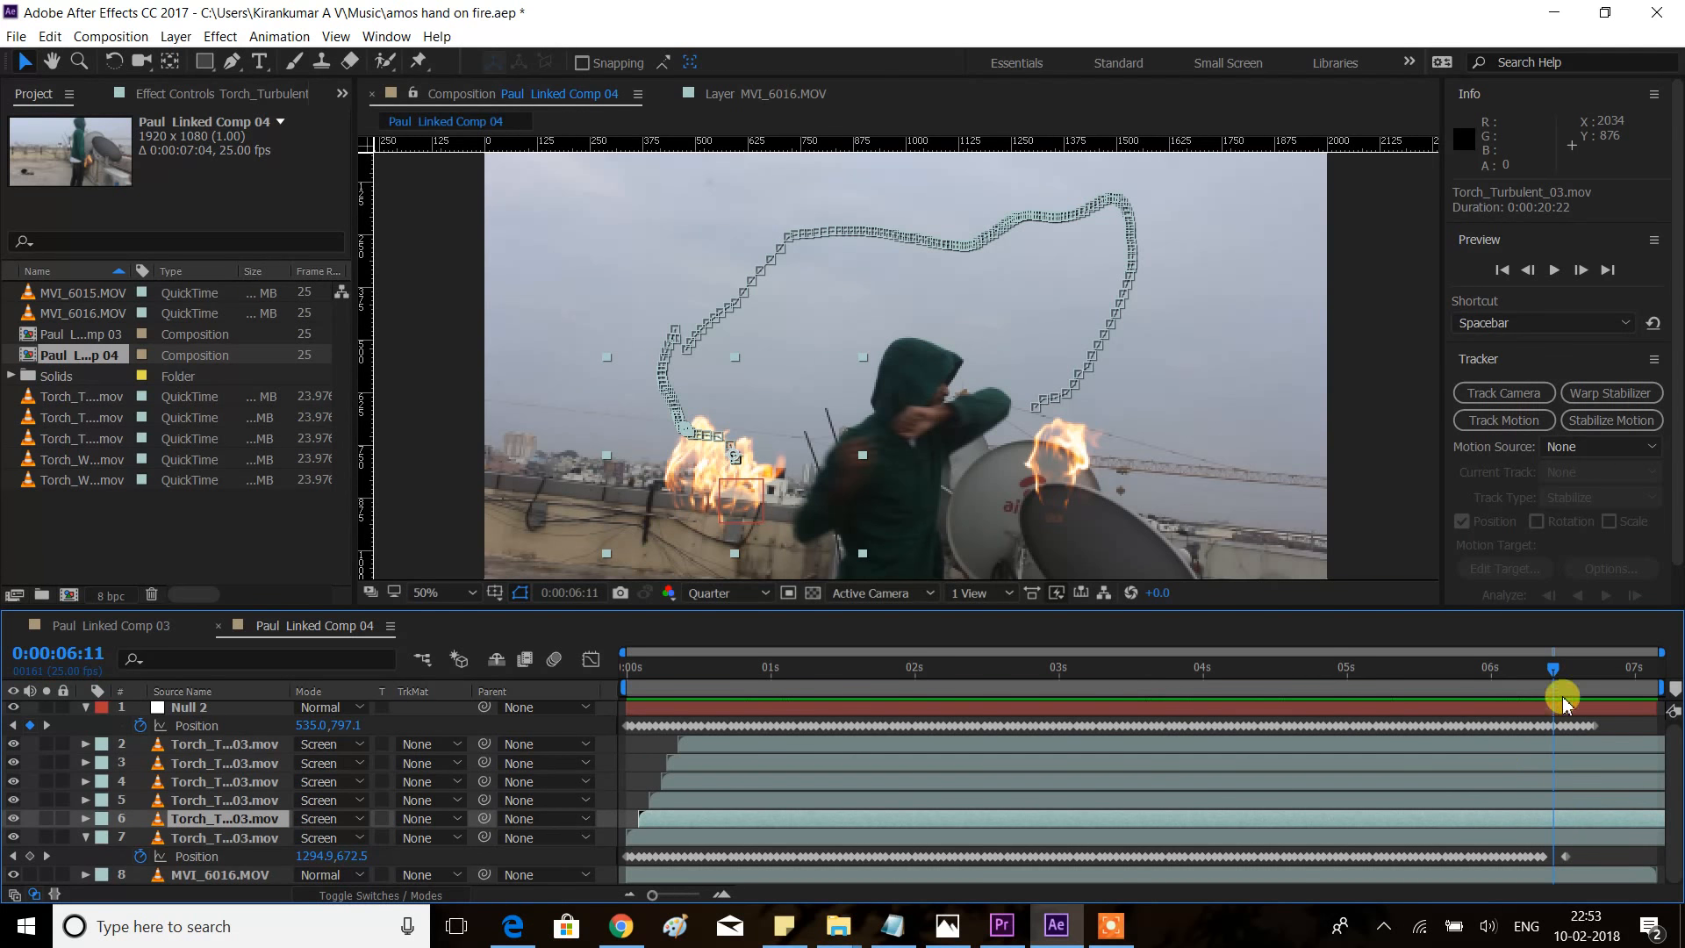
left_click_drag(1550, 672, 1545, 673)
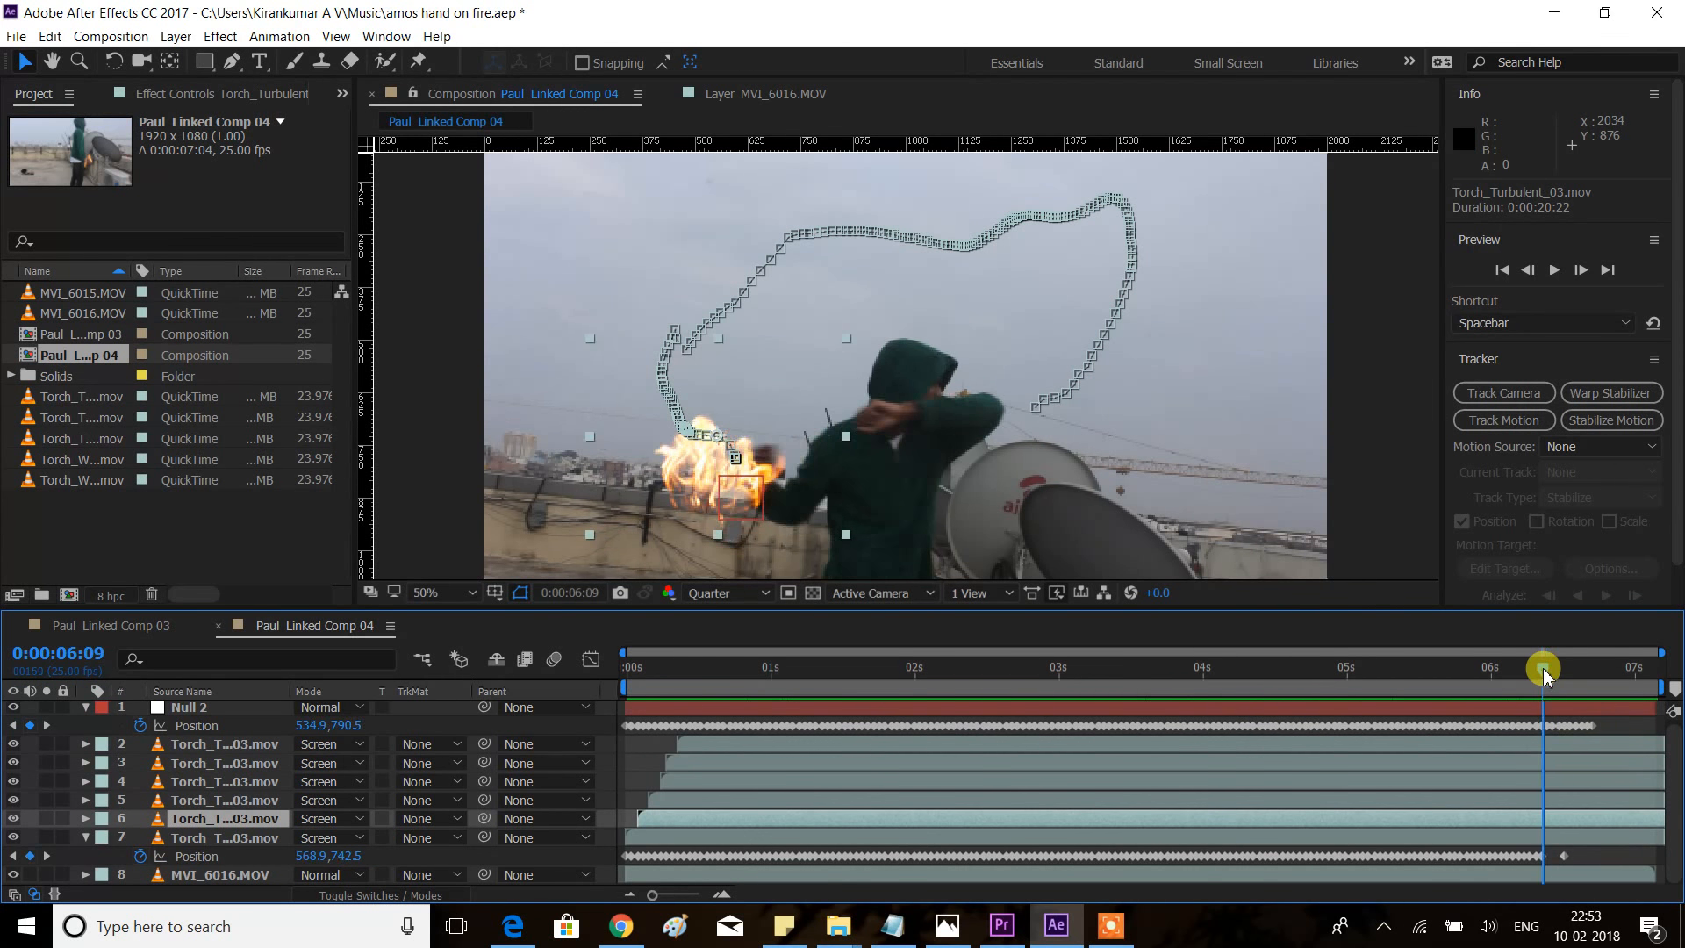
left_click(234, 753, "shift")
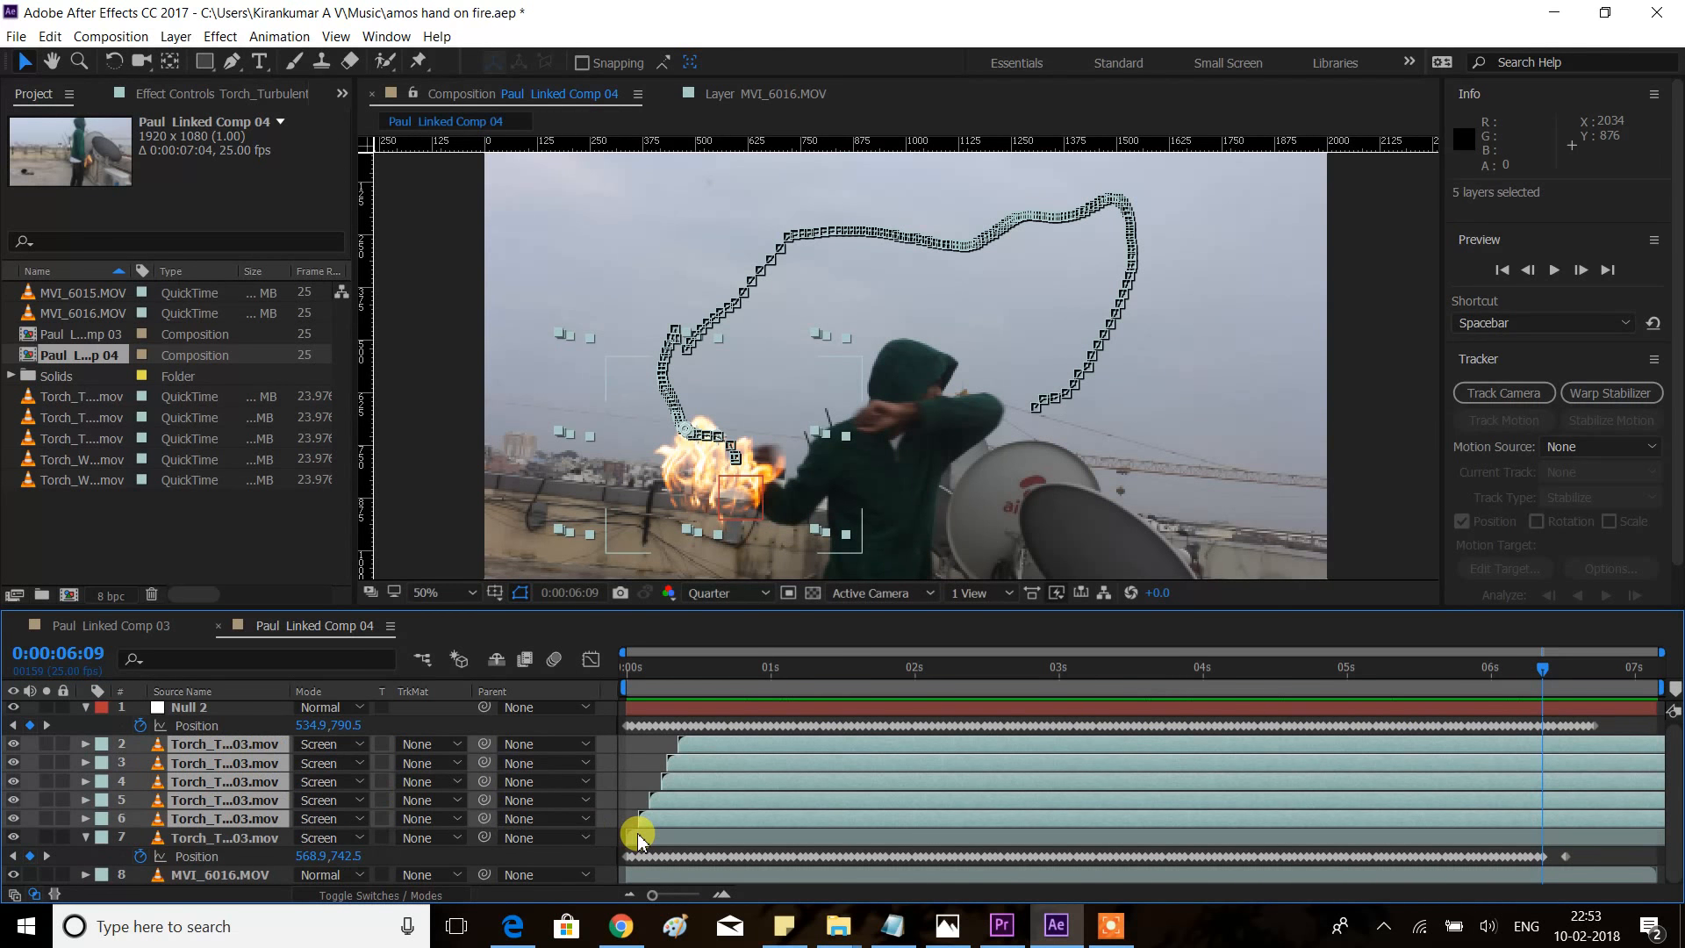
key("p")
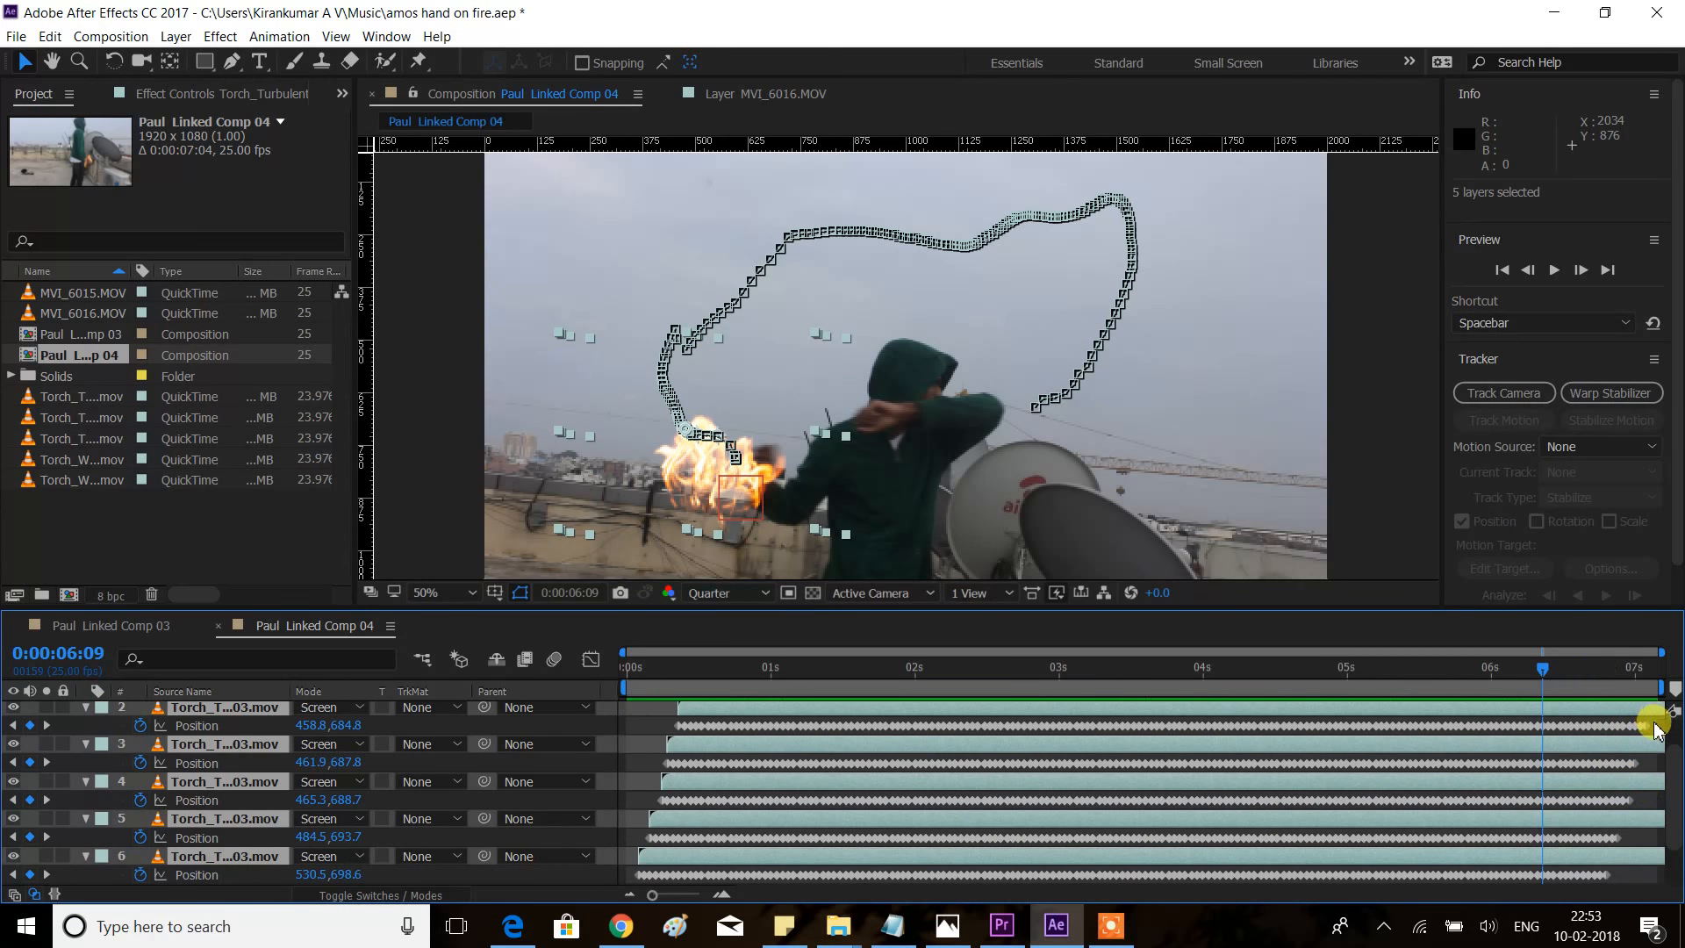
left_click_drag(1655, 715, 1593, 734)
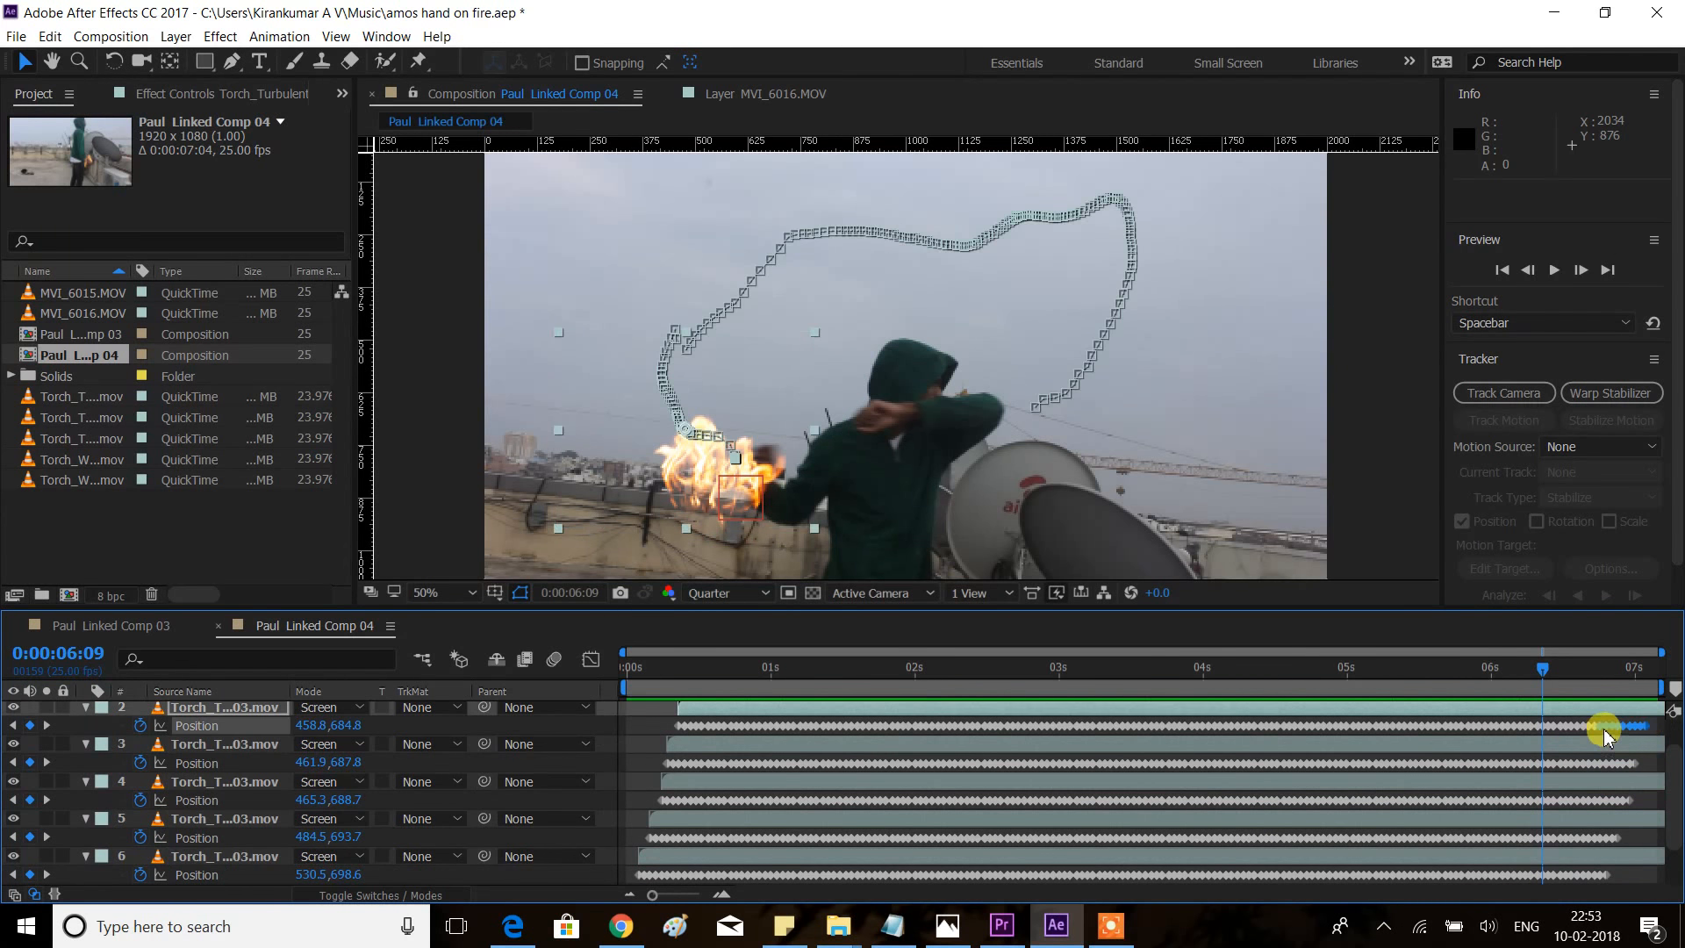
left_click(1654, 728)
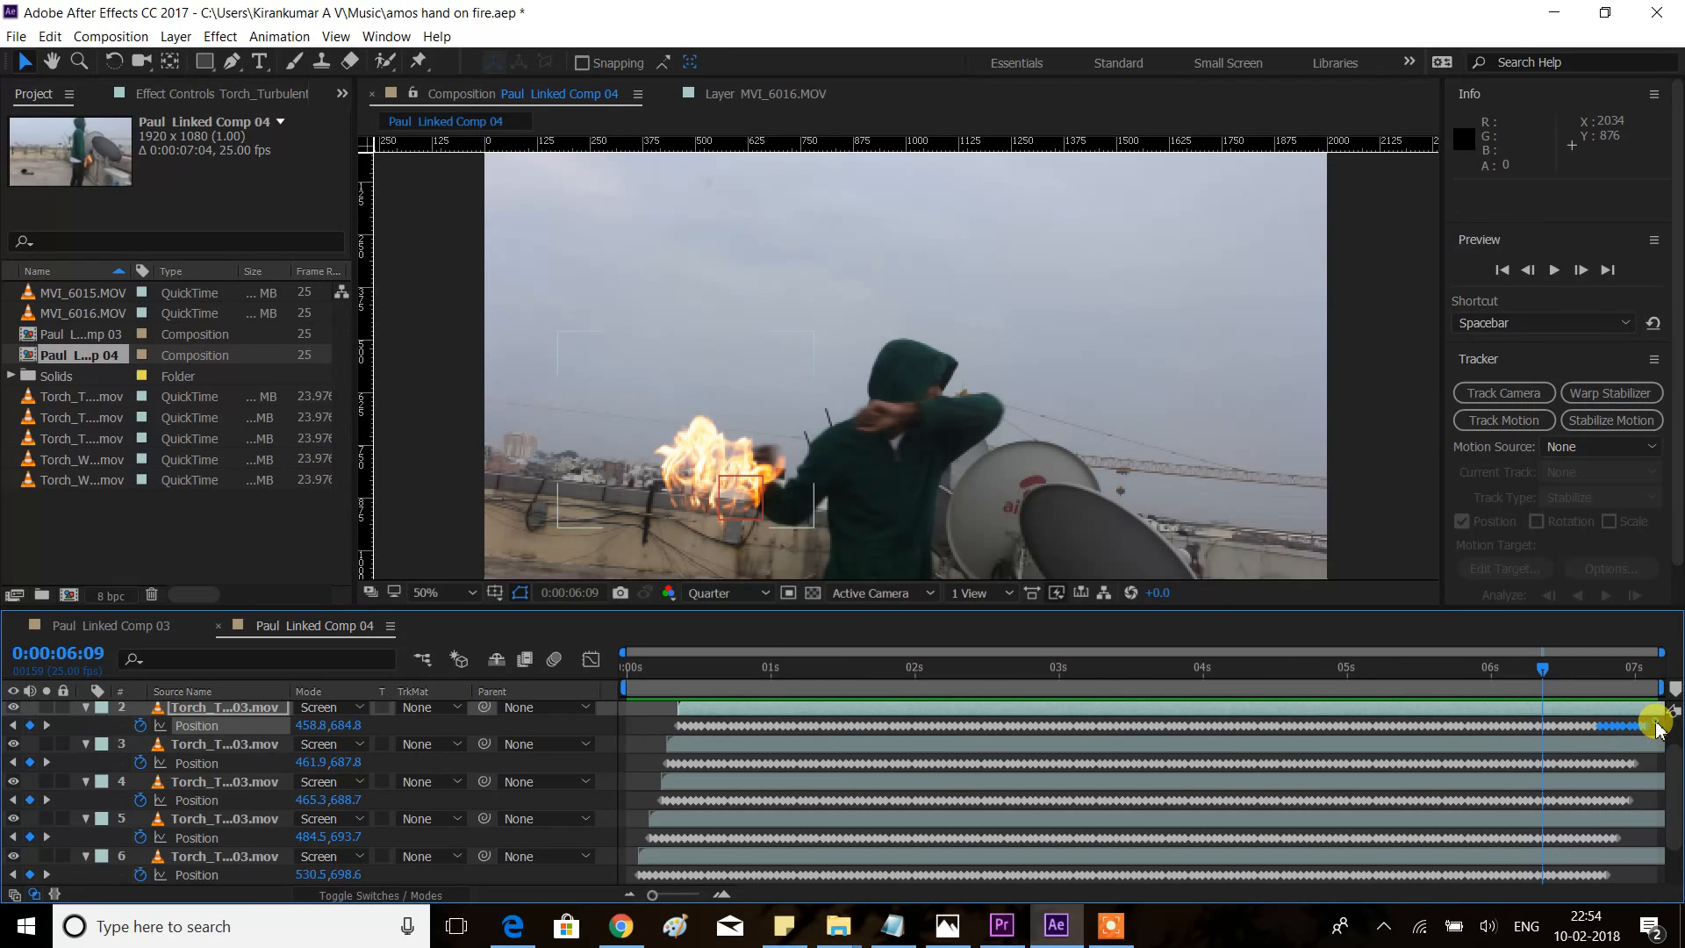
left_click_drag(1620, 728, 1547, 885)
left_click_drag(1676, 809, 1677, 853)
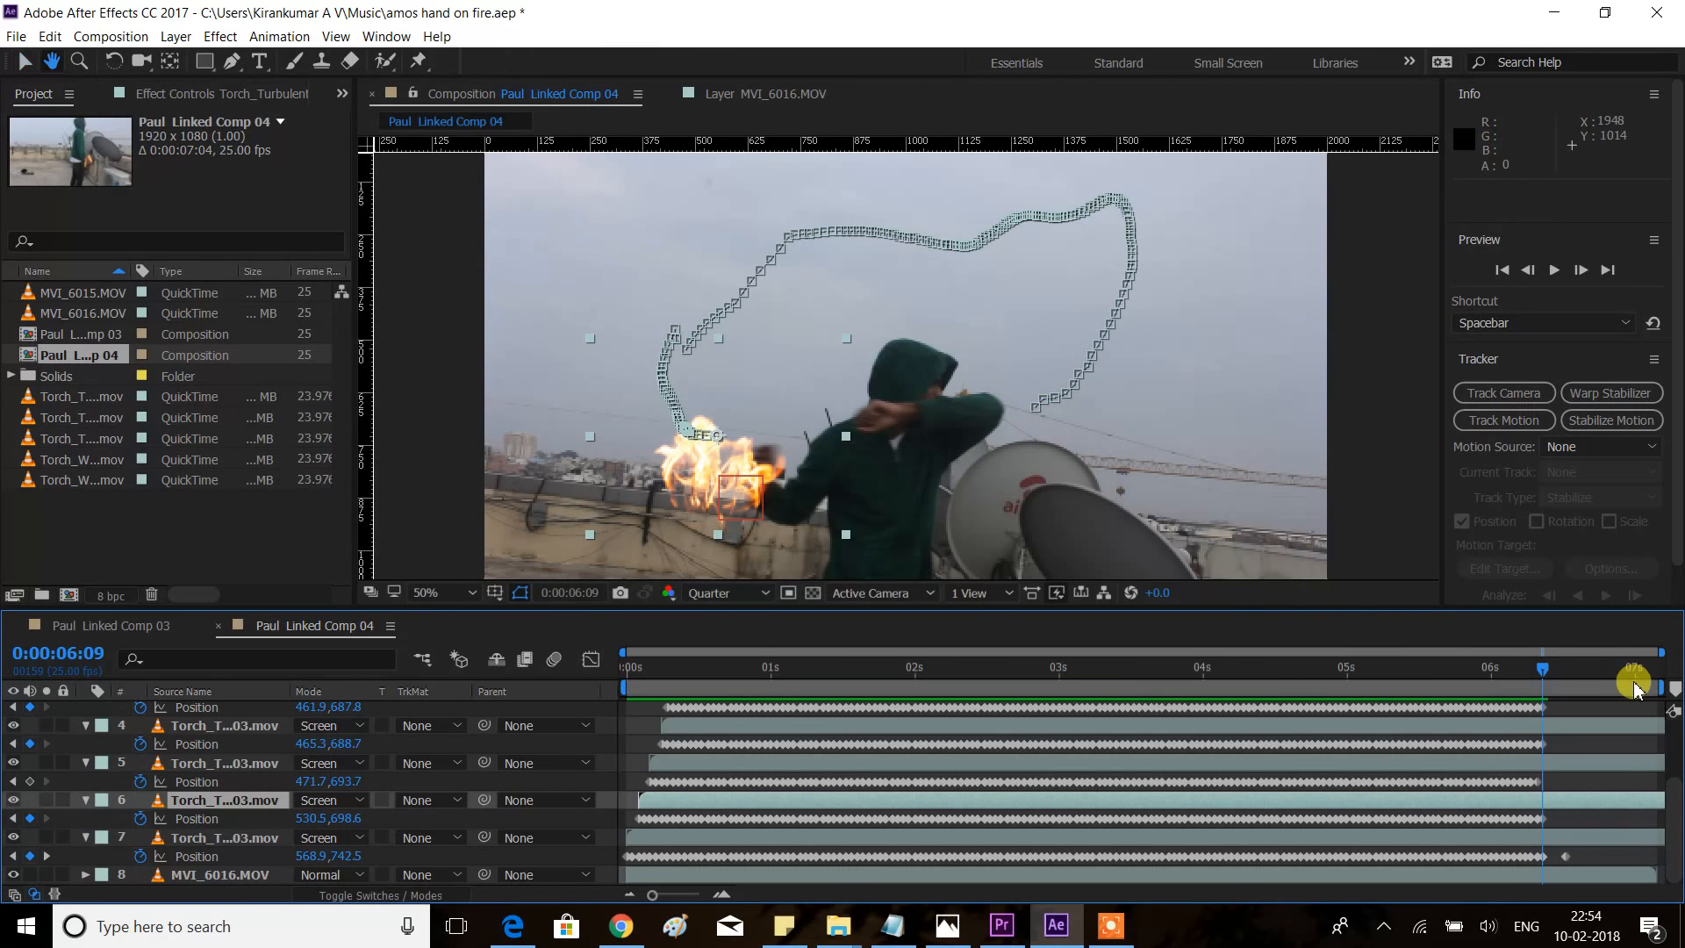
At 0:00:06:12, move the fire past the frame's right edge in layer 6 to Position 2044.5, 576.6 and layer 5 to 1997.7, 607.7.
key("space")
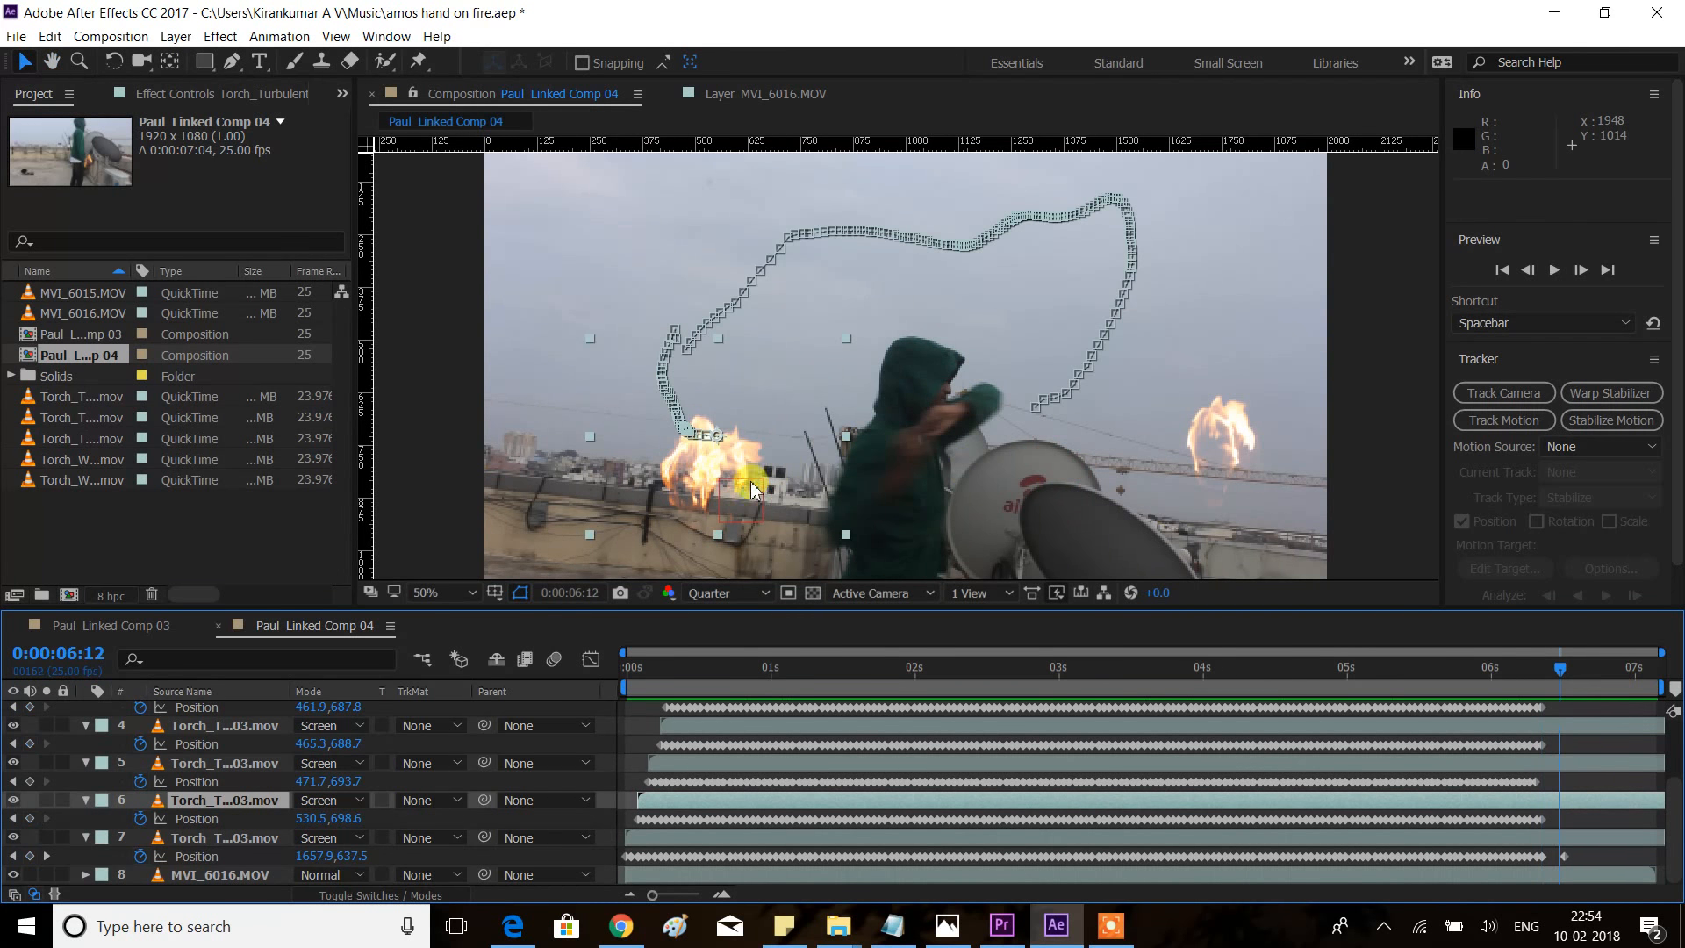
left_click_drag(773, 481, 1395, 417)
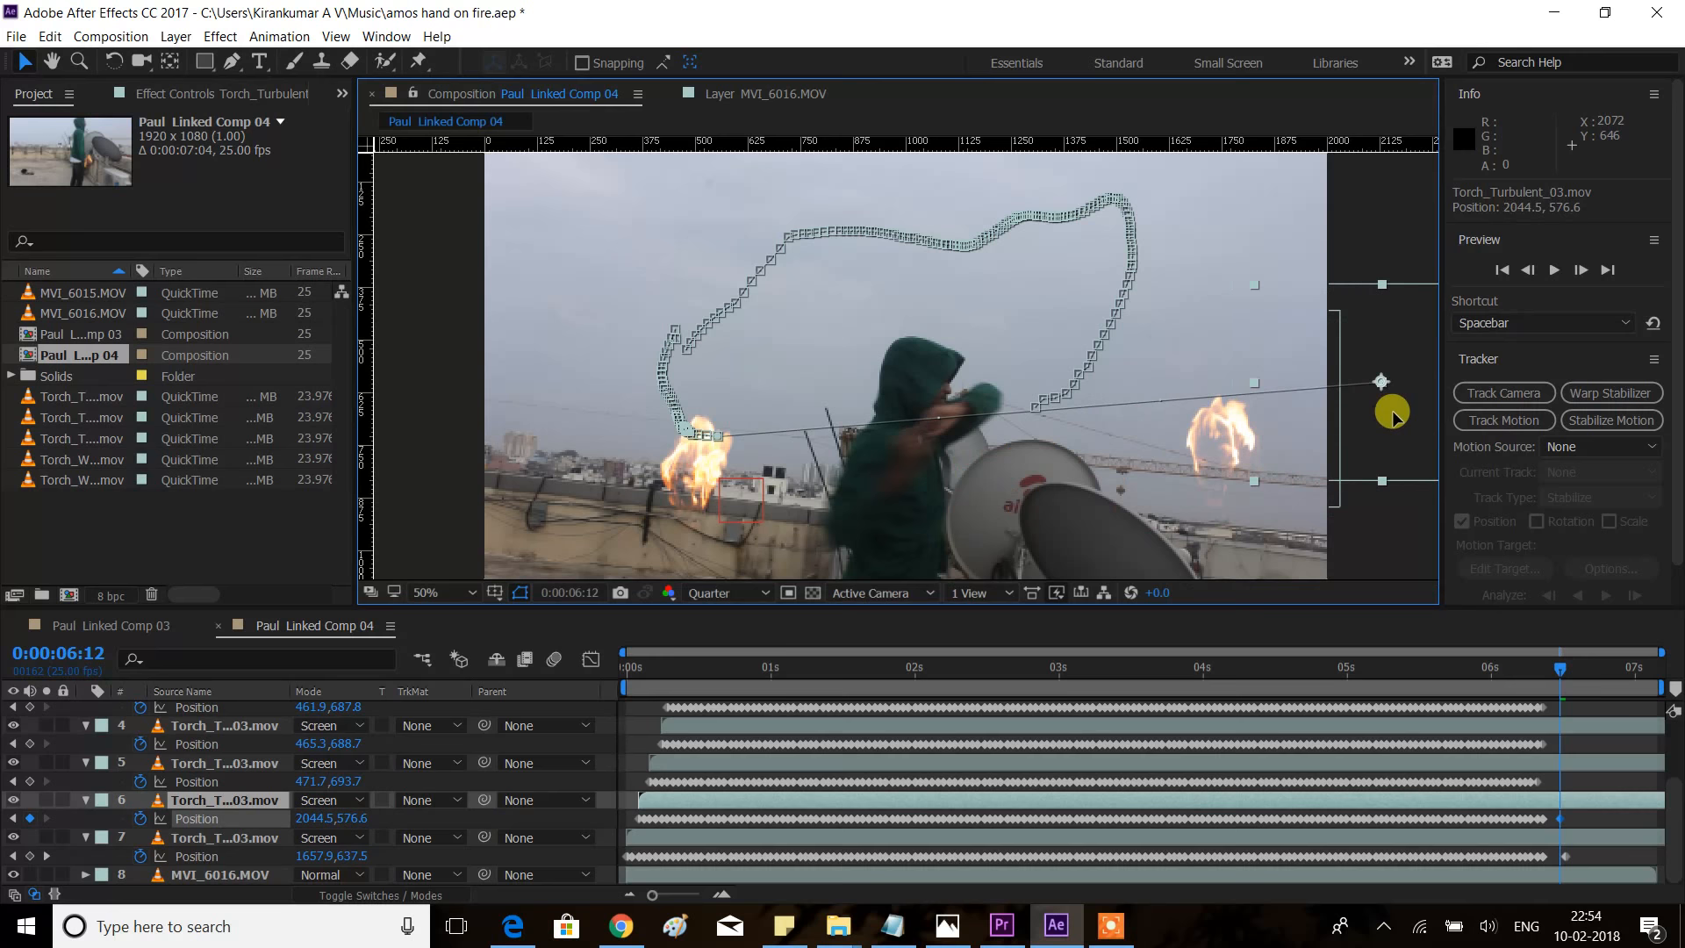
left_click(1579, 765)
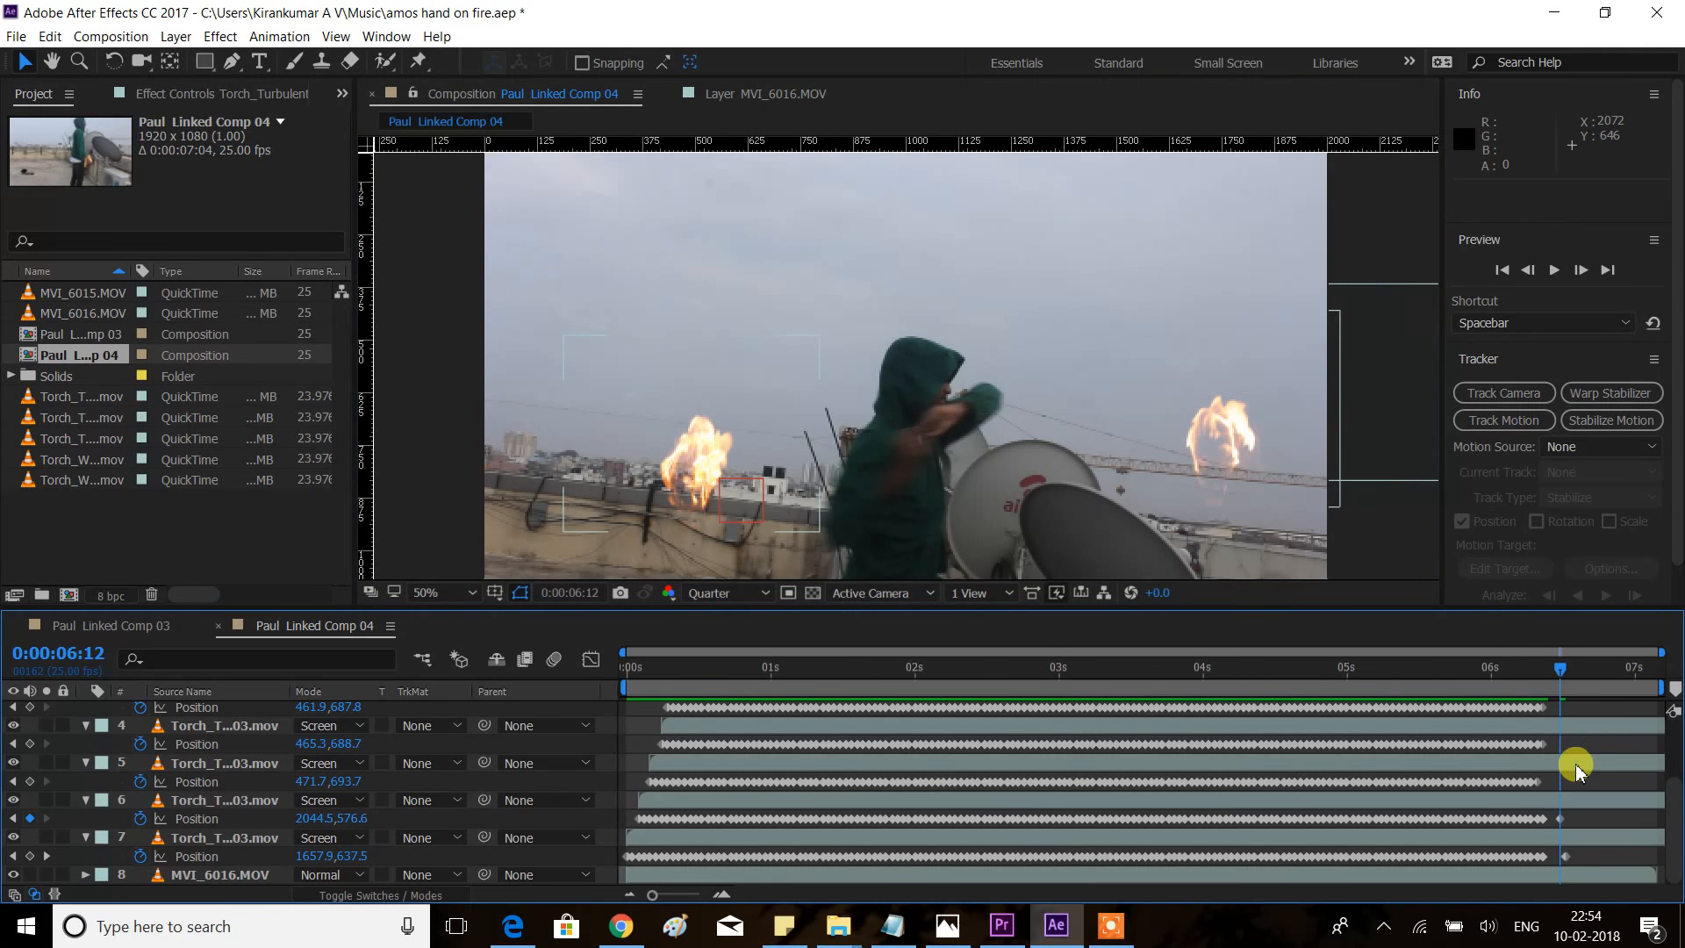
left_click(1545, 757)
left_click_drag(762, 460, 1396, 424)
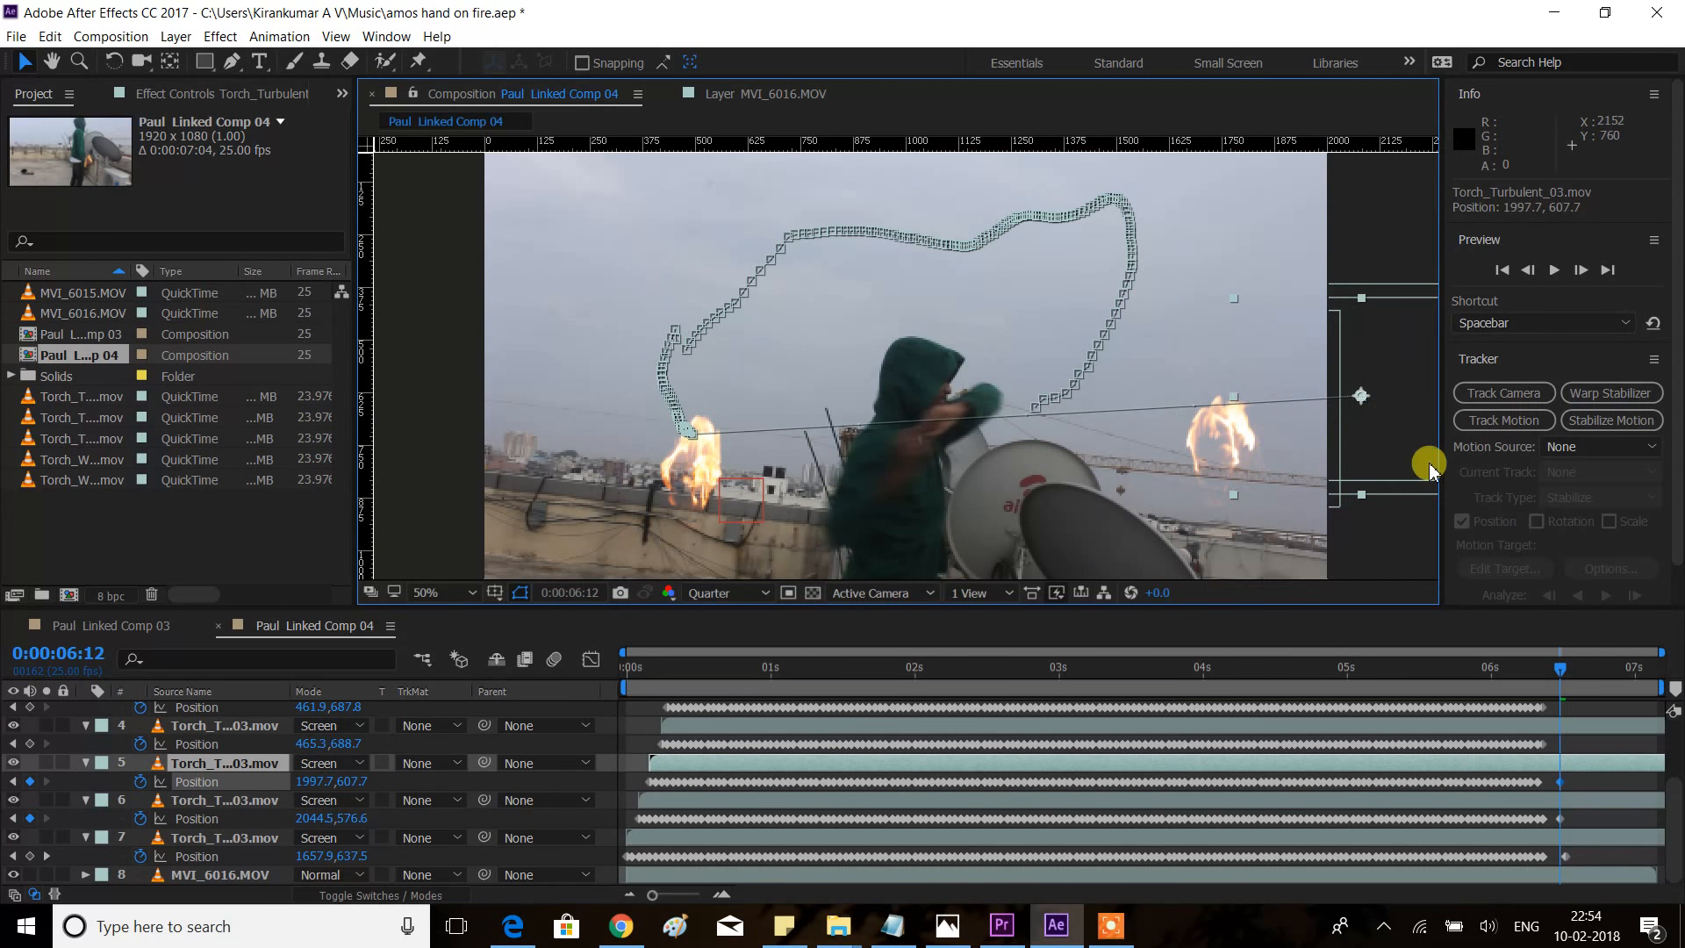
Move the layer 4 fire out of the frame to Position 2041.3, 524.7 and the layer 3 fire to 1993.9, 583.8, at 0:00:06:12.
left_click(1565, 726)
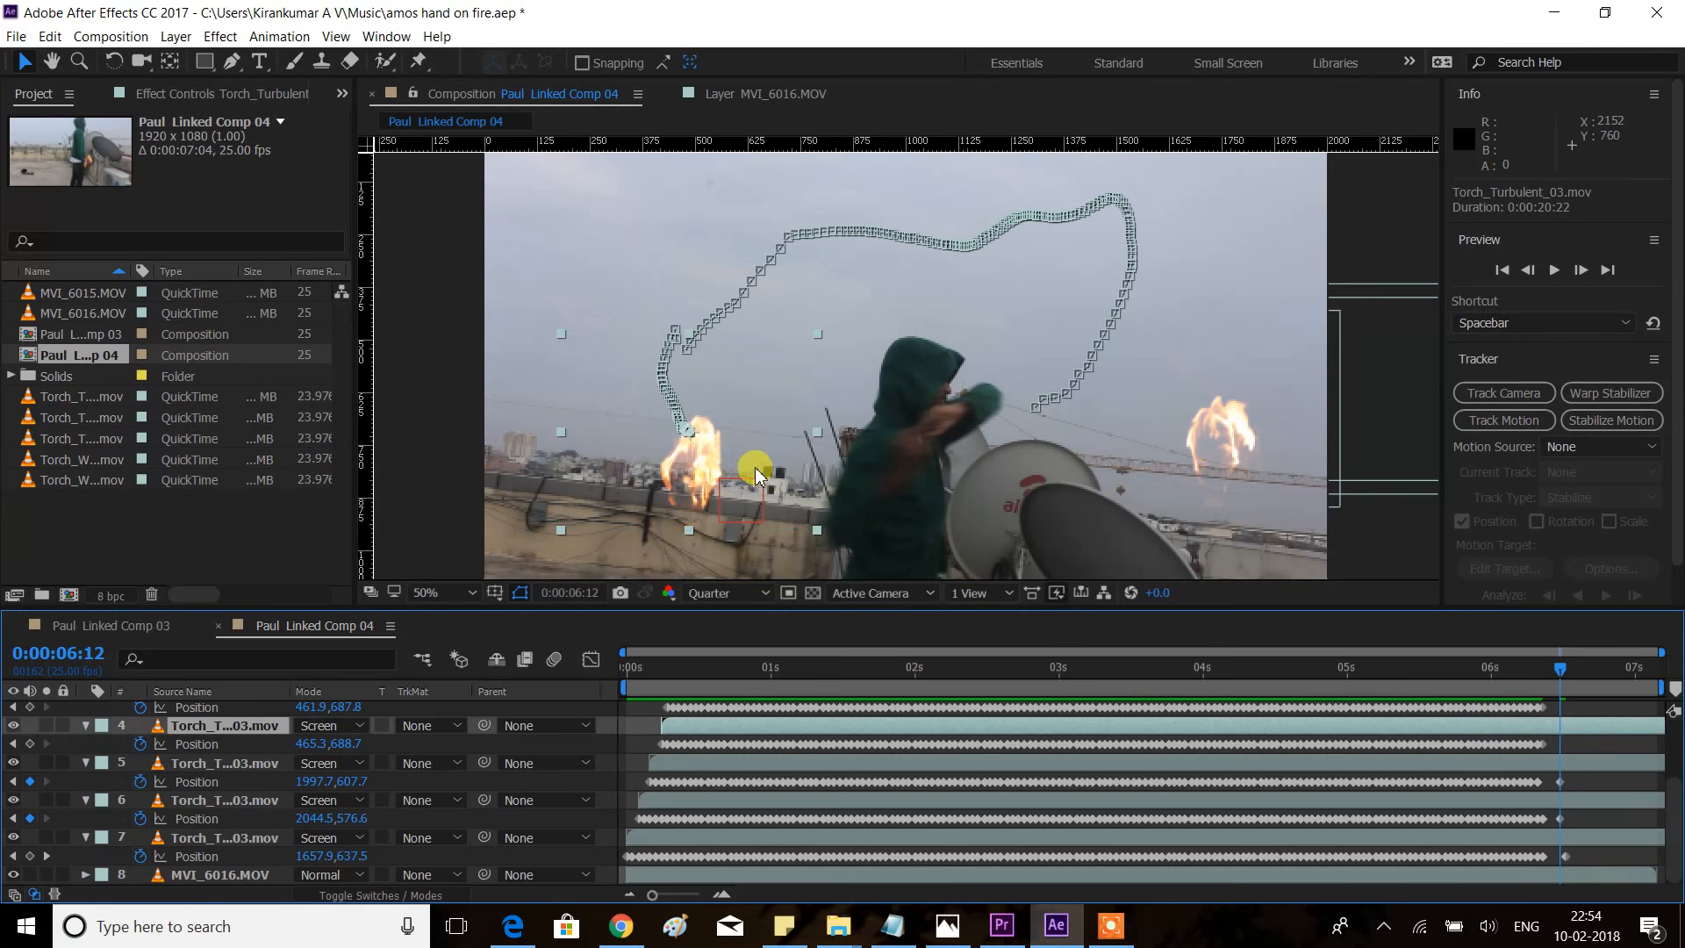
left_click_drag(711, 469, 1393, 387)
left_click(1600, 729)
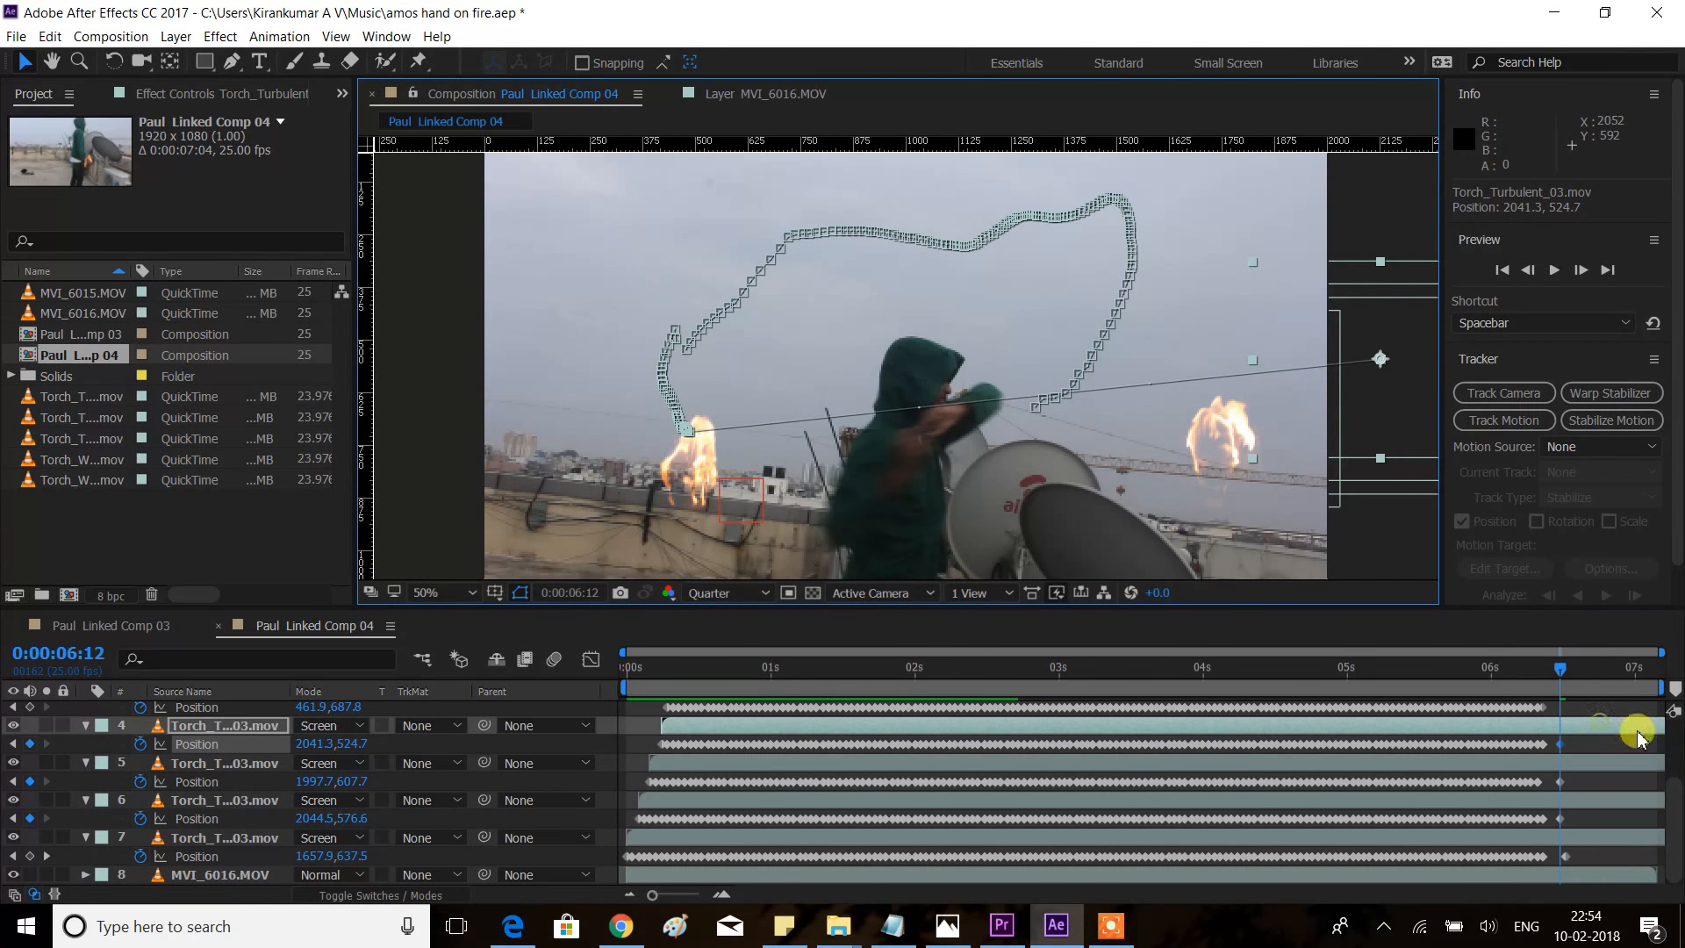
scroll(1675, 761, "up", 3)
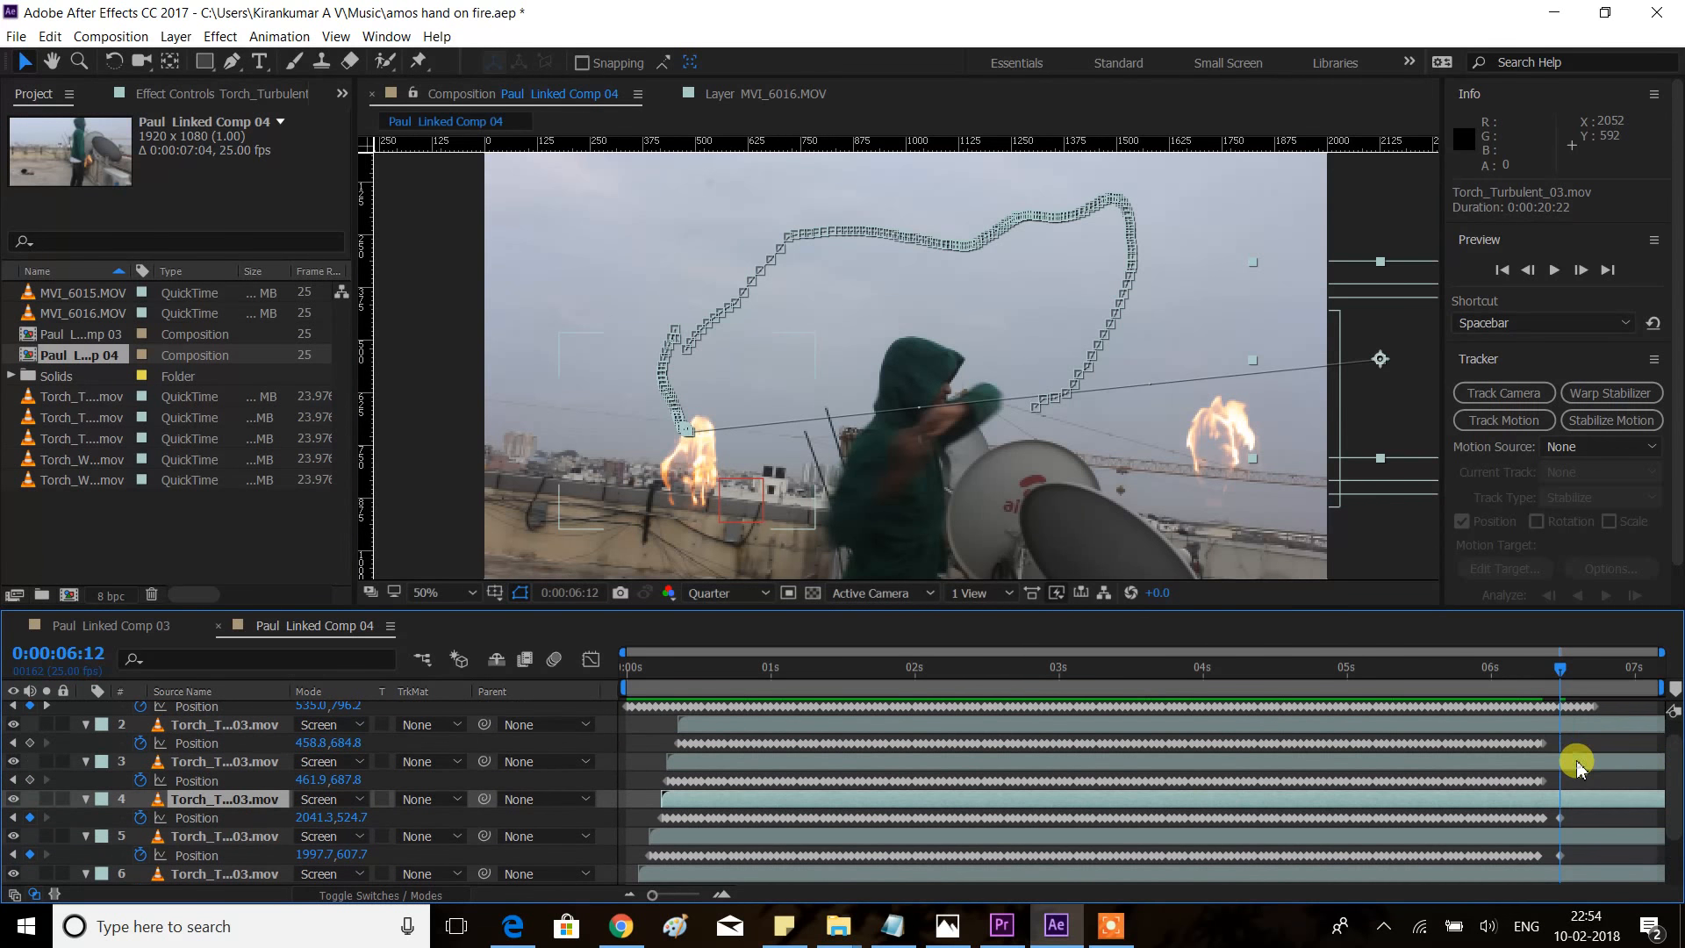
left_click(1576, 762)
left_click_drag(692, 477, 1373, 402)
left_click(1391, 543)
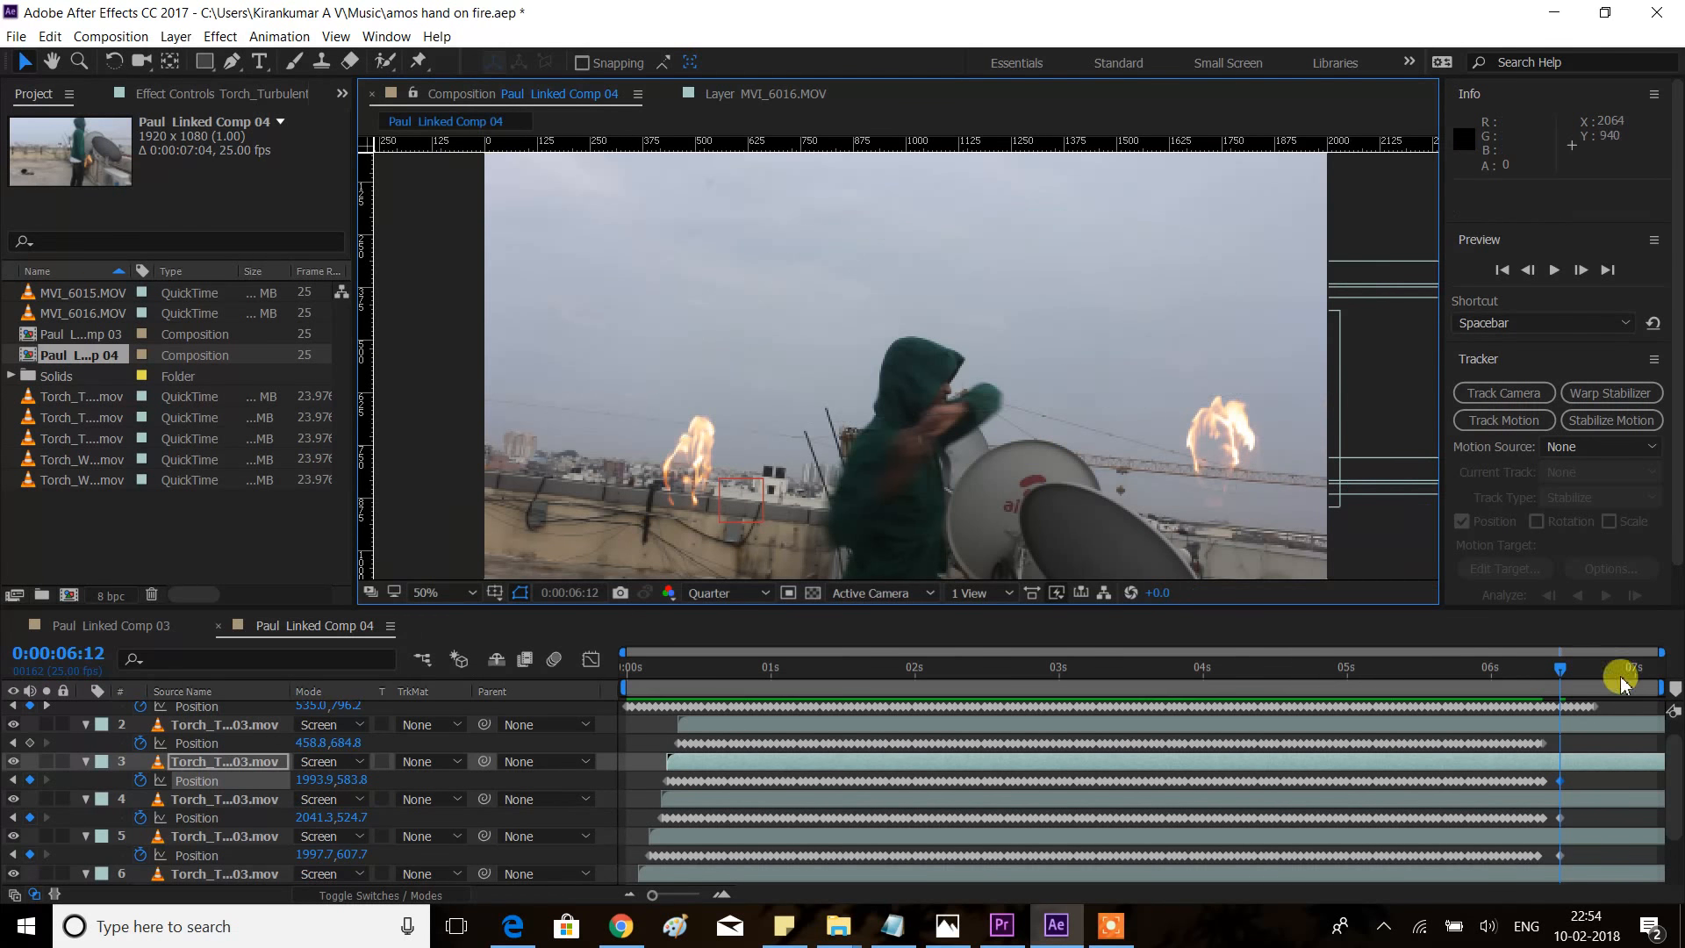
Move the layer 2 fire past the frame's right edge at 0:00:06:12, to Position 2004.8, 524.8.
left_click(1674, 748)
scroll(1636, 729, "up", 1)
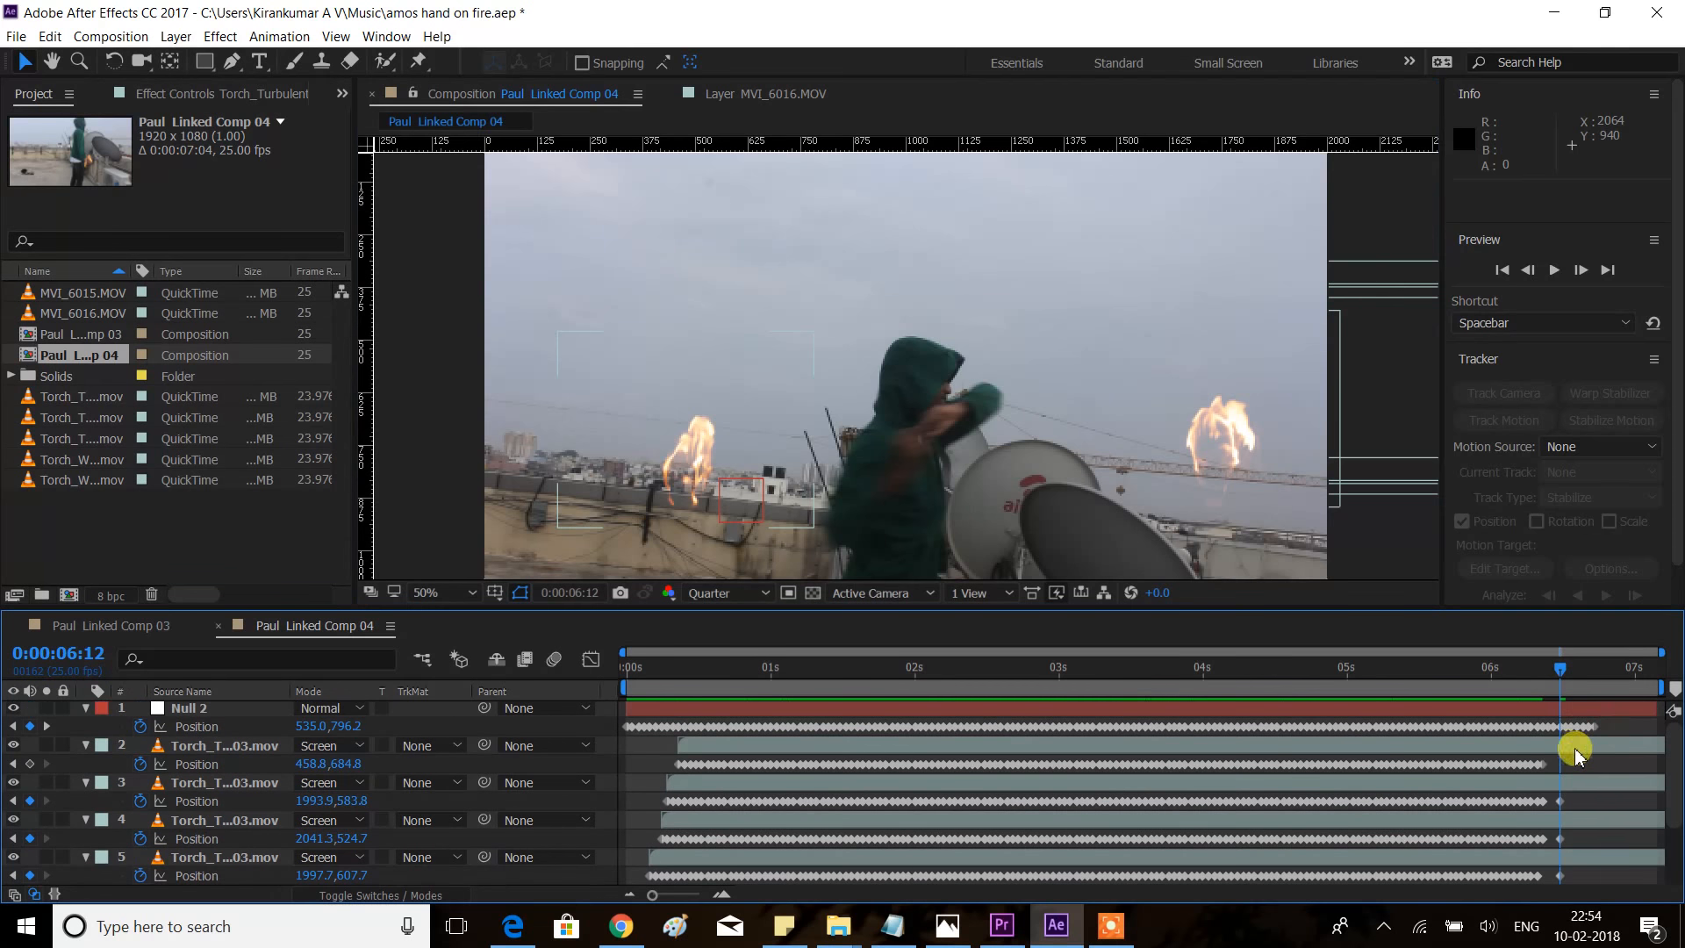
left_click(1579, 745)
left_click_drag(721, 474, 1479, 354)
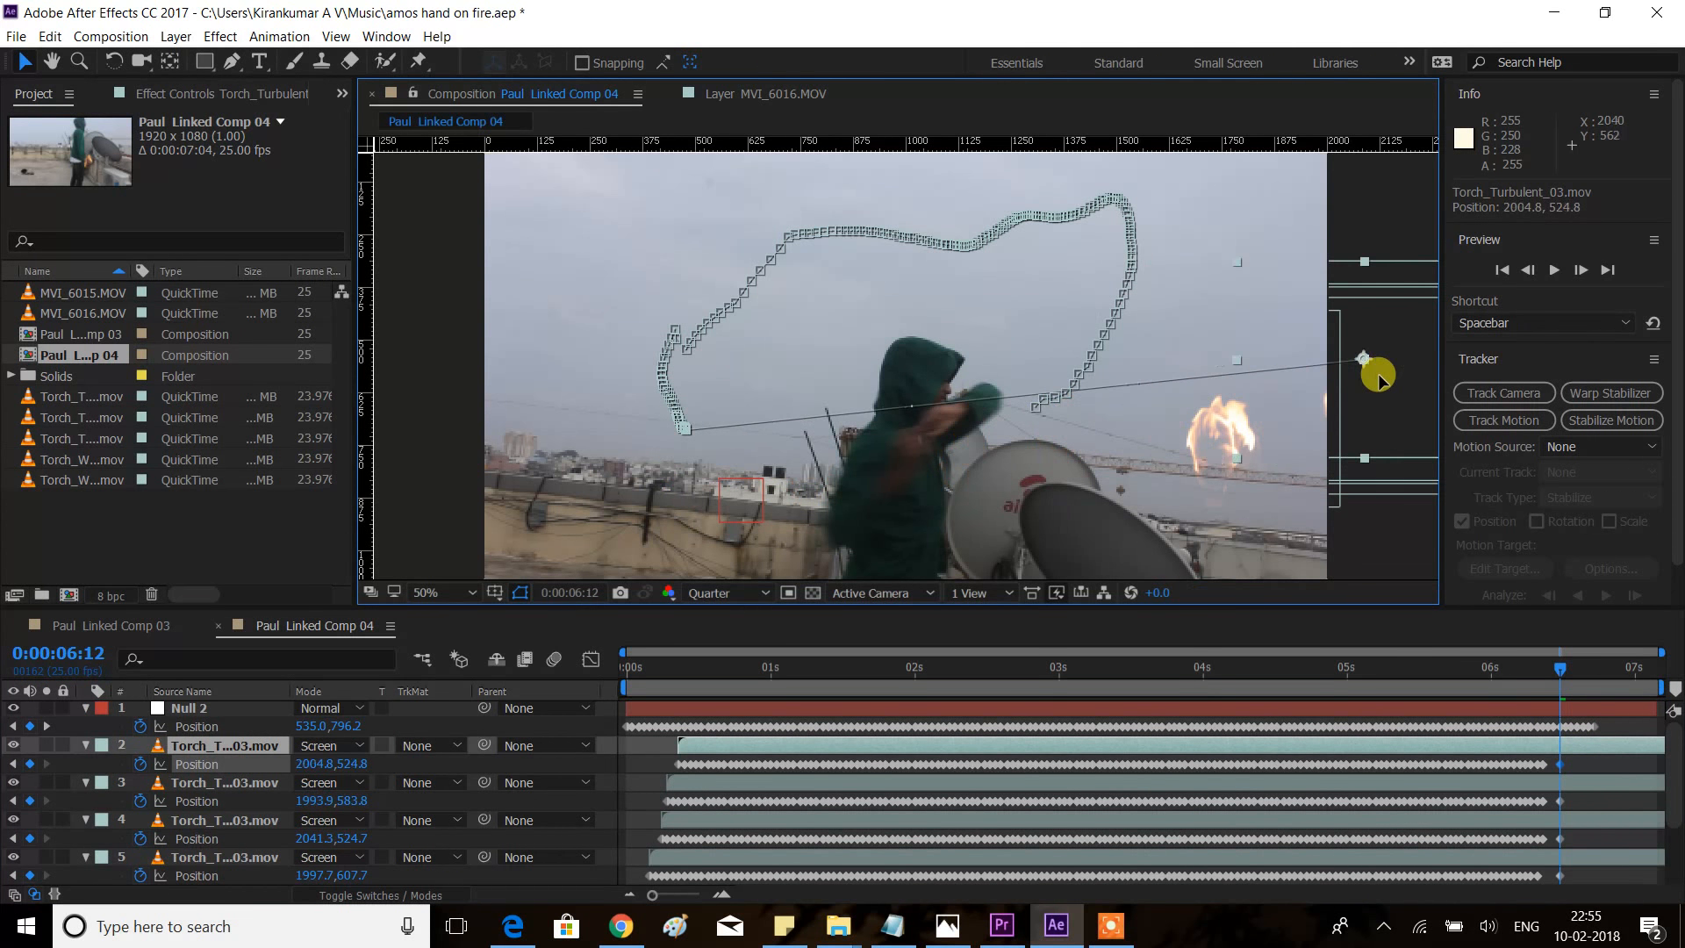
left_click(1599, 769)
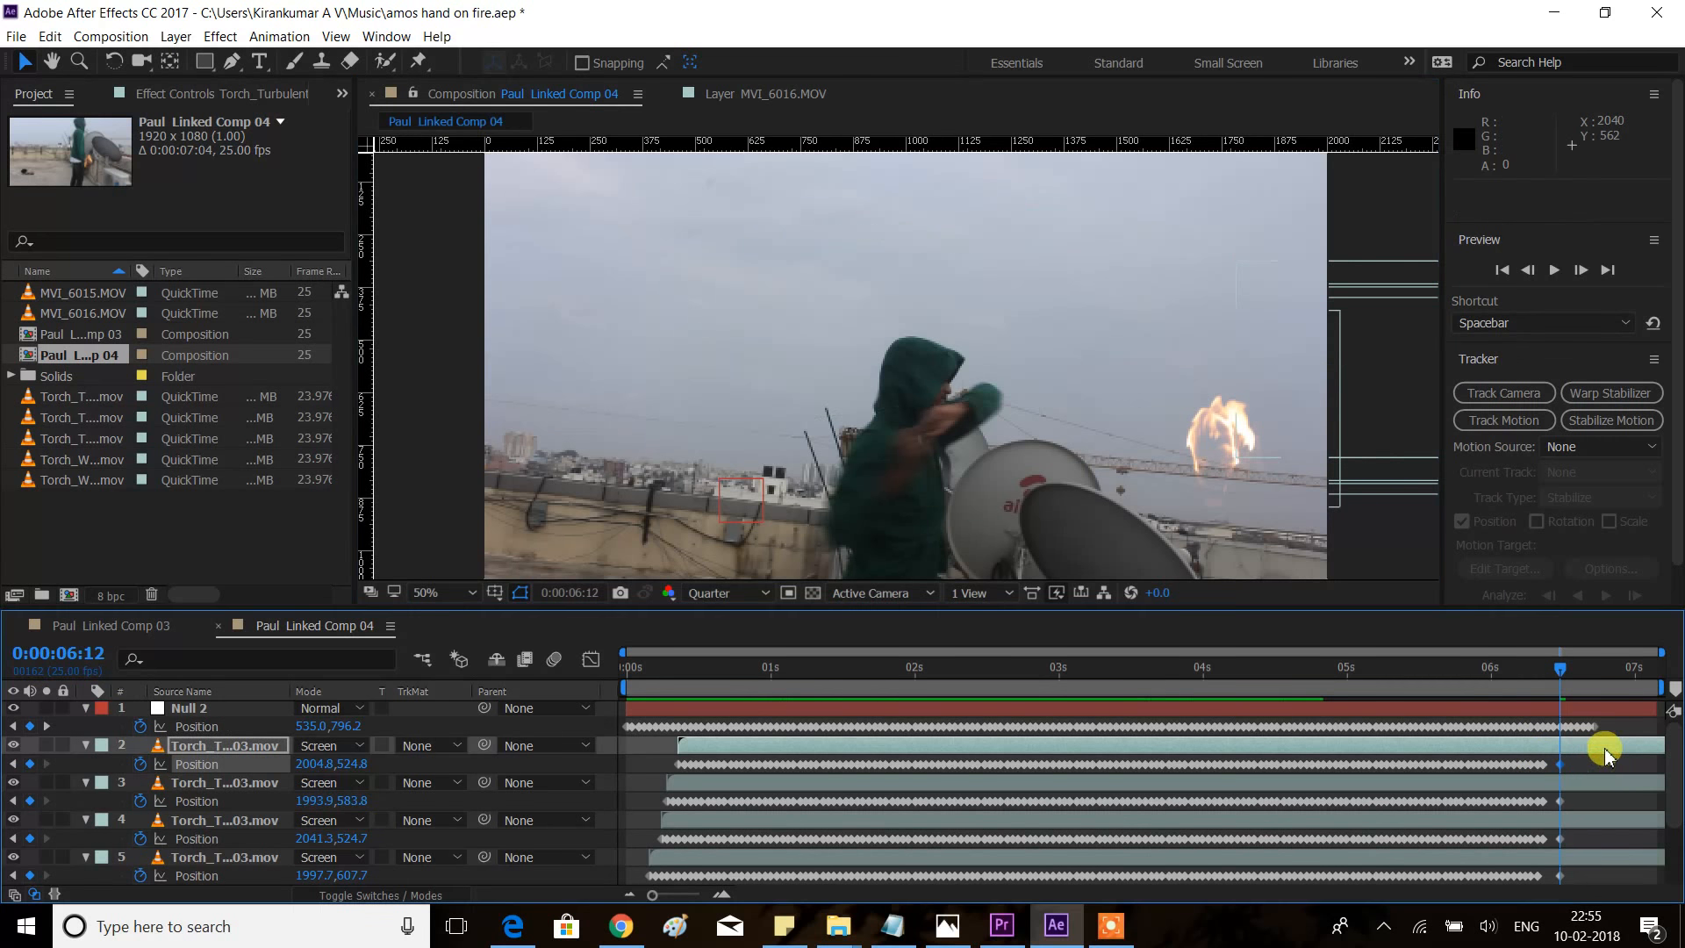
Stagger the last Position keyframes of layers 4 to 7 progressively later, with layer 4's at 0:00:06:16 and layer 7's at 0:00:07:02.
left_click_drag(1676, 794, 1678, 831)
mouse_move(1560, 676)
left_mouse_down()
mouse_move(1534, 678)
mouse_move(1604, 676)
left_mouse_up()
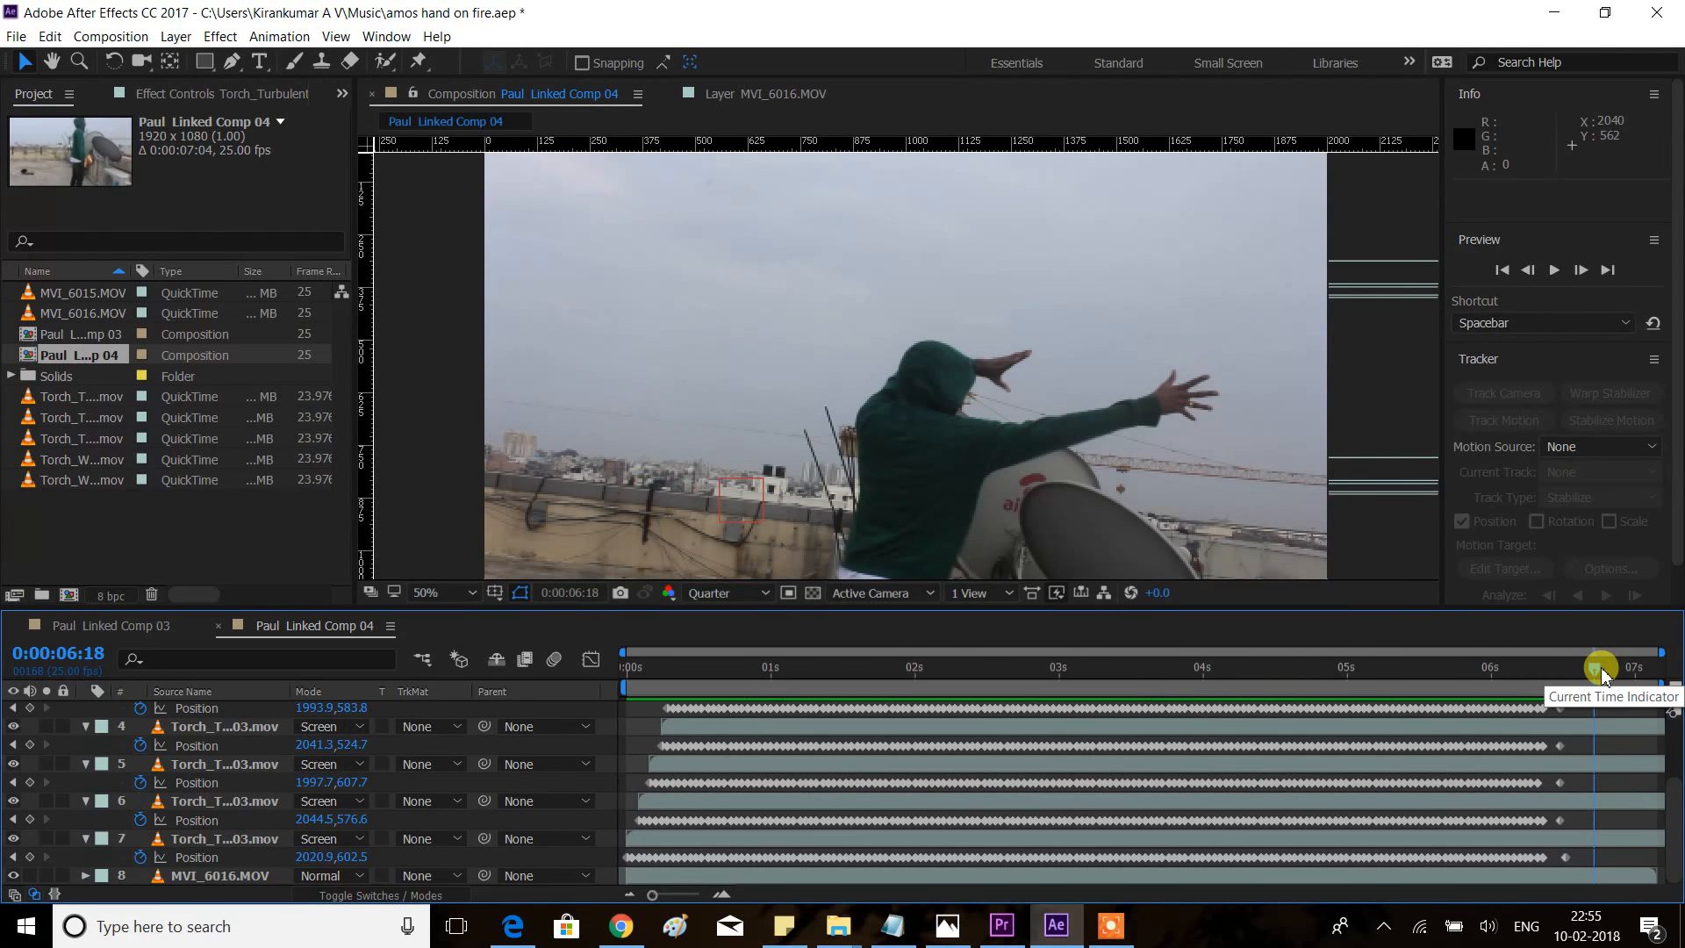
left_click_drag(1566, 856, 1648, 859)
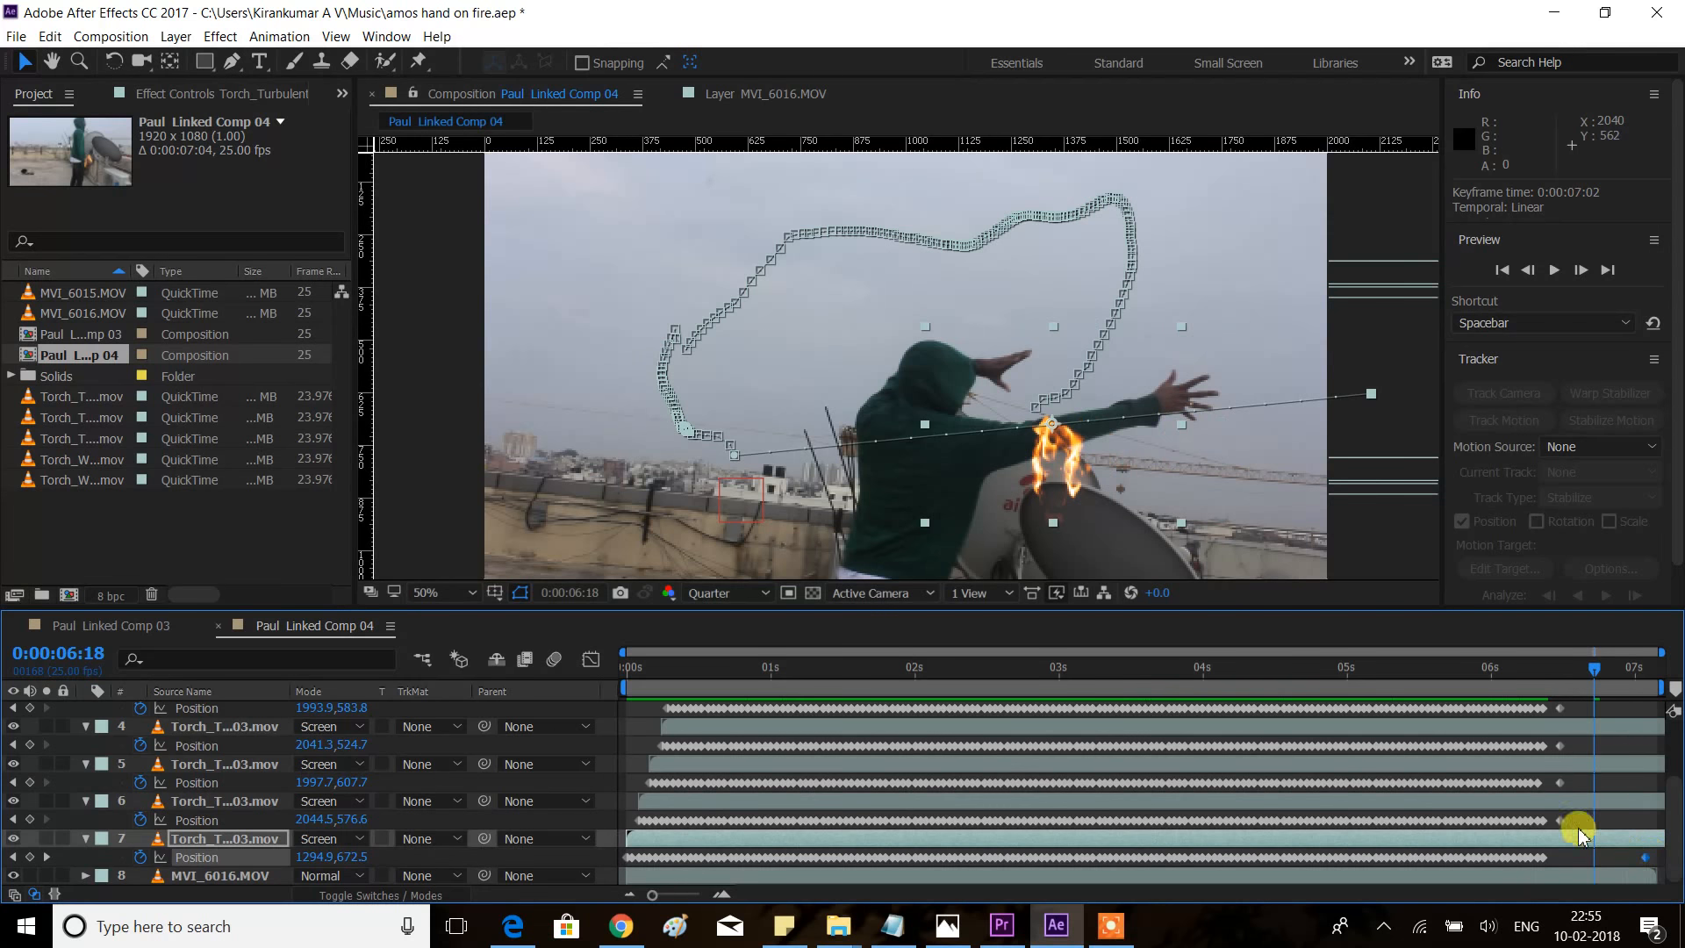
left_click_drag(1552, 821, 1582, 751)
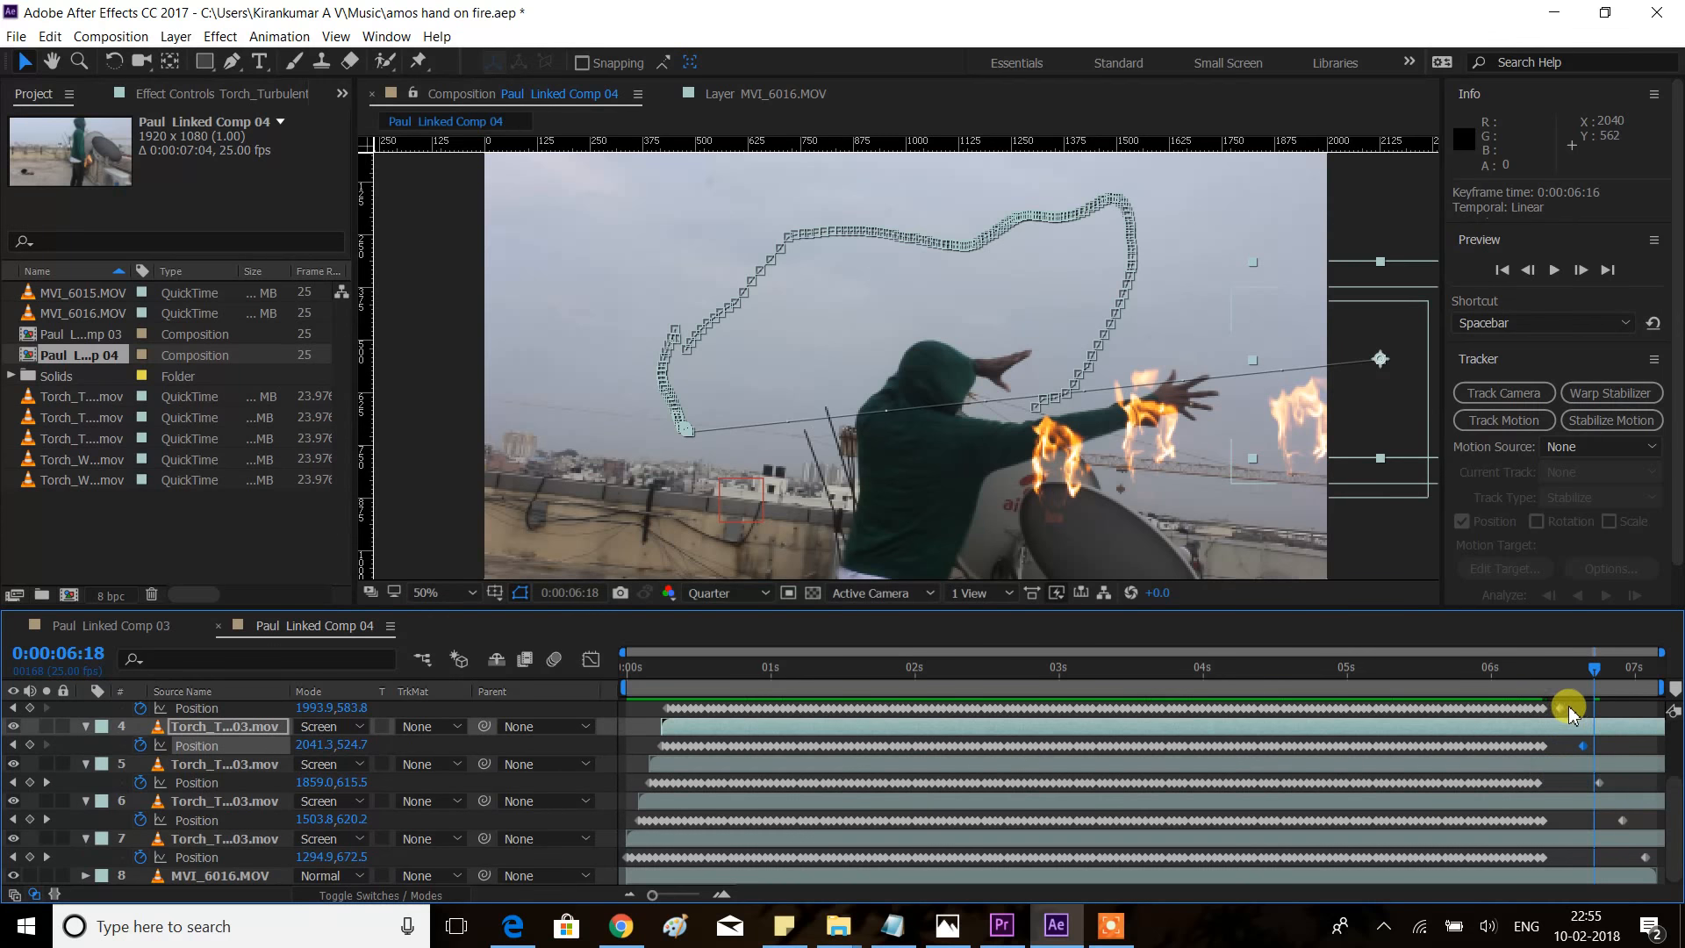
left_click(1574, 713)
Replay the composition from its start several times, examining how the staggered fires leave the hand during the throw.
left_click_drag(1513, 671, 1463, 671)
key("space")
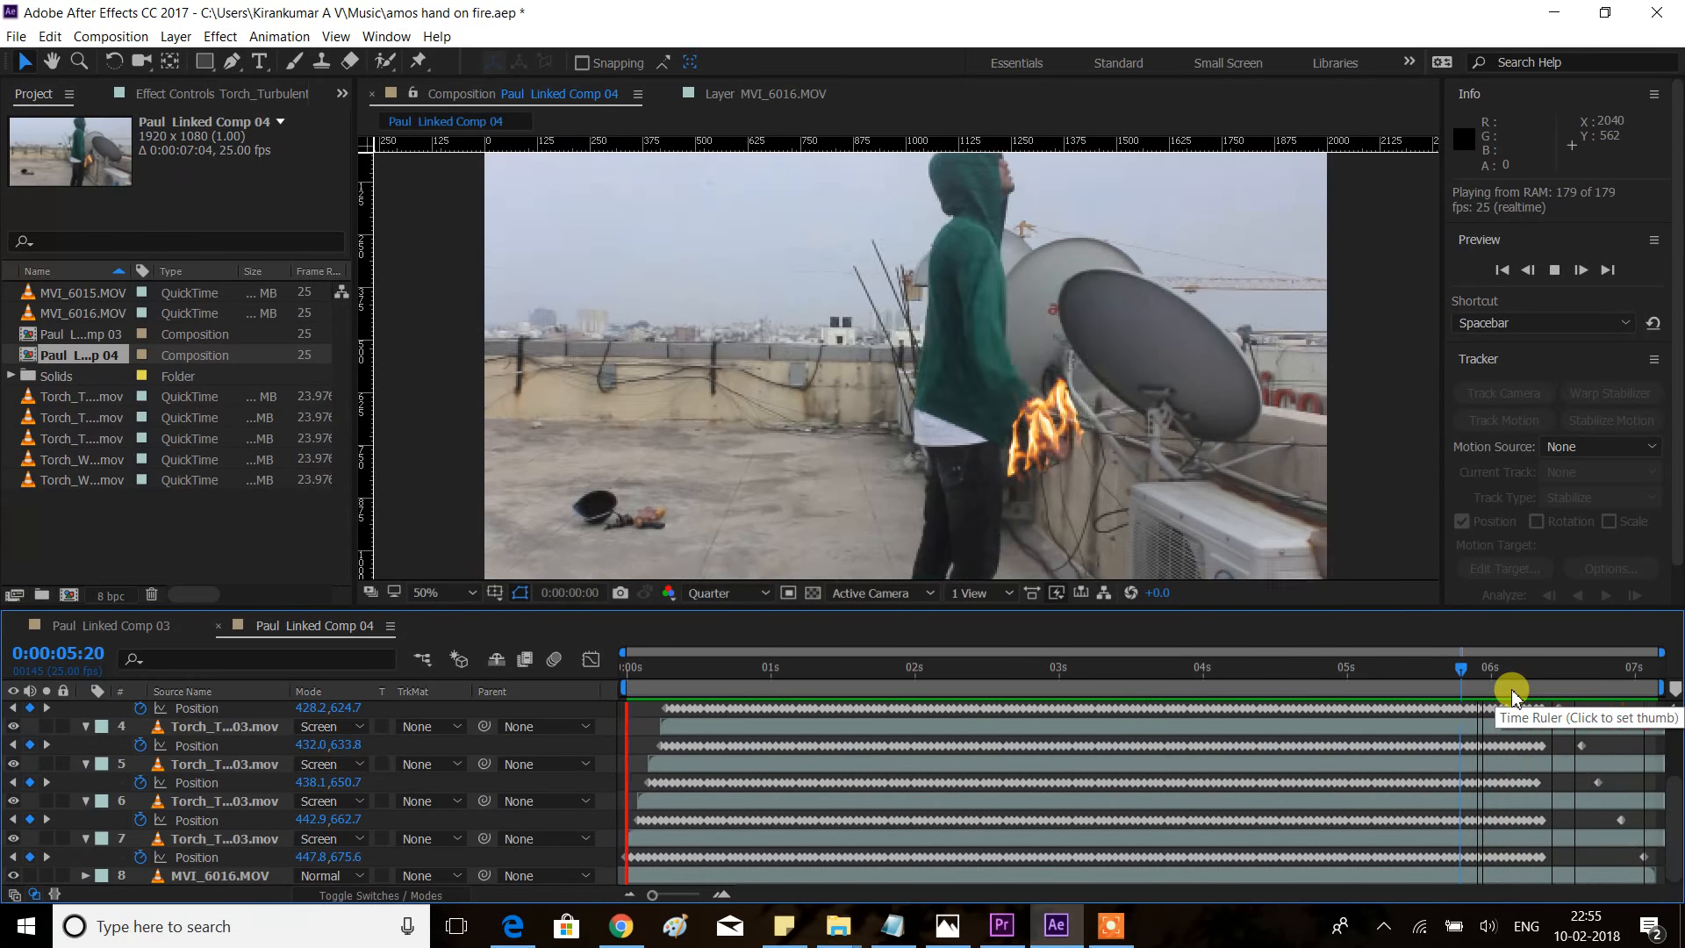
scroll(1348, 467, "down", 3)
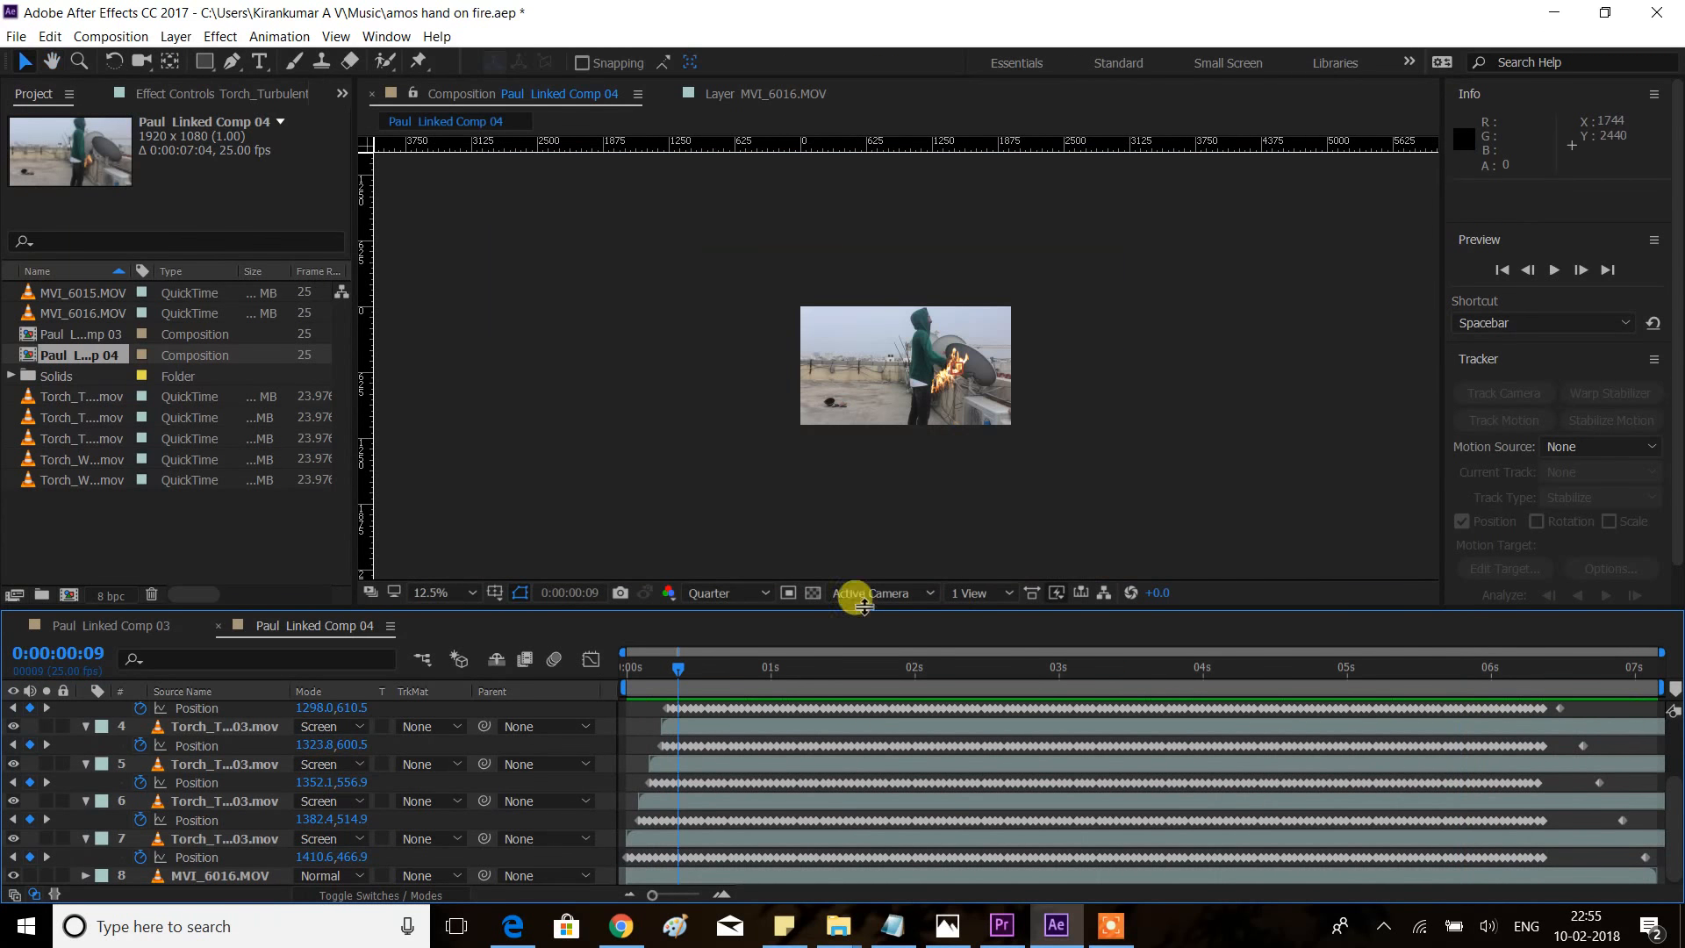
scroll(921, 436, "up", 3)
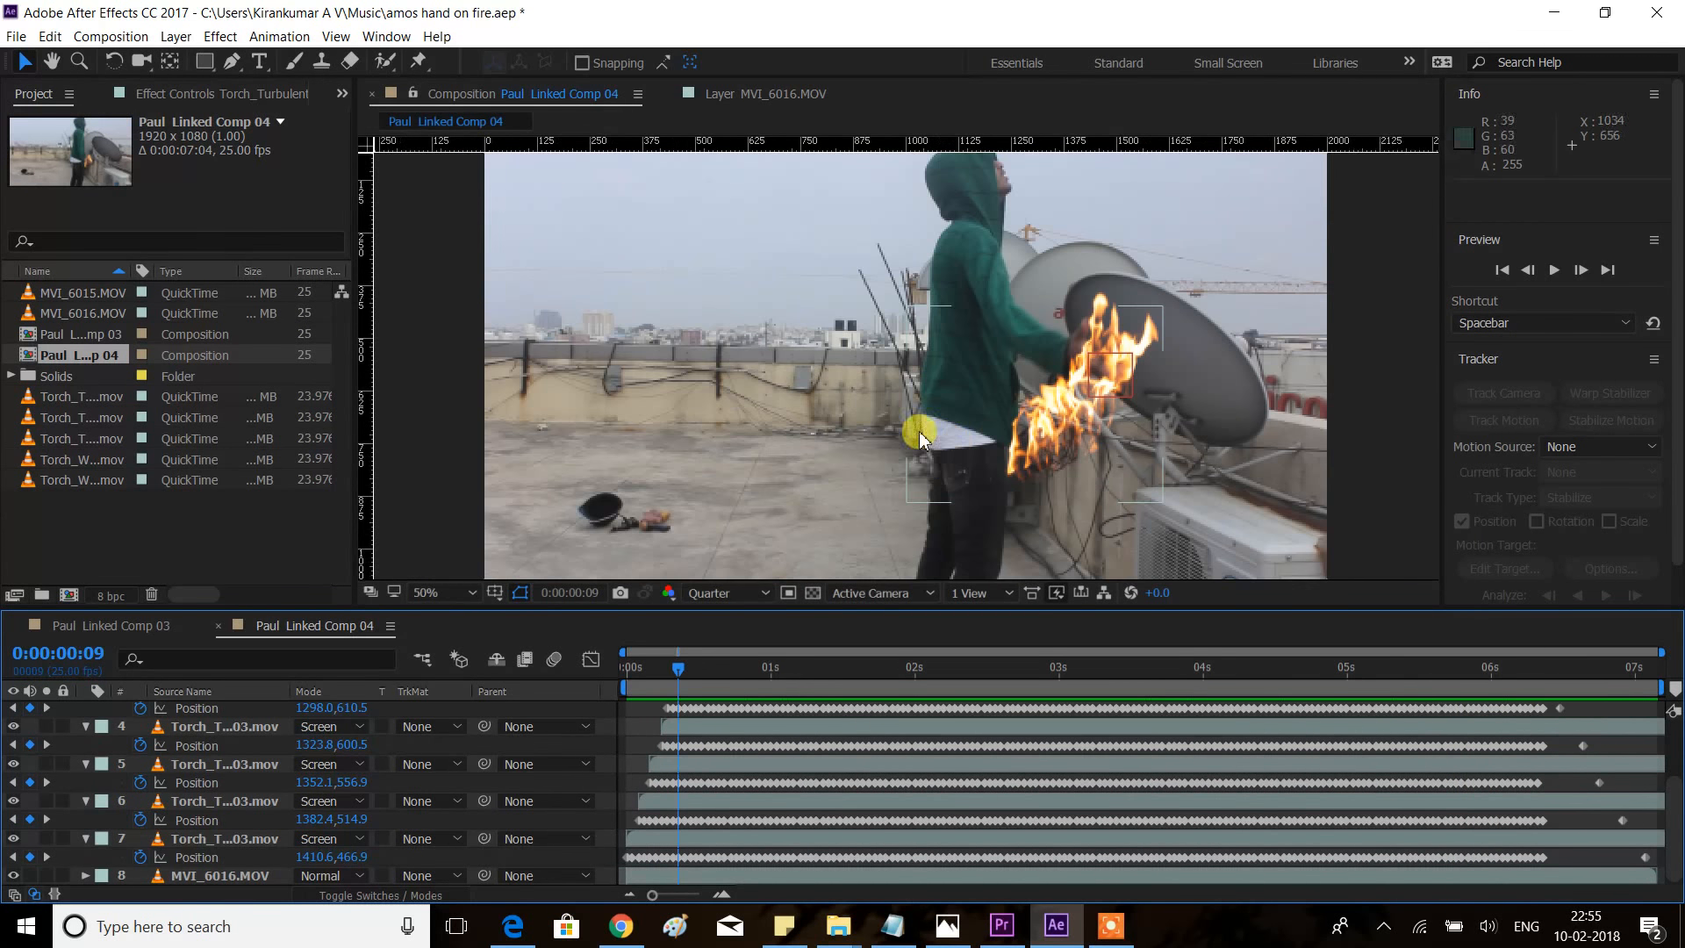
left_click(624, 667)
key("space")
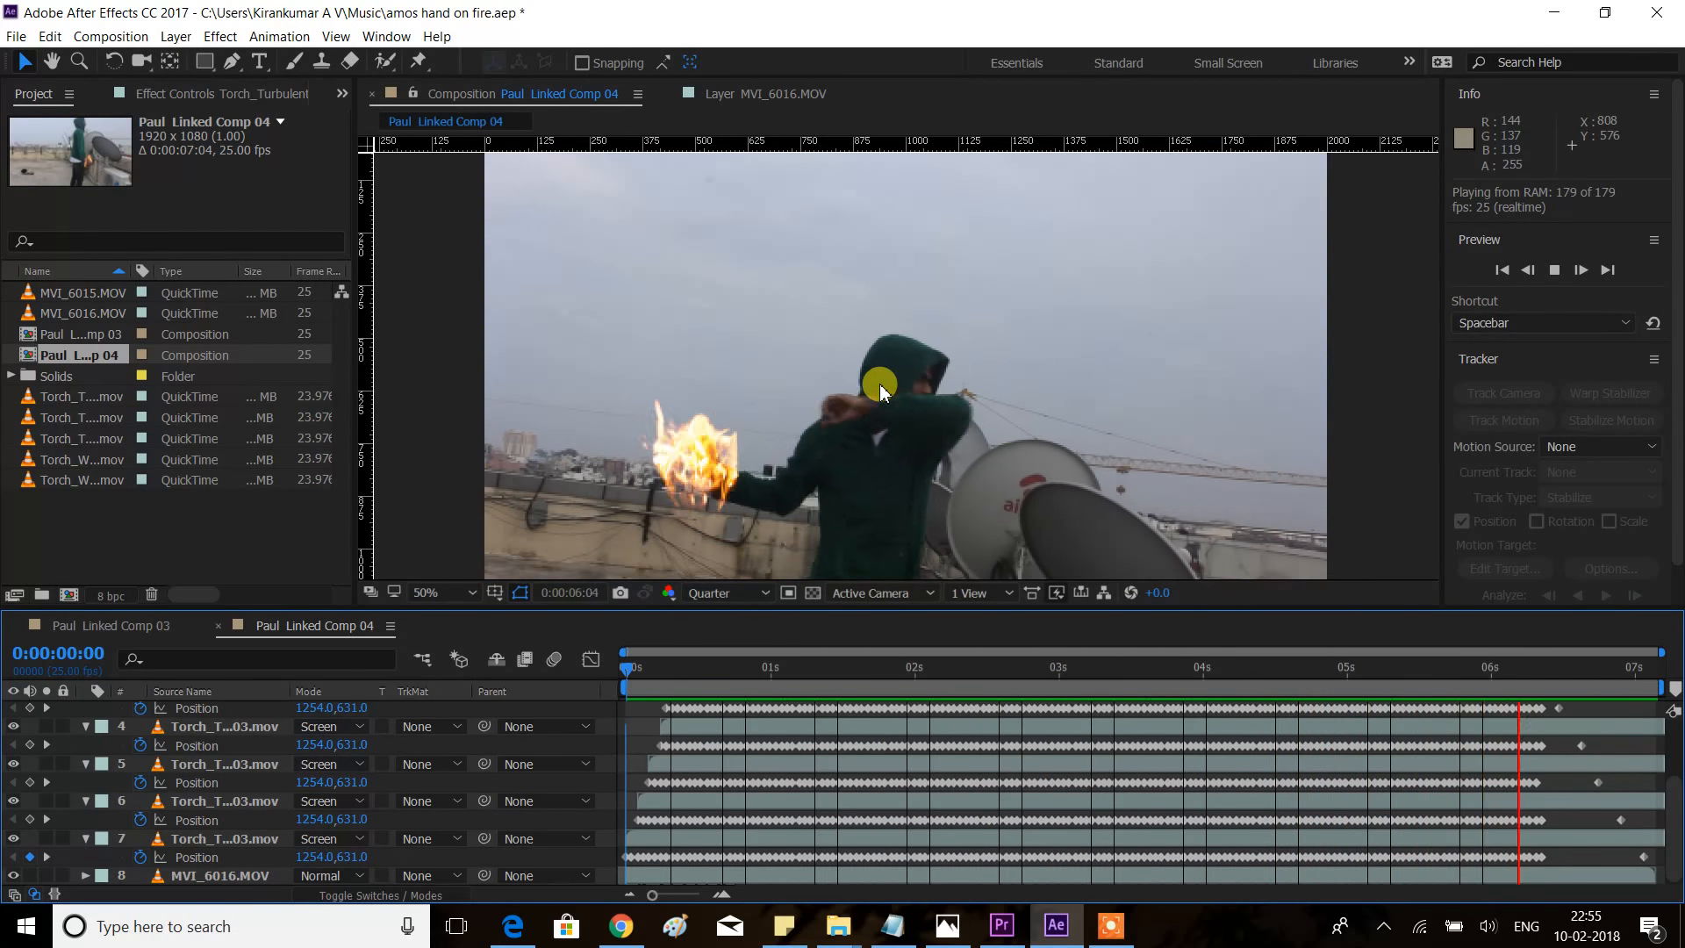
key("space")
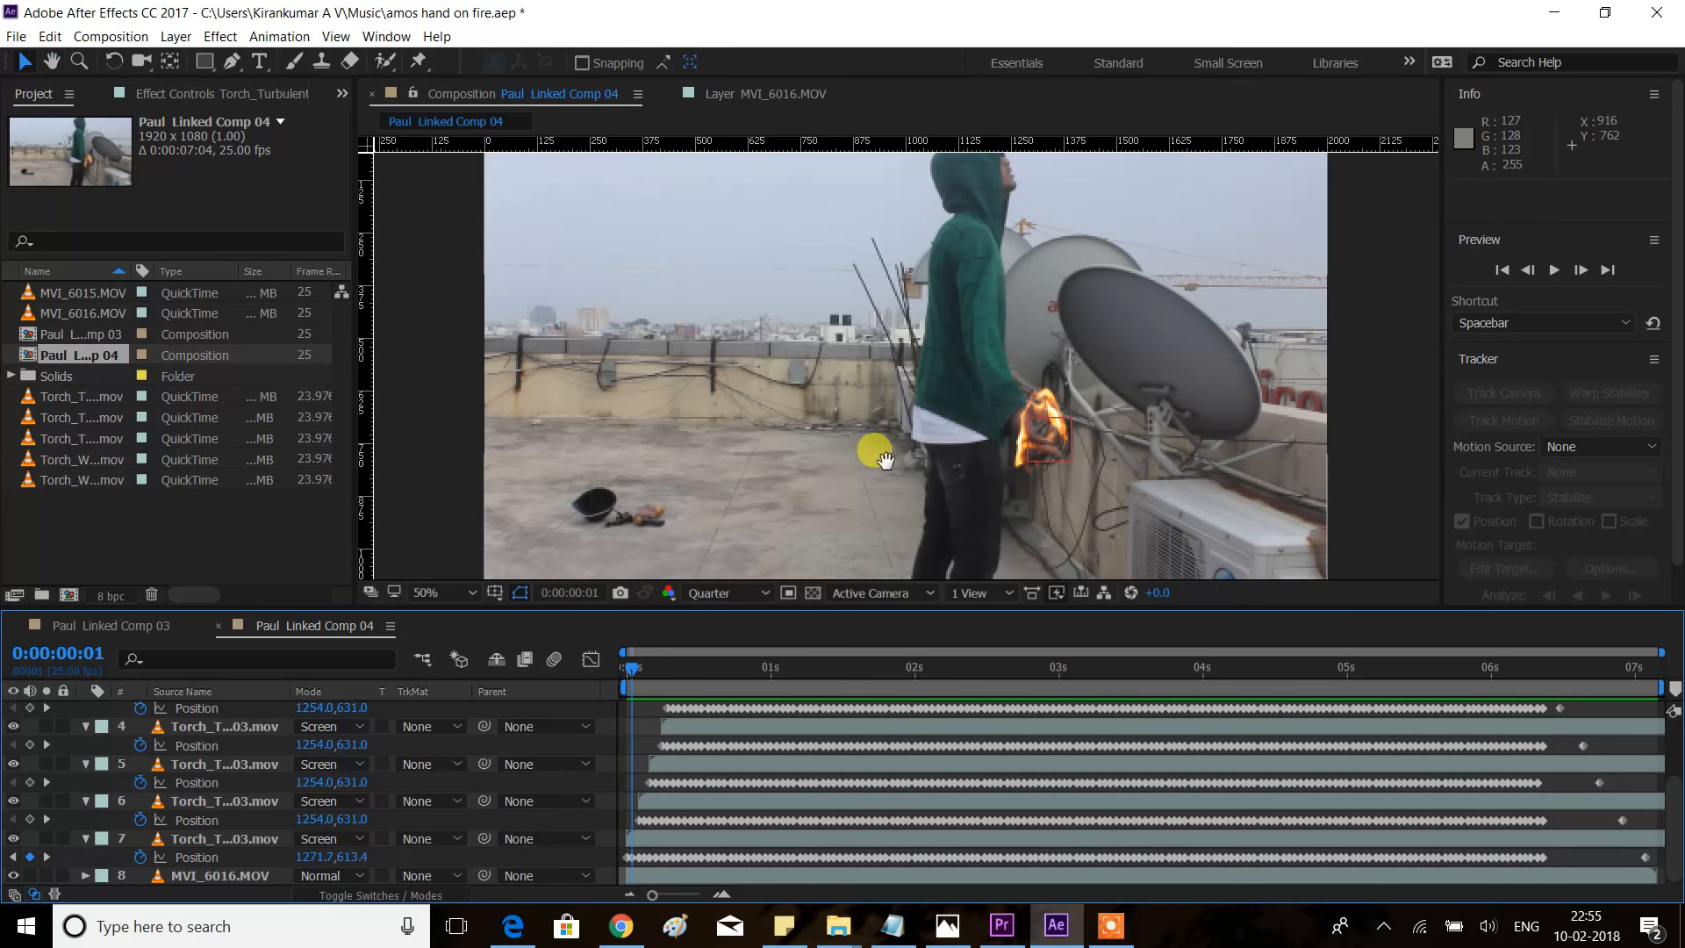
key("space")
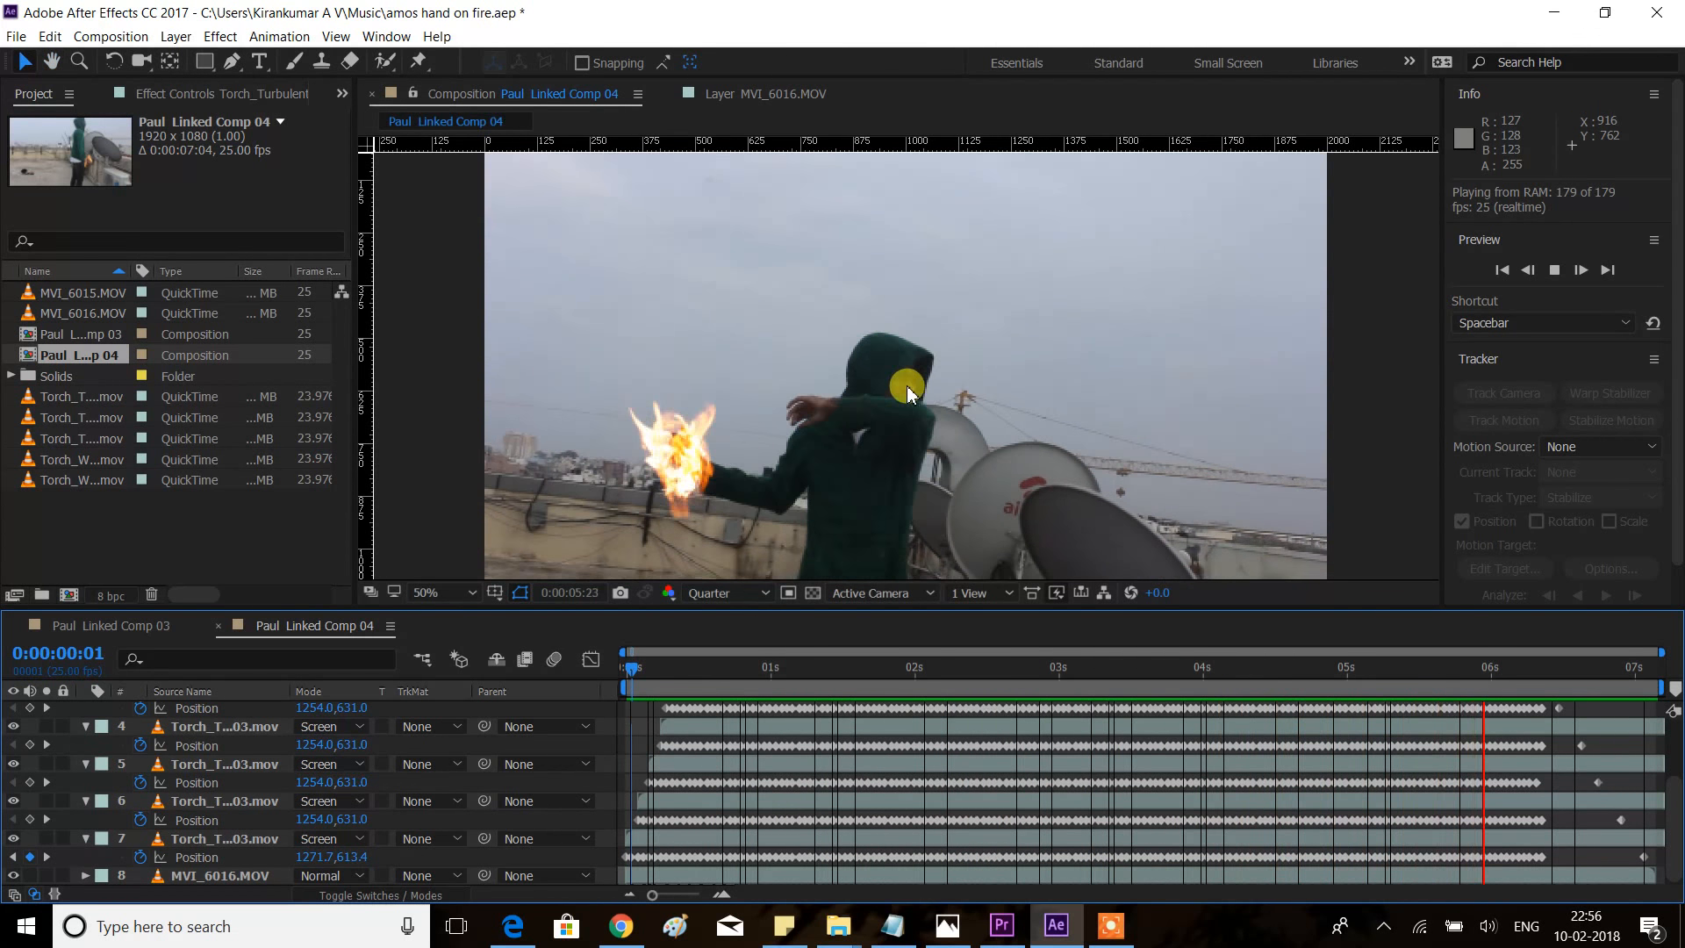
key("space")
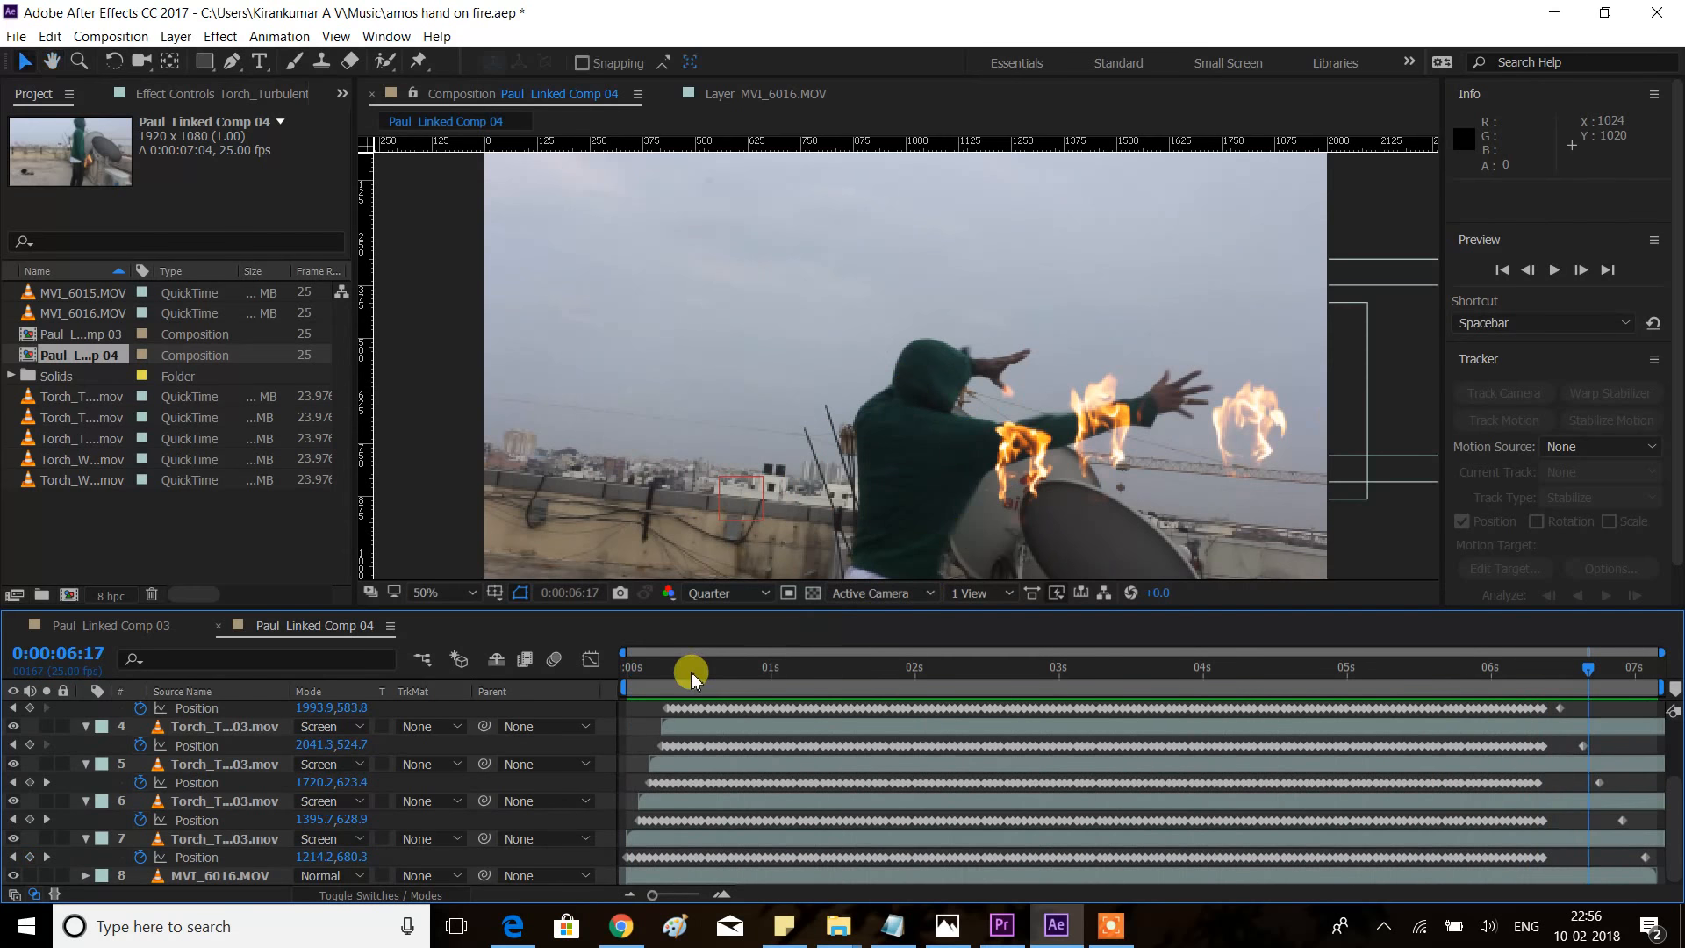
left_click(681, 674)
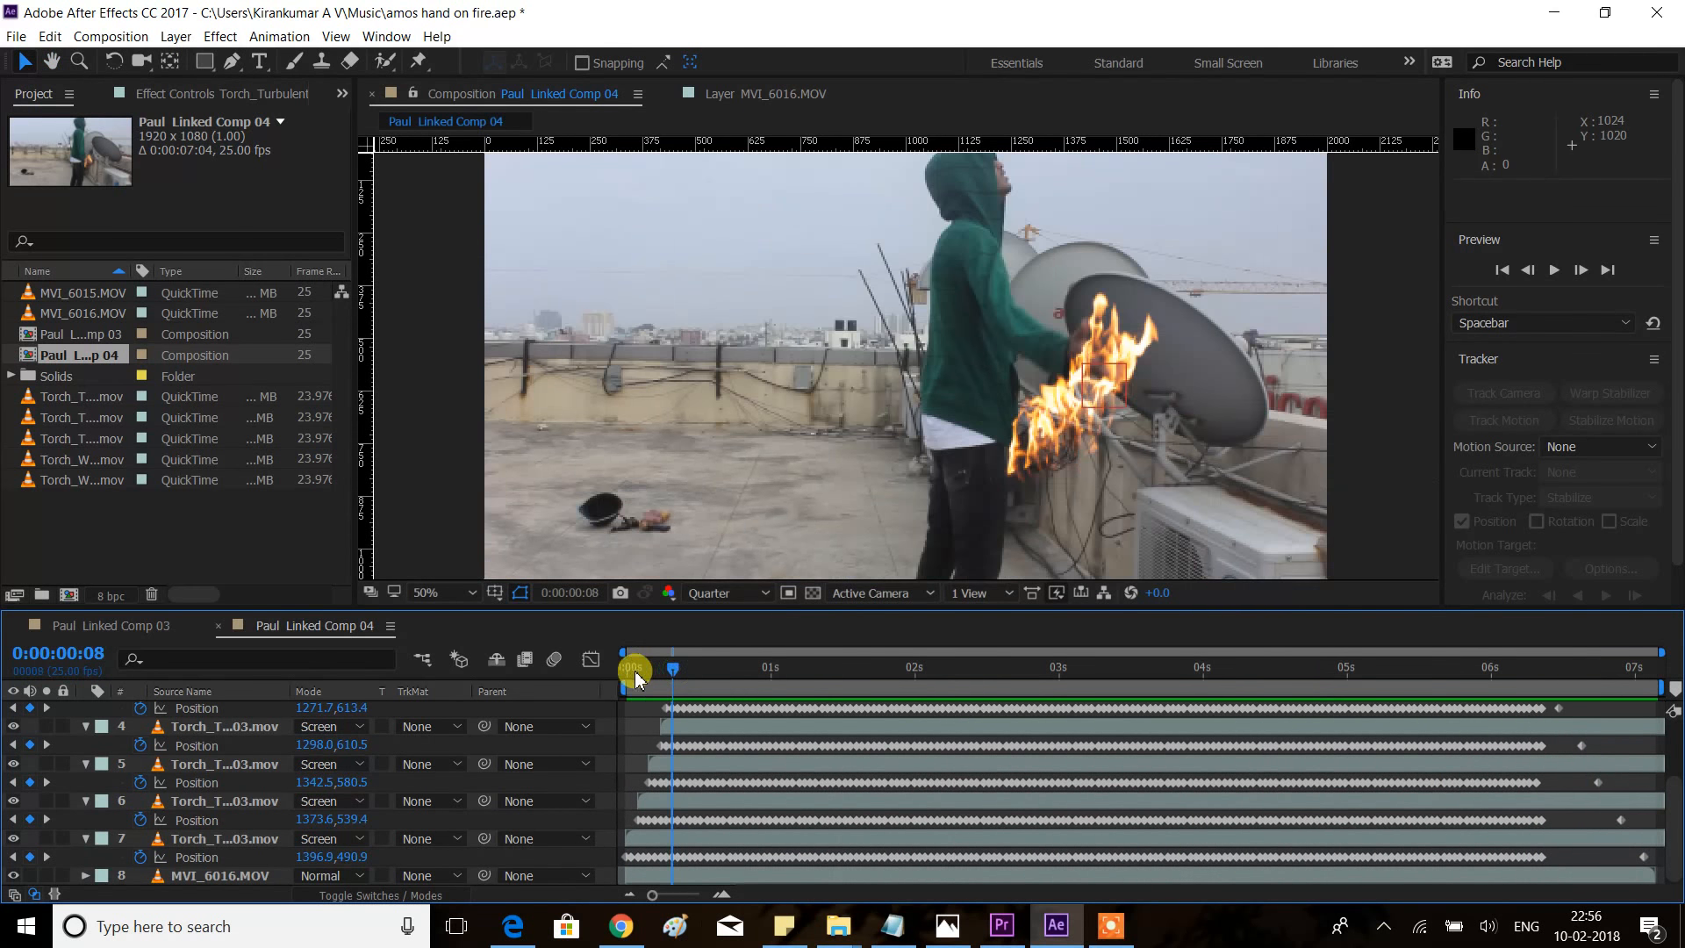
left_click_drag(644, 676, 628, 670)
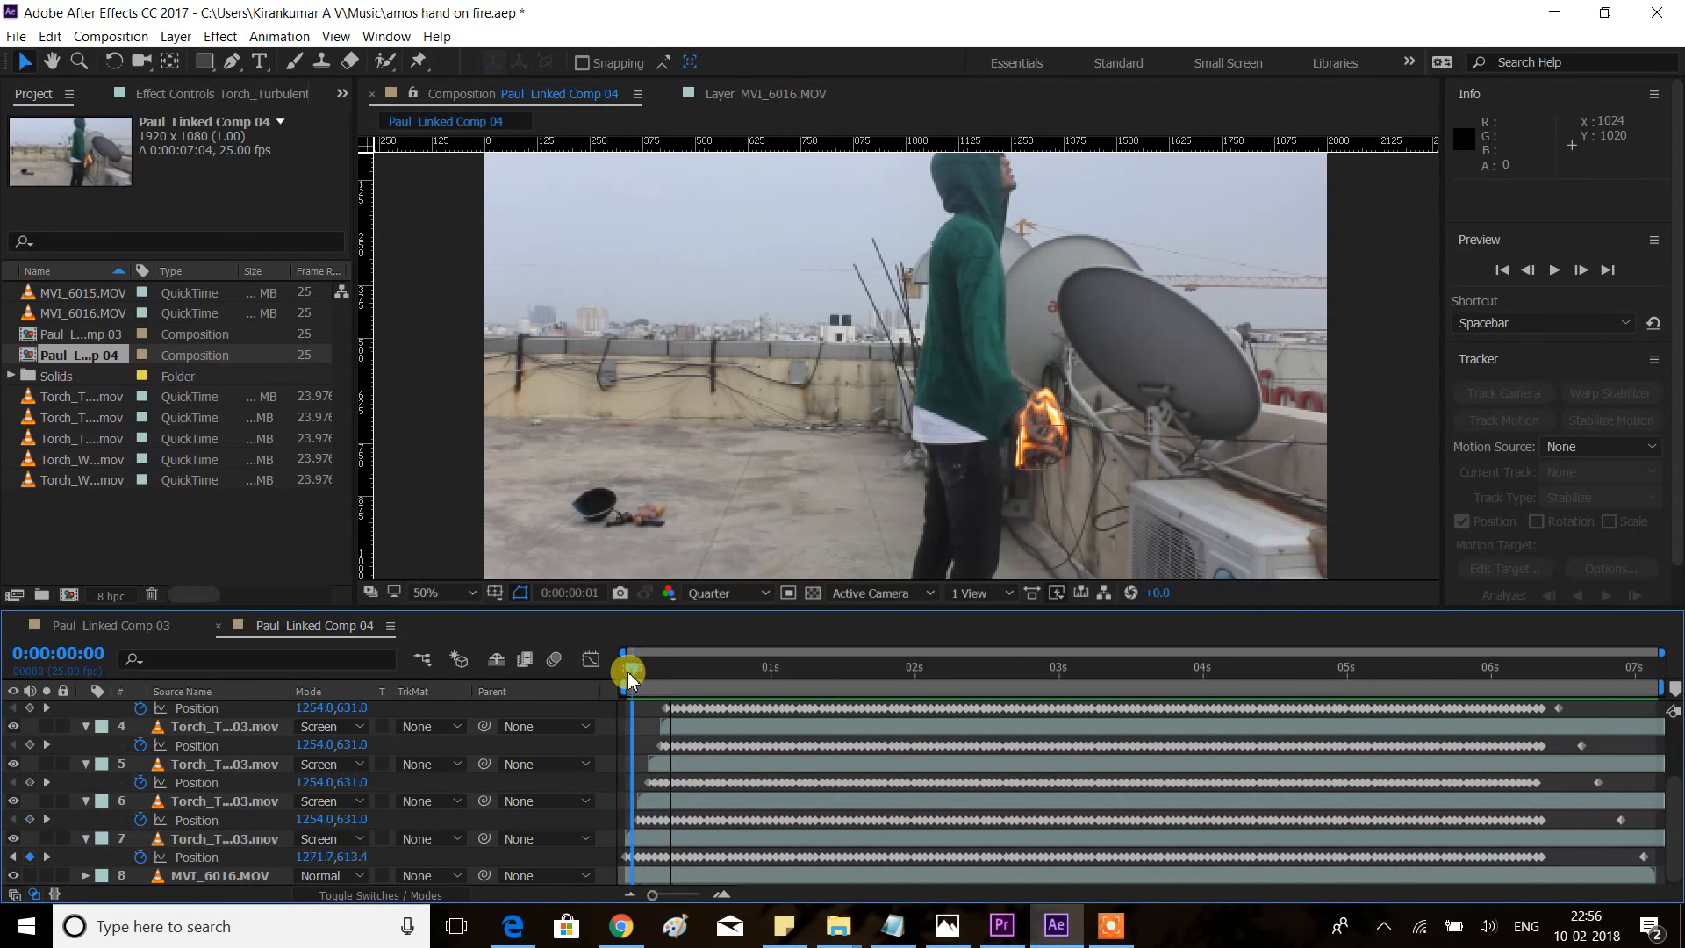
Pre-compose Null 2 and the fire clips in layers 2 to 7, moving all attributes into the new composition.
scroll(217, 734, "up", 3)
left_click(207, 712)
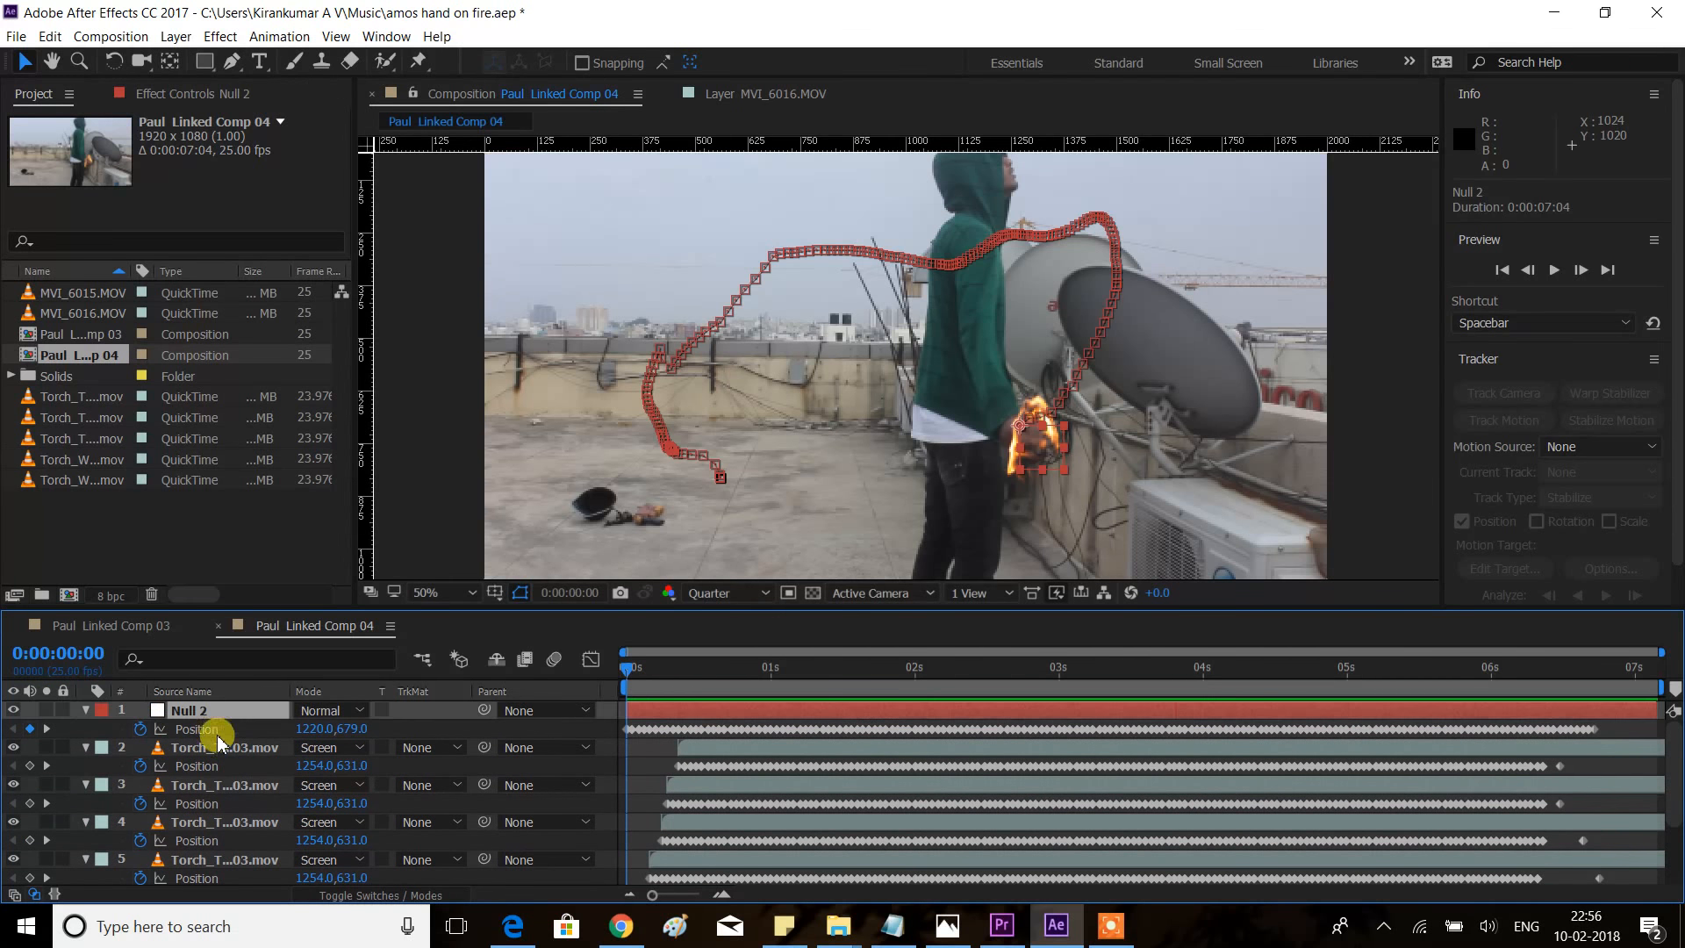
scroll(224, 752, "down", 3)
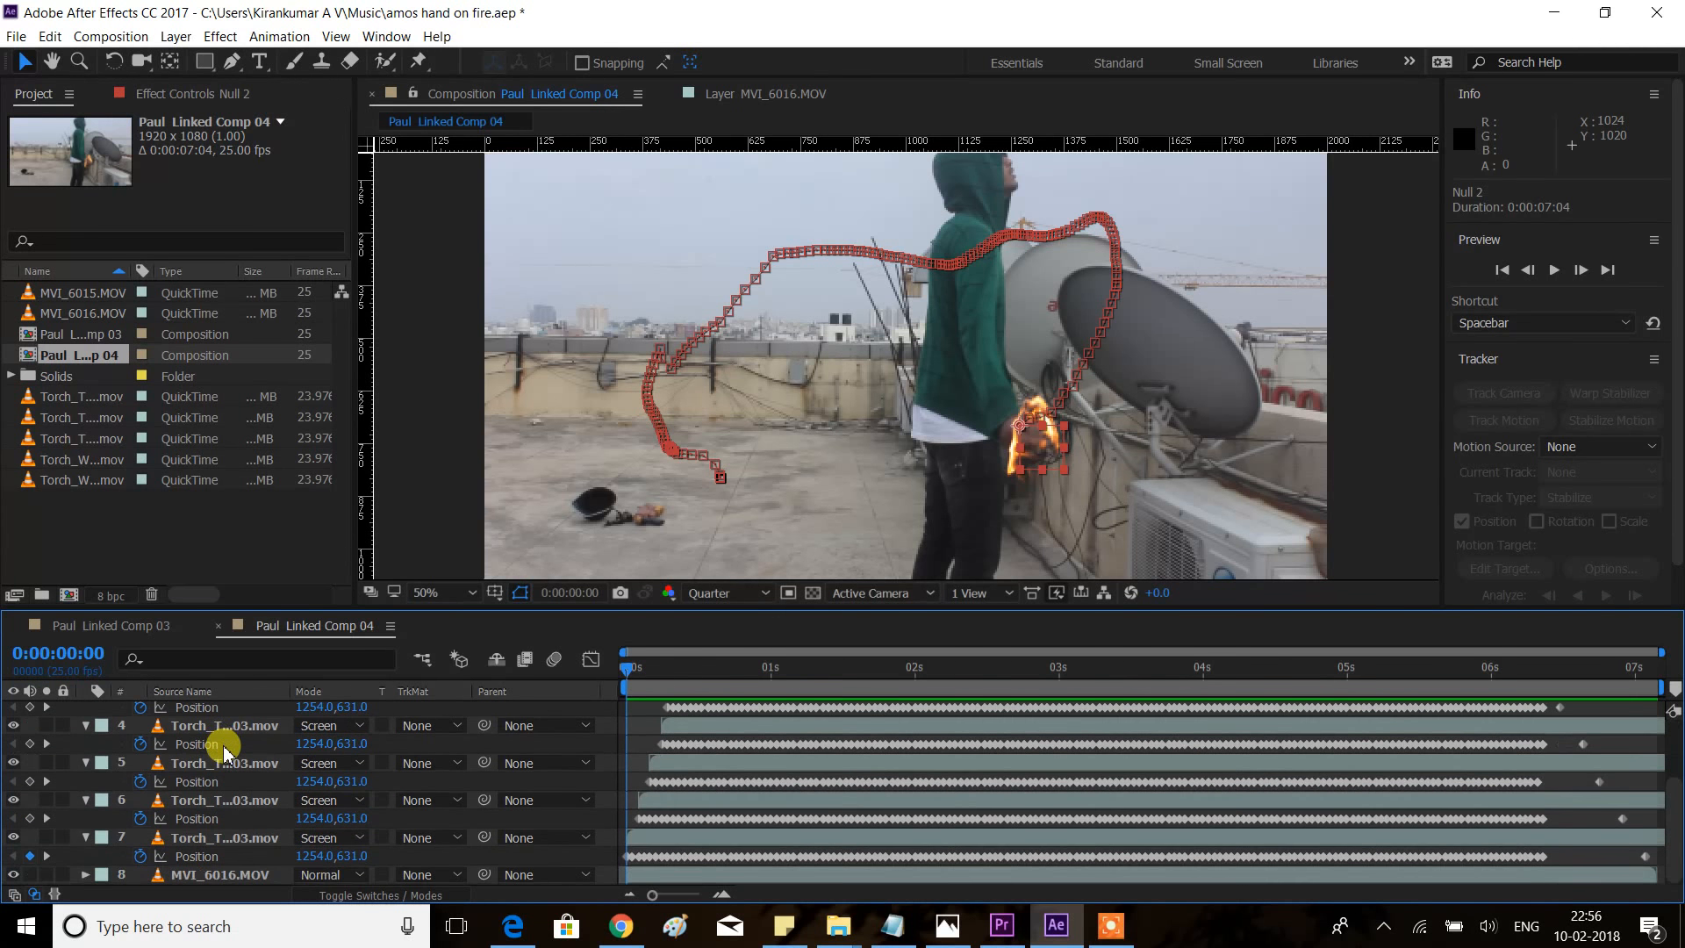
left_click(224, 838, "shift")
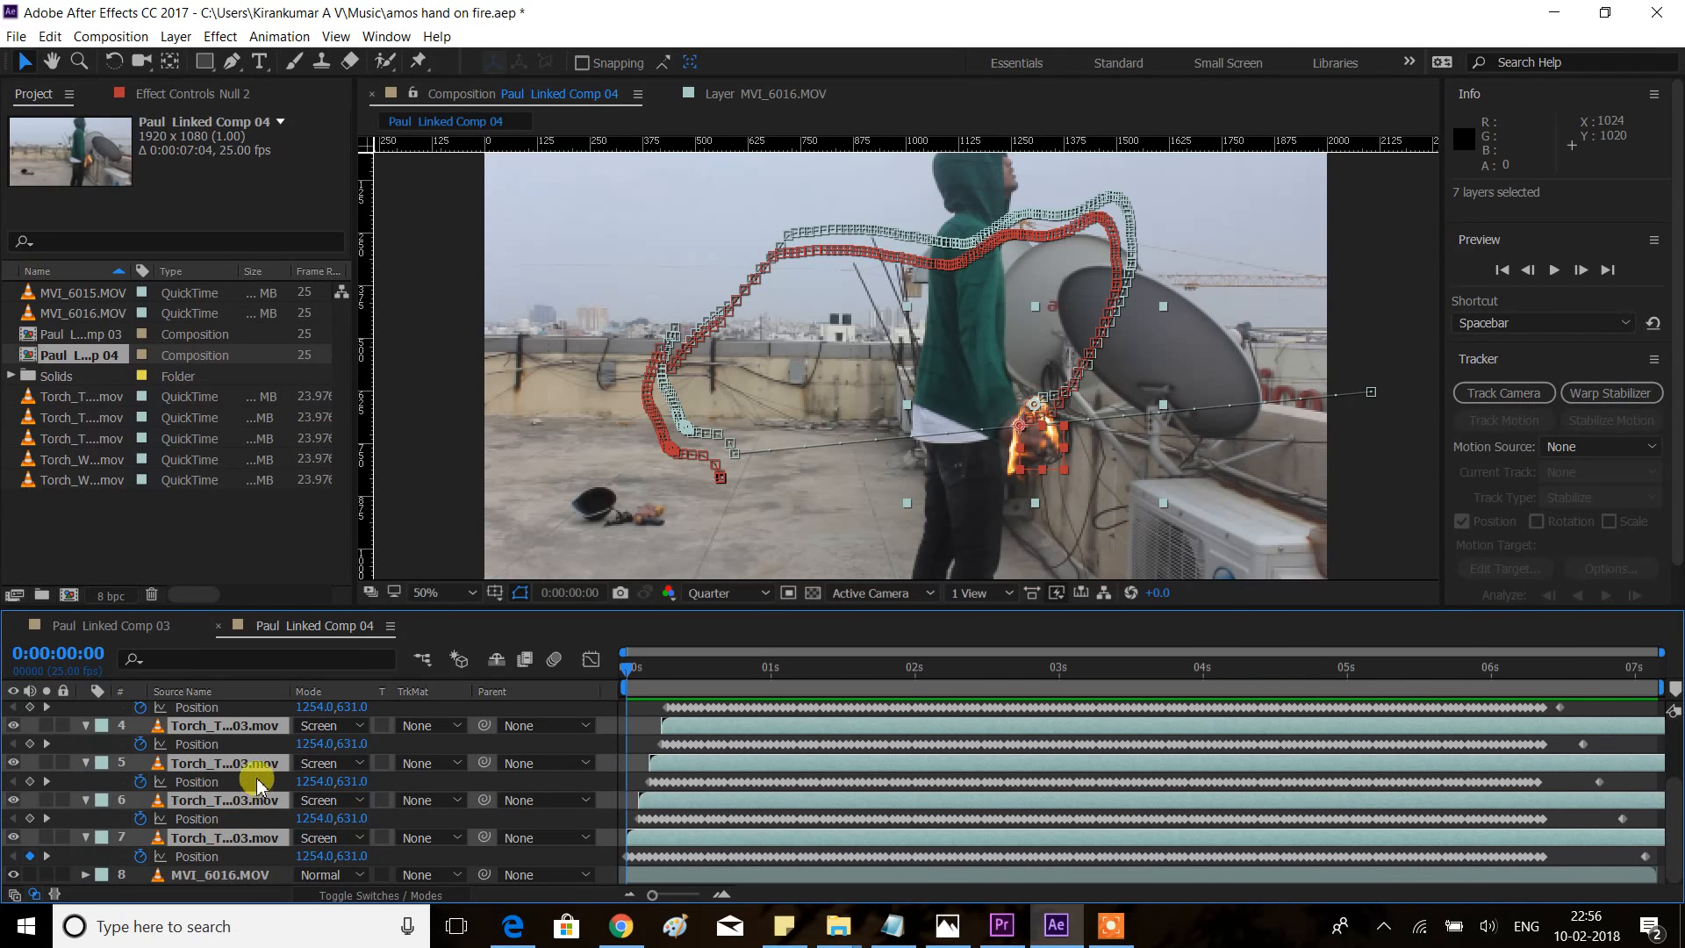
left_click(175, 38)
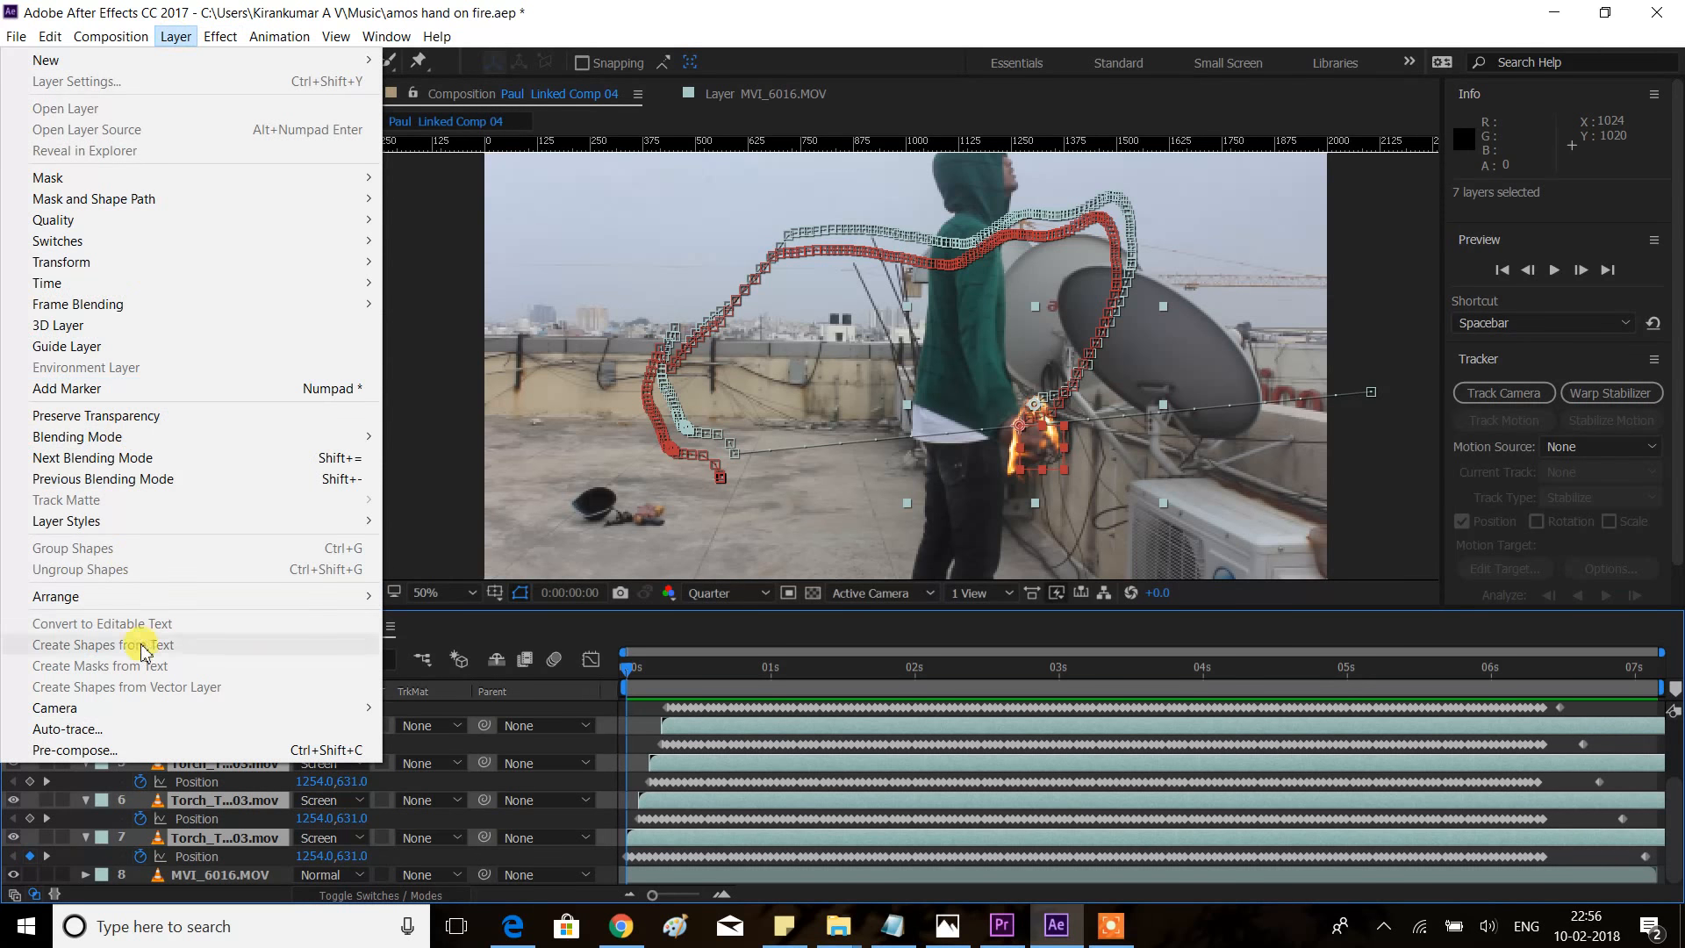
left_click(141, 750)
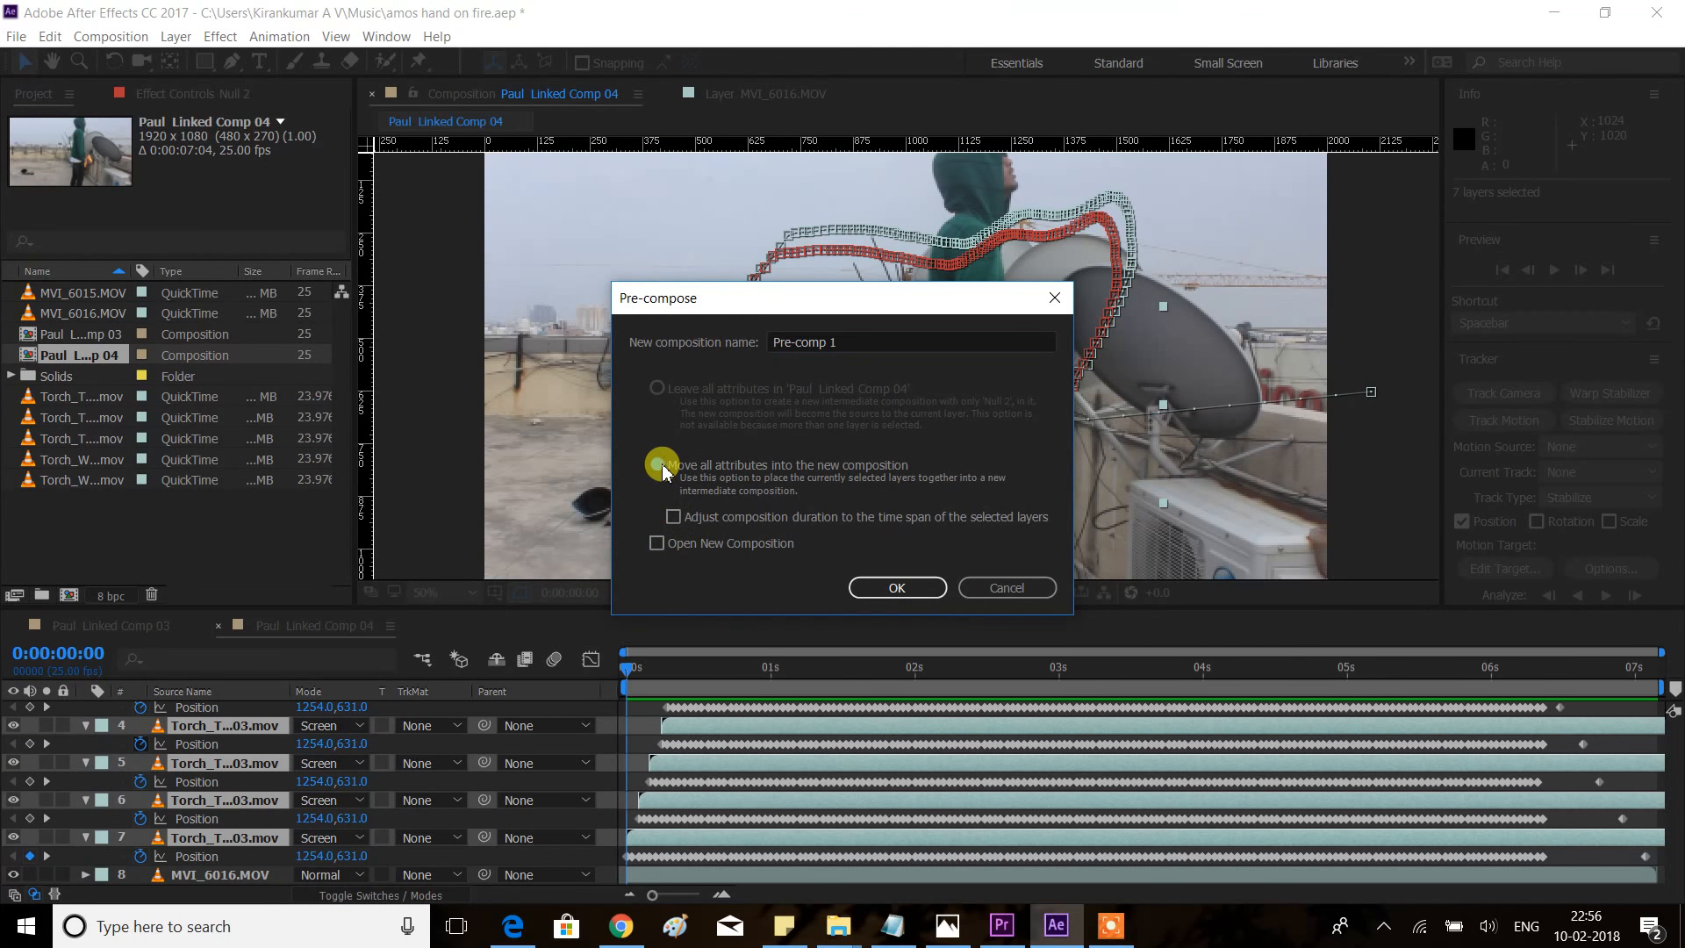
left_click(896, 588)
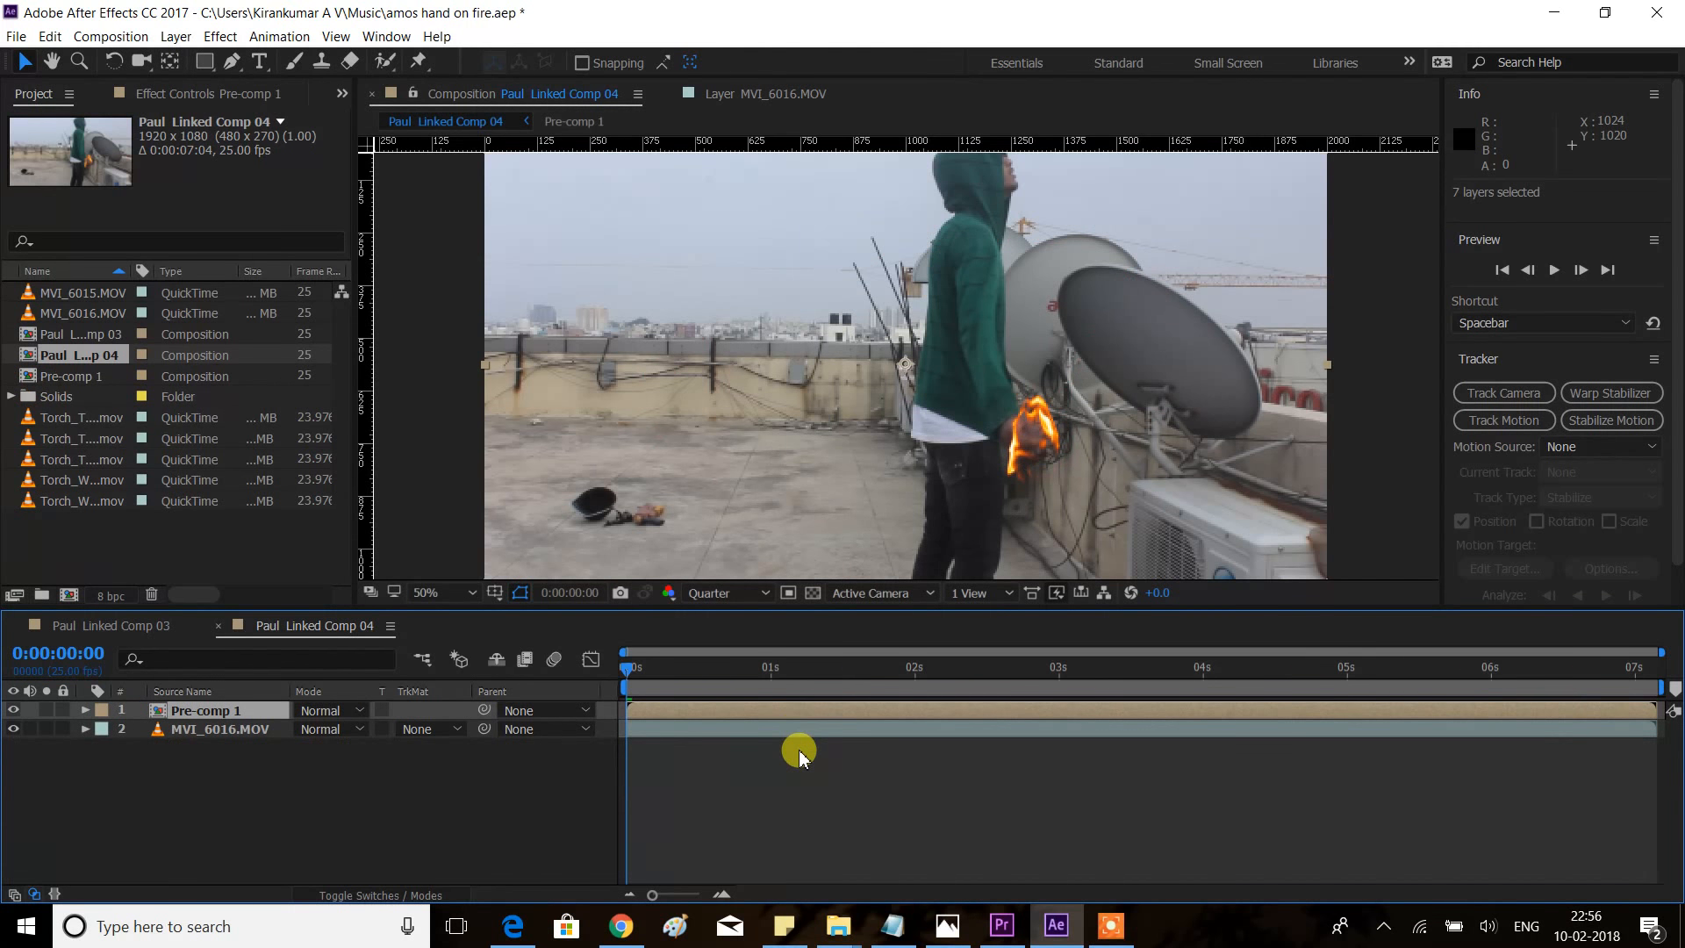
Preview the pre-composed shot up to 0:00:01:05 and start a new motion track on MVI_6016.MOV.
key("space")
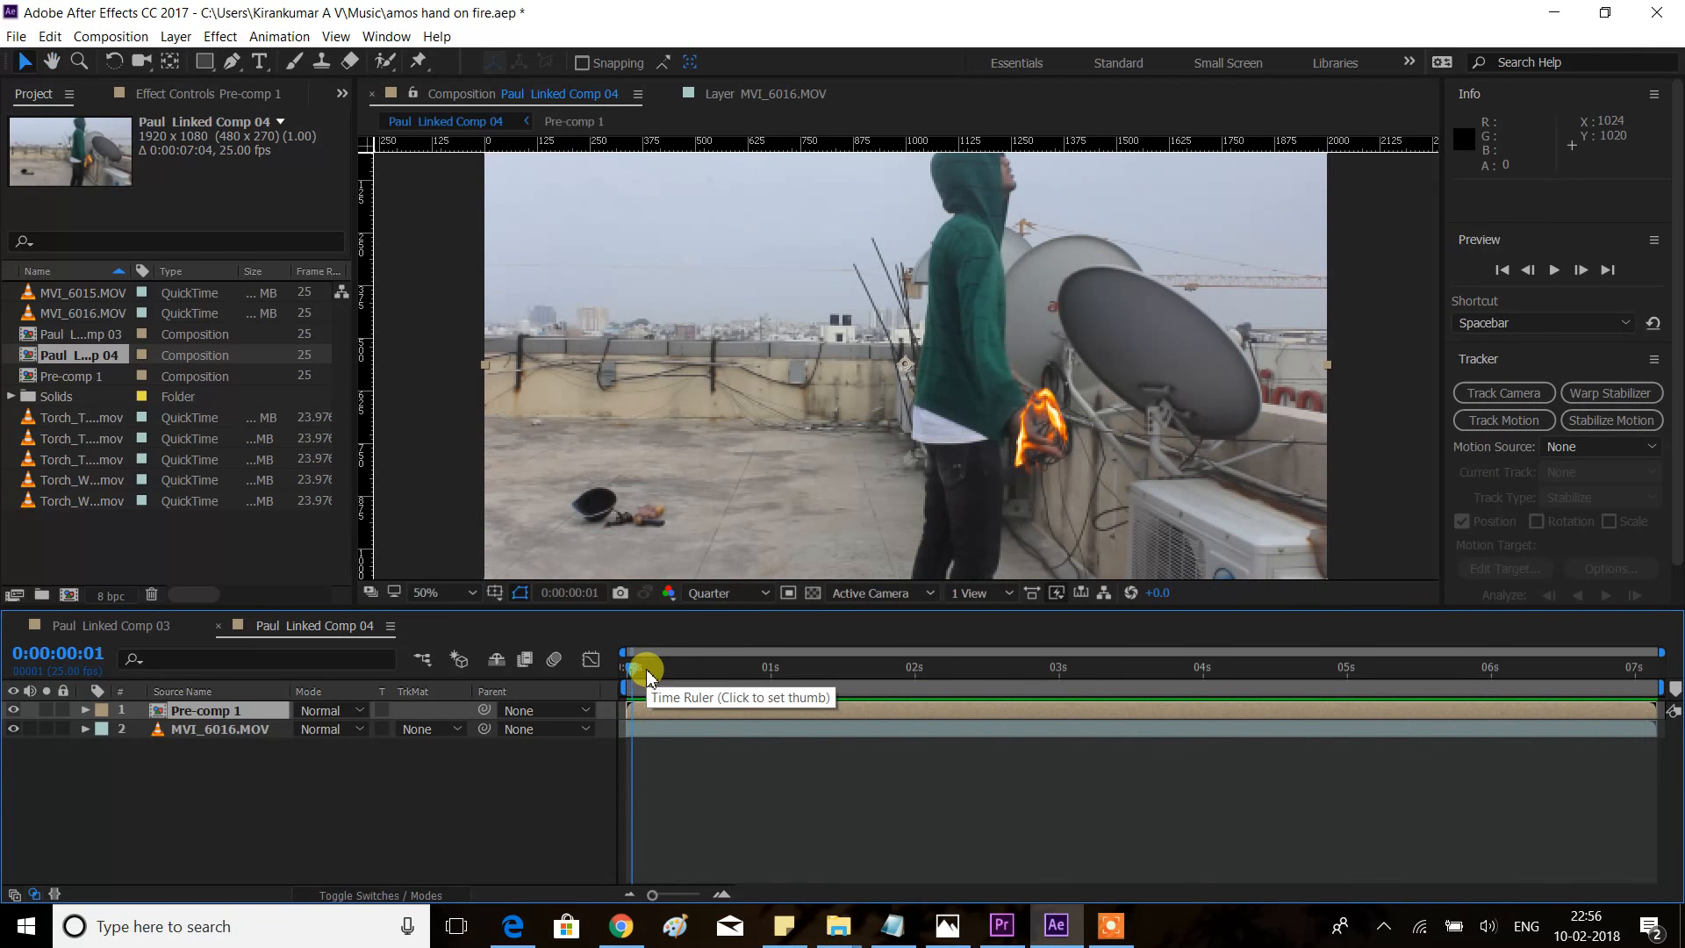
left_click(619, 672)
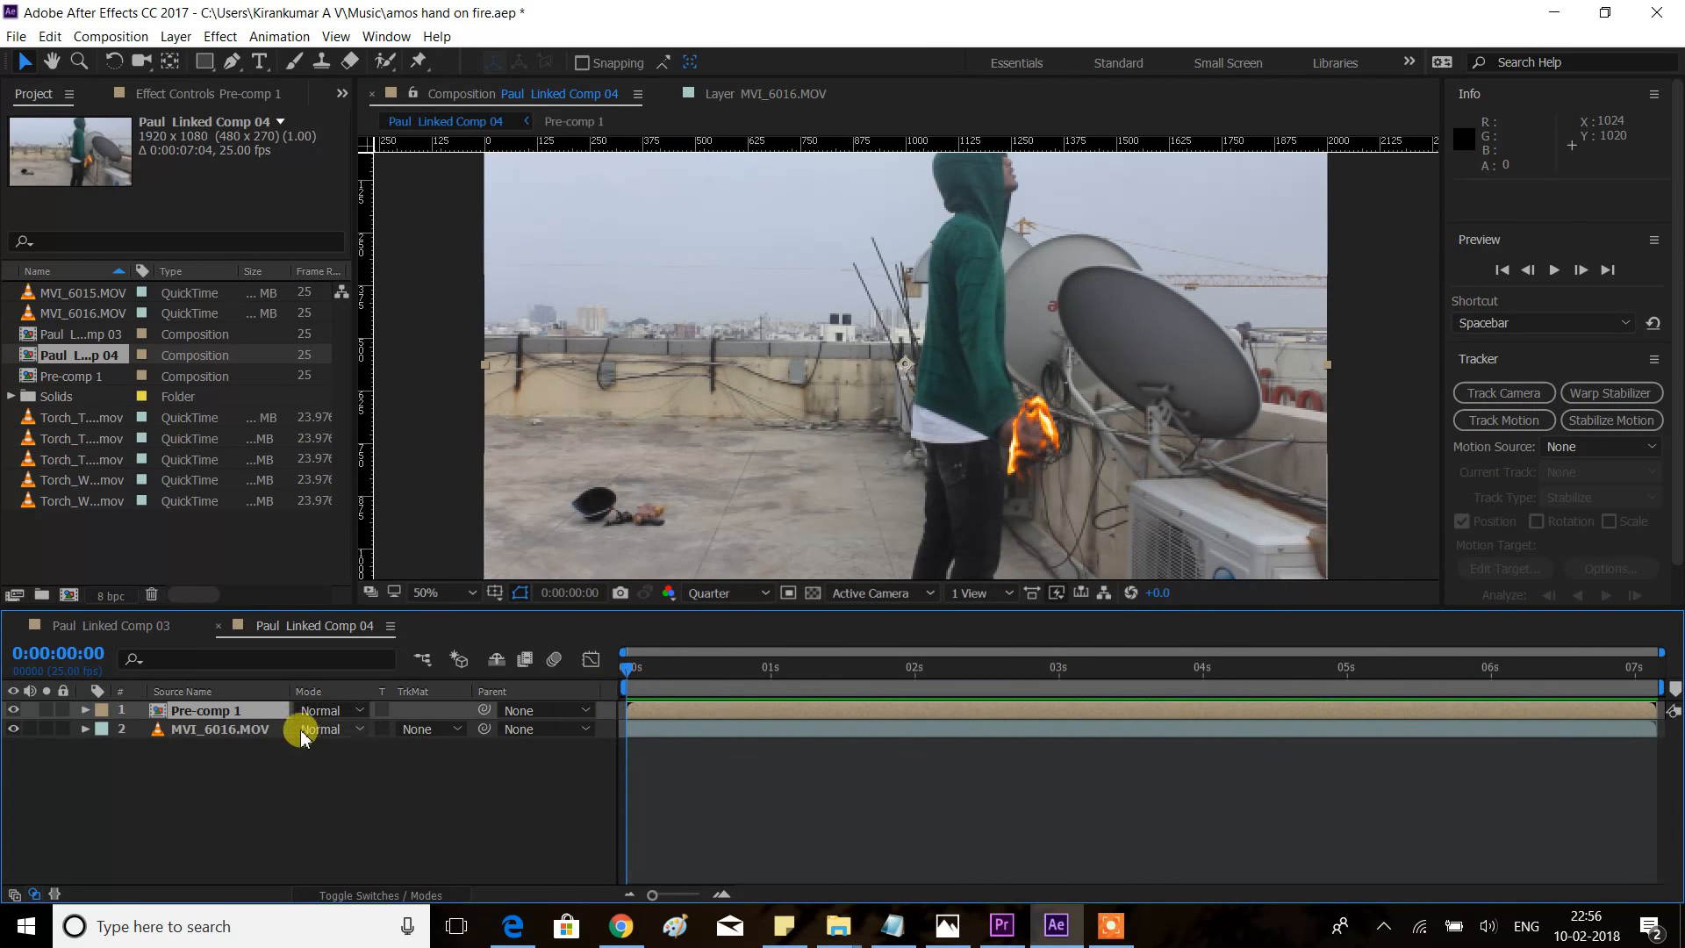
left_click(258, 730)
key("space")
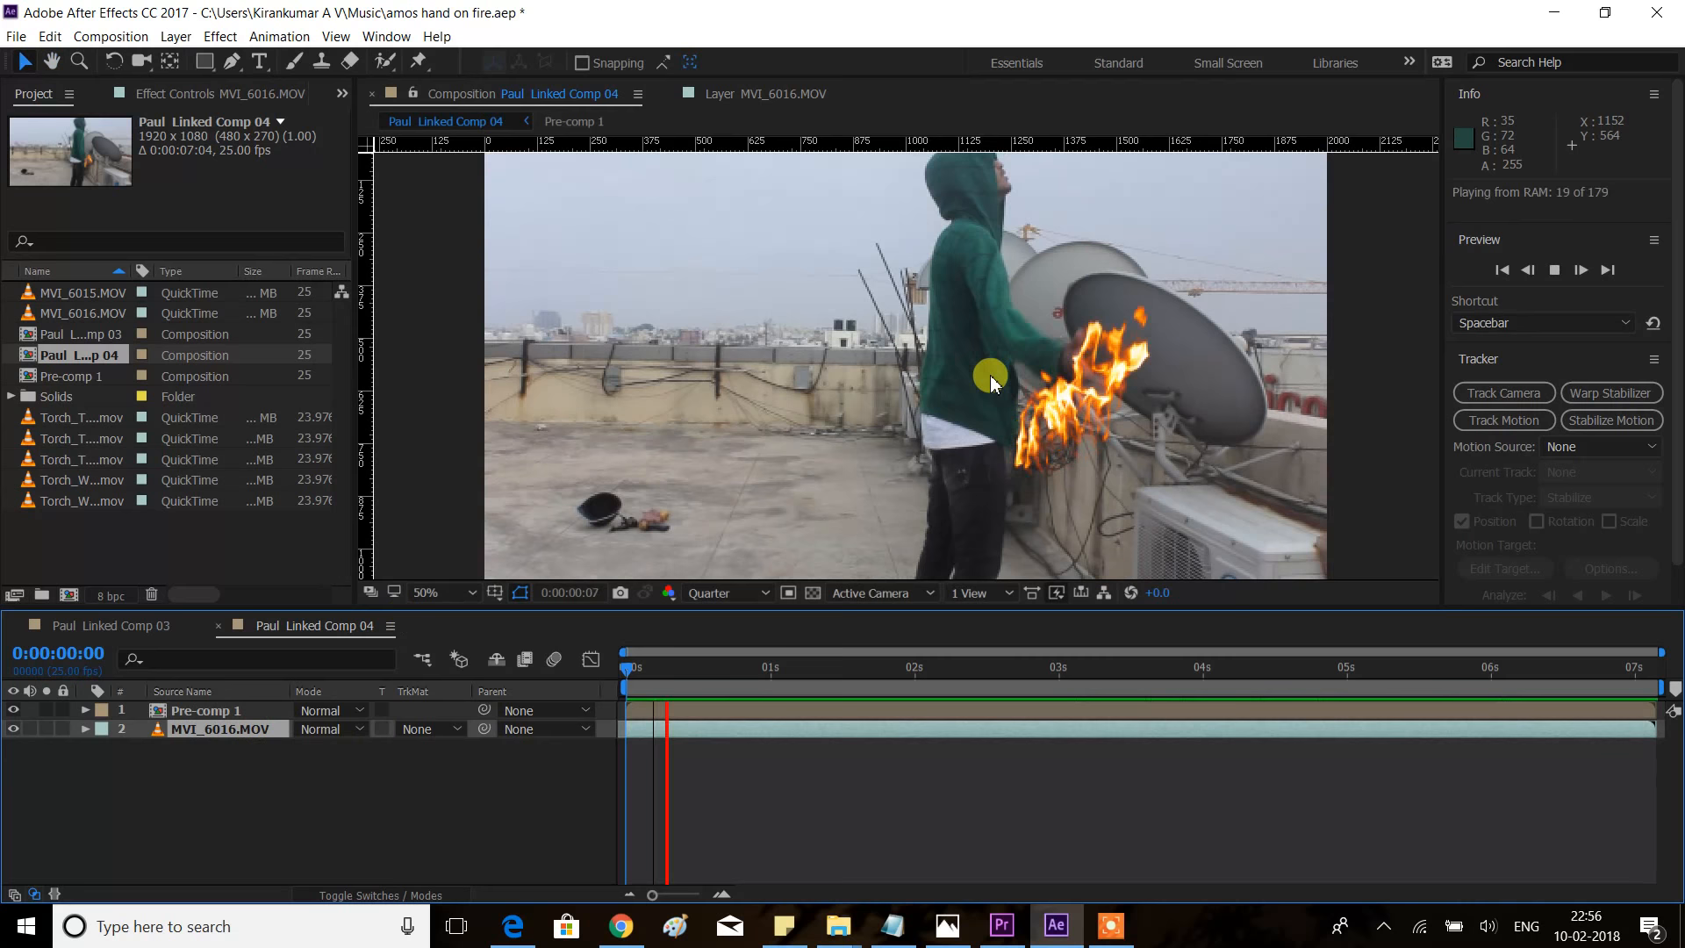
left_click(1486, 421)
scroll(1029, 354, "up", 6)
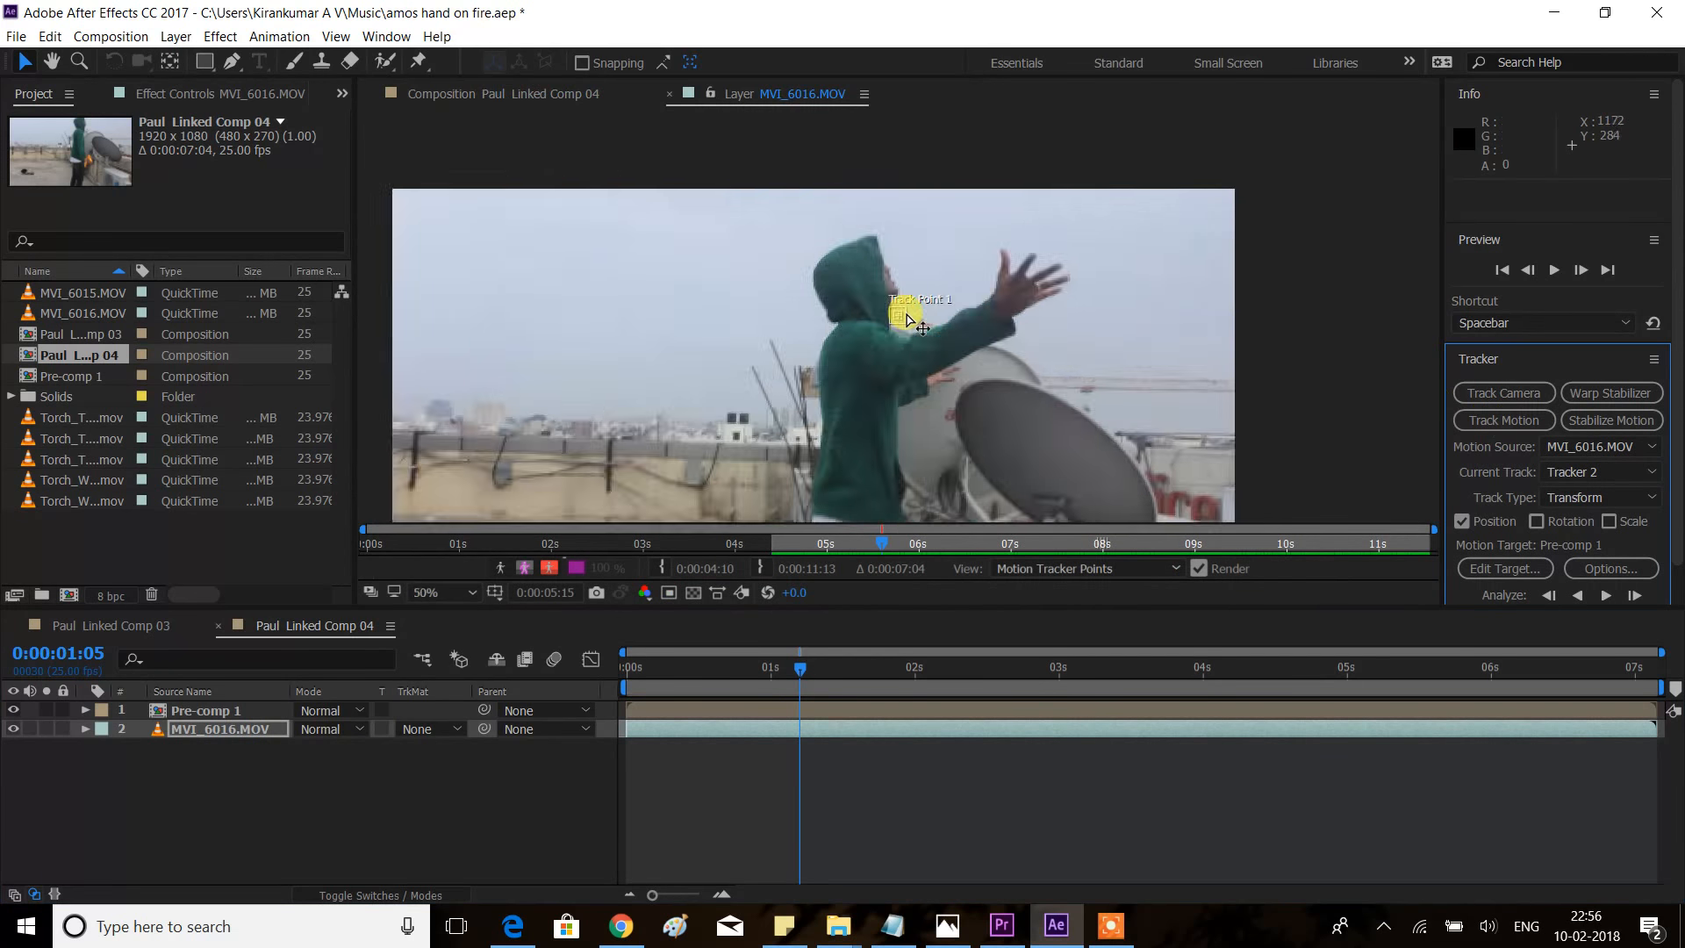